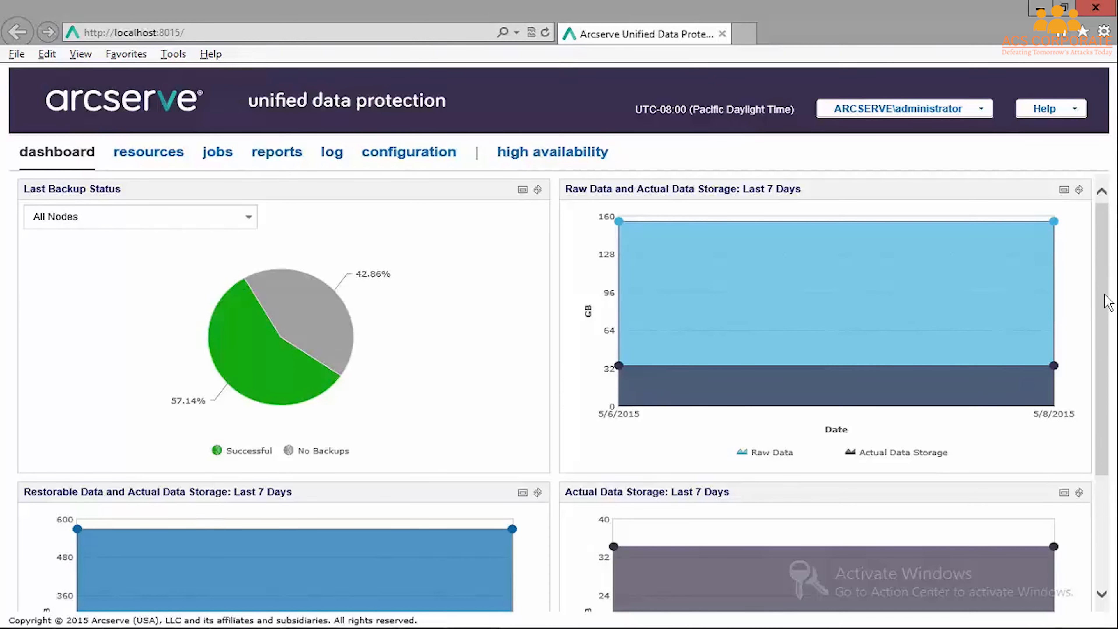
# - Review the dashboard's Last Backup Status node filter options and the data storage charts below it
pyautogui.press('alt')
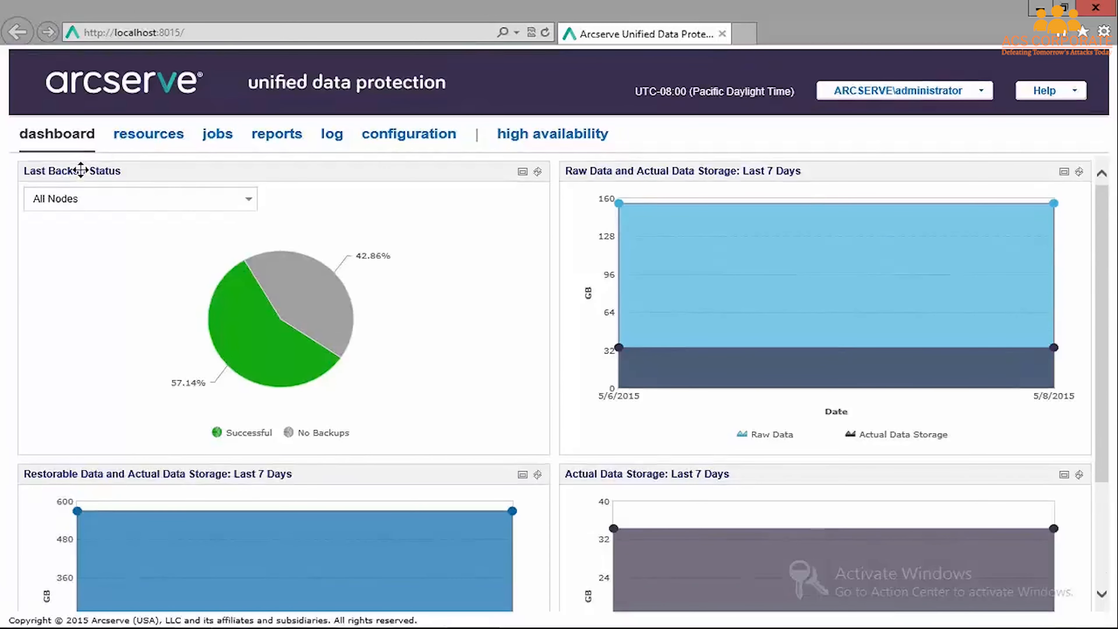
pyautogui.click(249, 200)
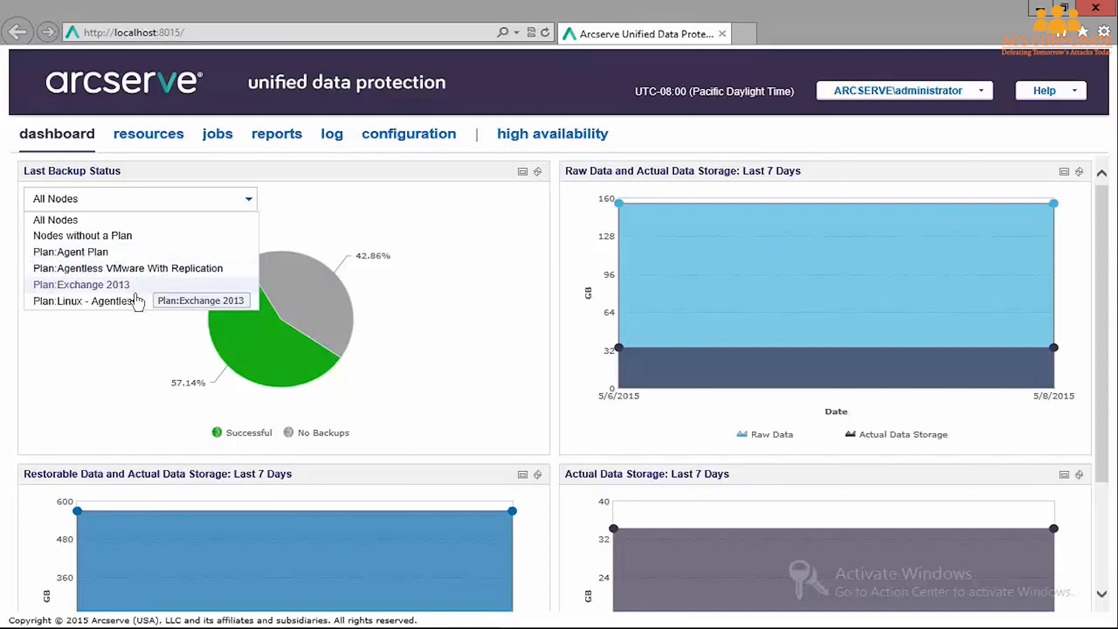
pyautogui.click(450, 334)
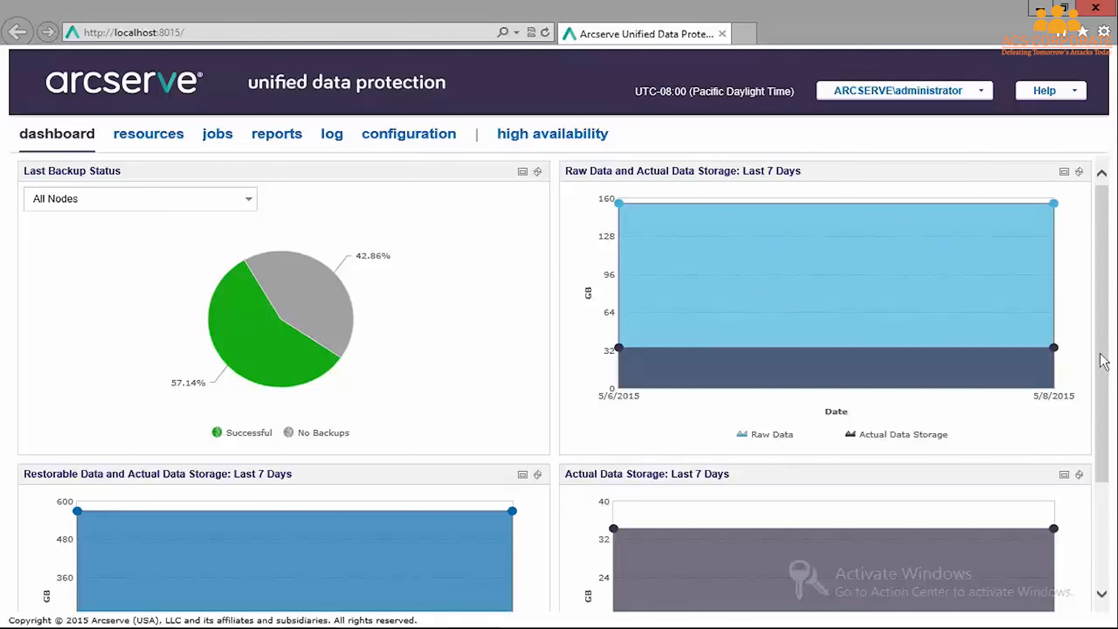
pyautogui.moveTo(1101, 372); pyautogui.dragTo(1050, 450)
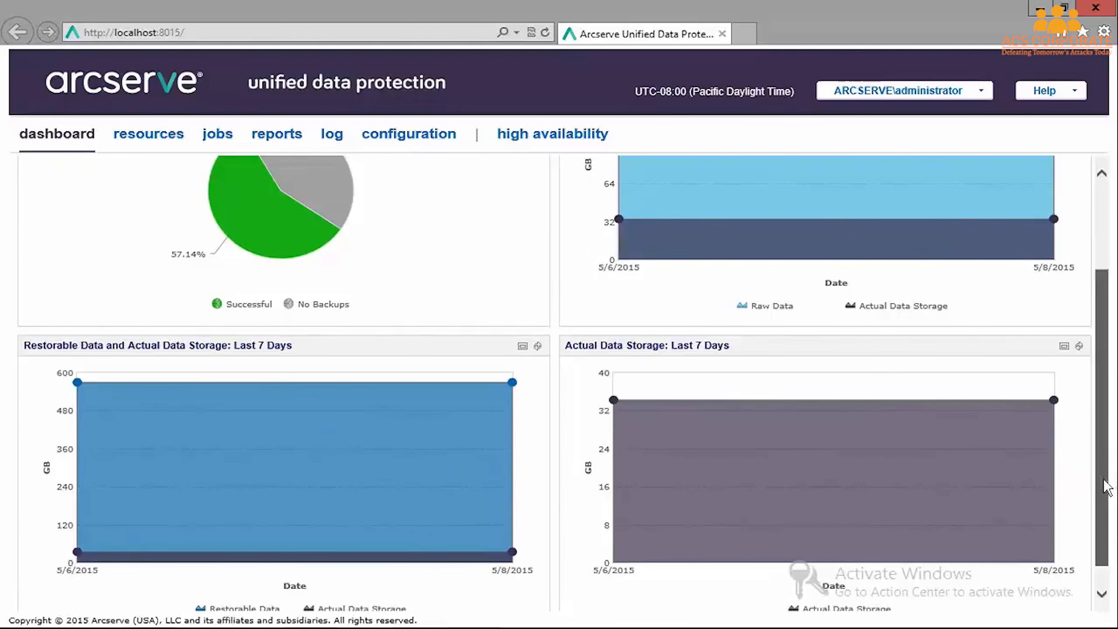
pyautogui.moveTo(1106, 488); pyautogui.dragTo(1104, 505)
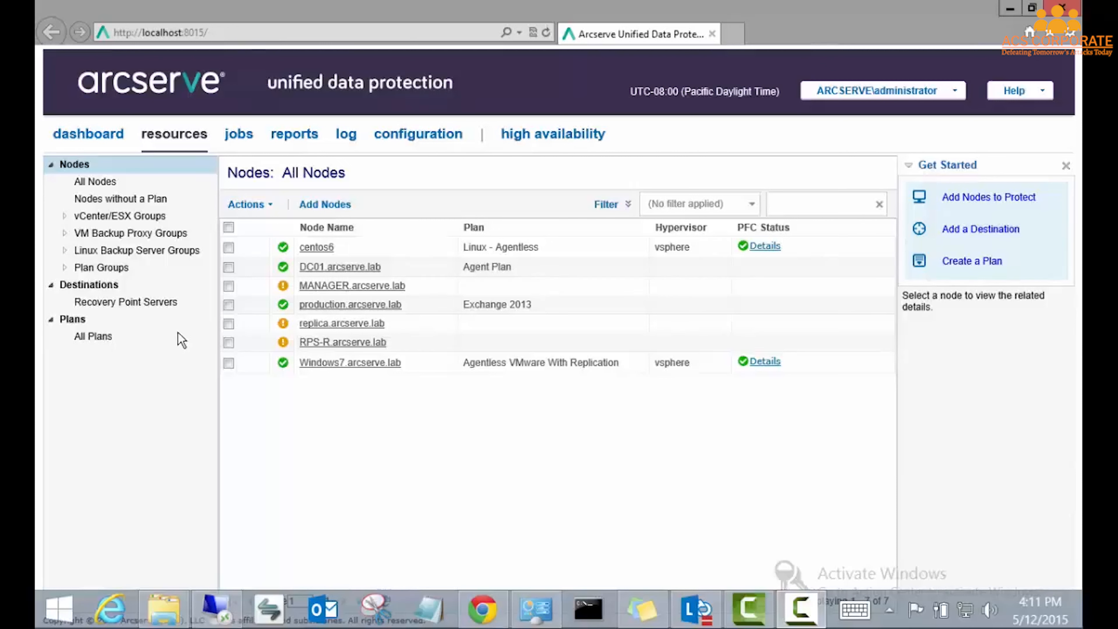
# - From the All Nodes list, examine the node-adding methods and Arcserve Backup settings for adding nodes, cancelling without saving
pyautogui.click(111, 183)
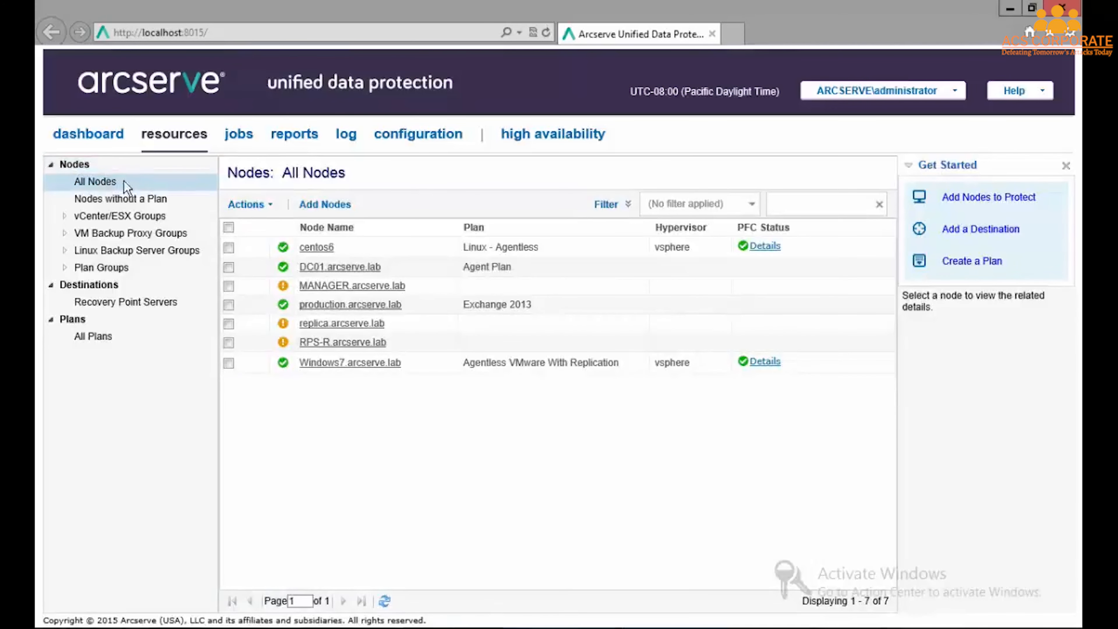
pyautogui.click(325, 205)
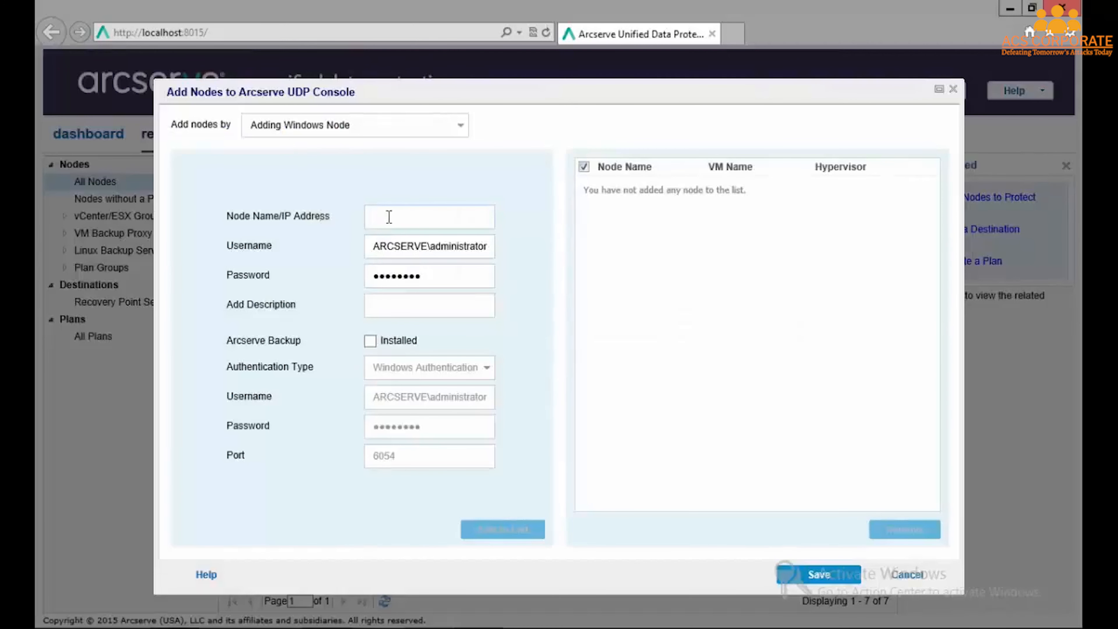
pyautogui.click(460, 128)
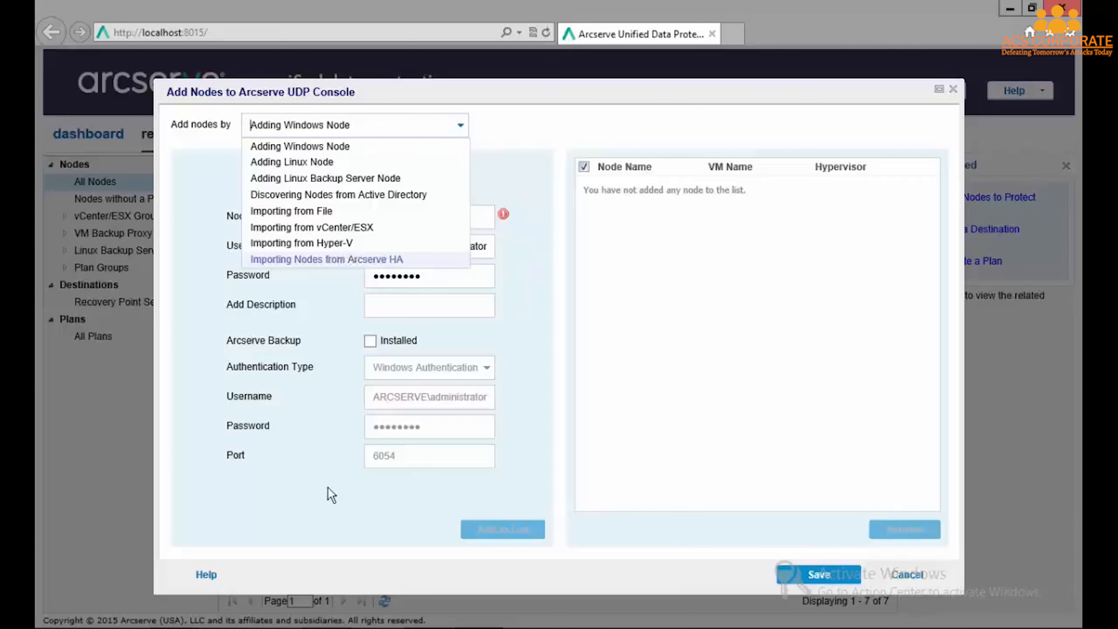
pyautogui.click(332, 519)
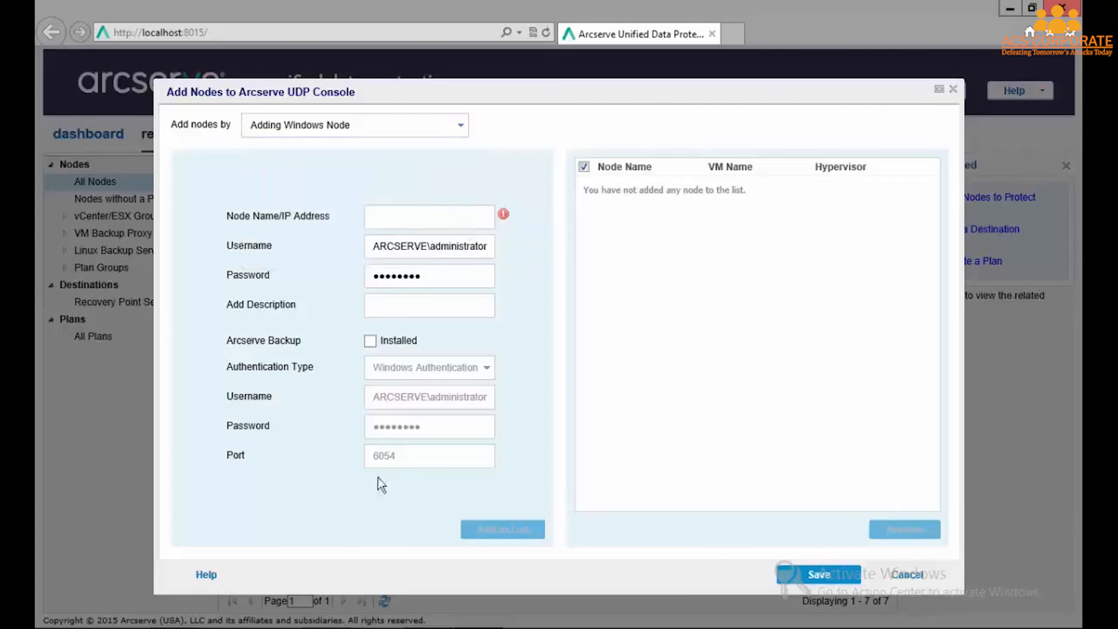
pyautogui.click(370, 342)
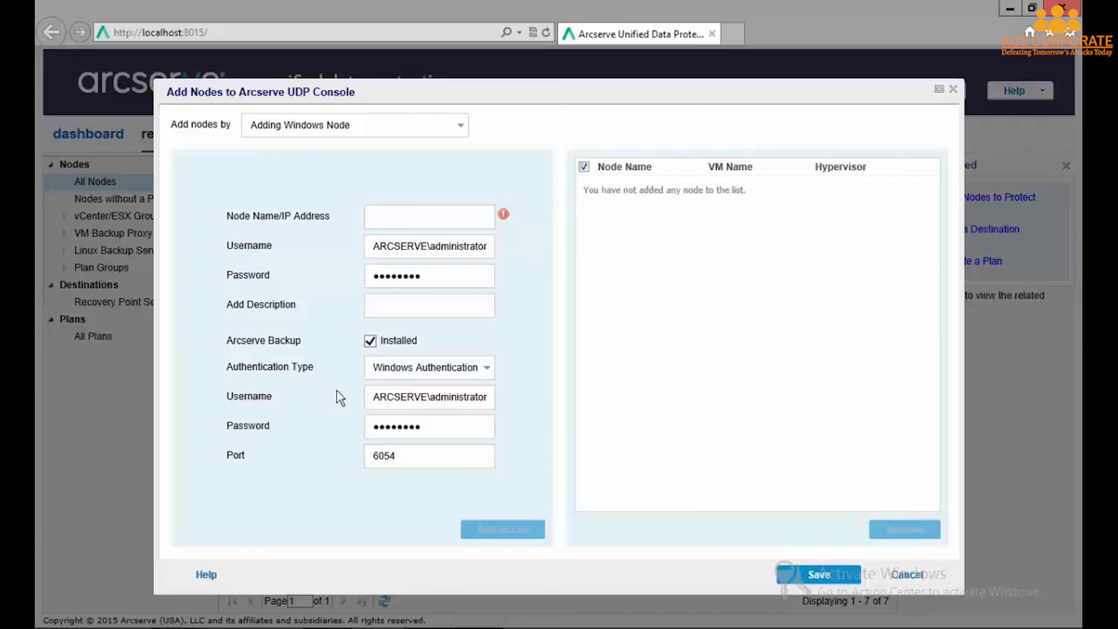
pyautogui.click(370, 340)
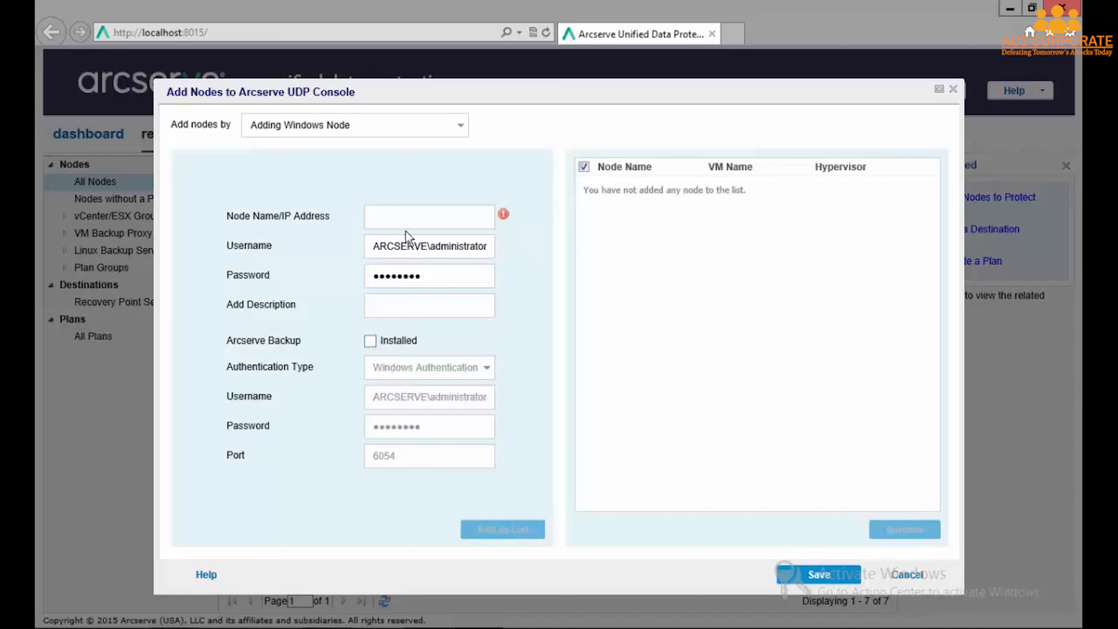
pyautogui.click(908, 575)
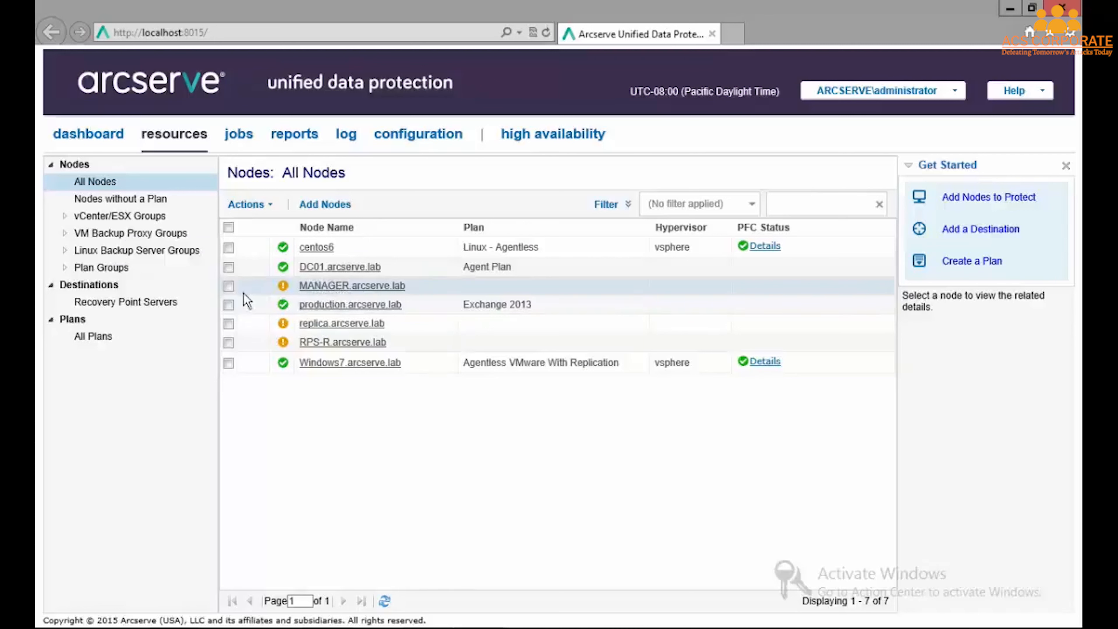
# - Select the MANAGER.arcserve.lab and production.arcserve.lab nodes and examine the actions available for them
pyautogui.click(228, 286)
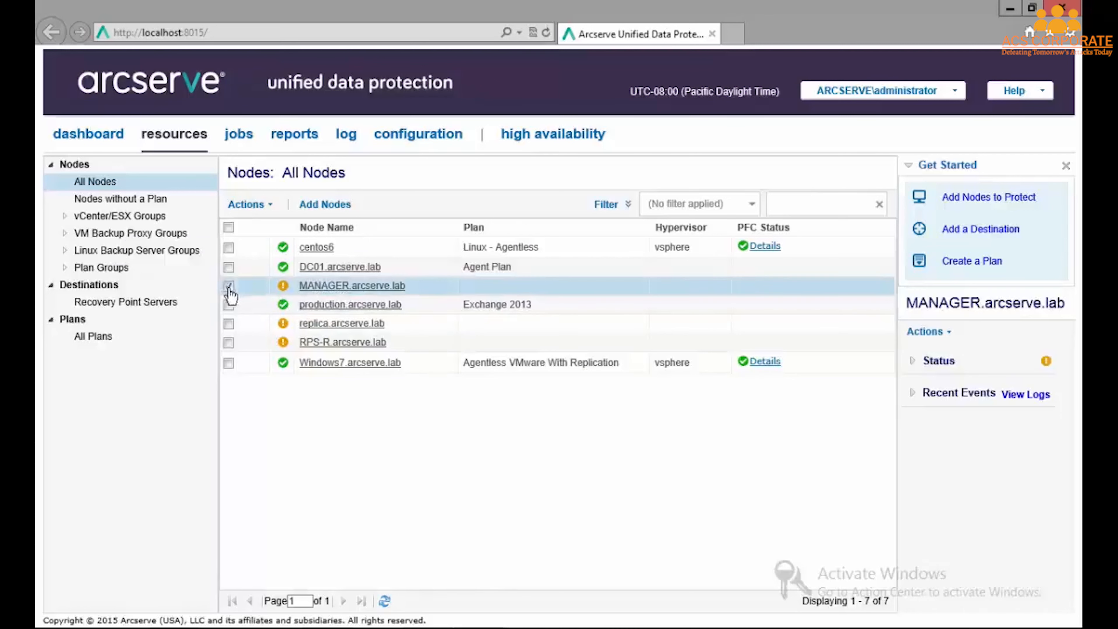
pyautogui.click(228, 305)
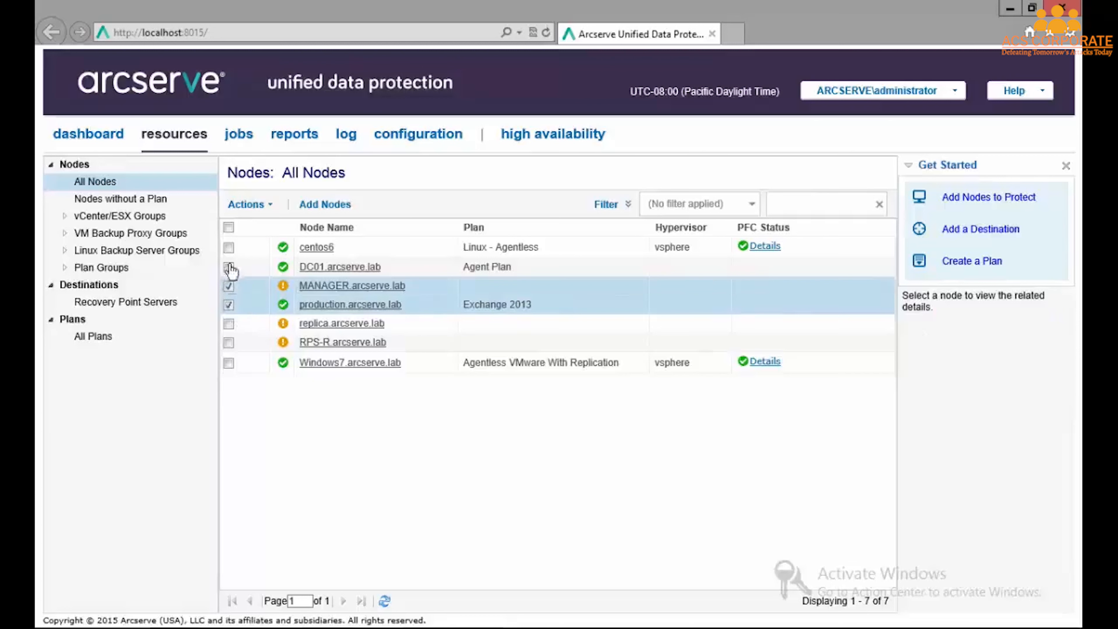
pyautogui.click(247, 204)
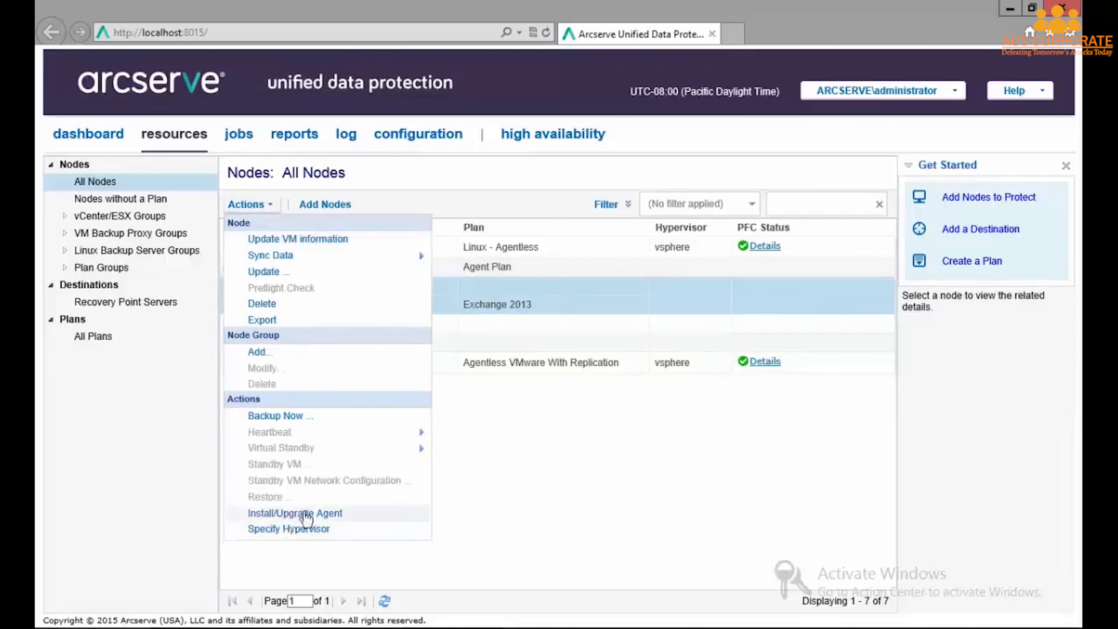
pyautogui.click(611, 484)
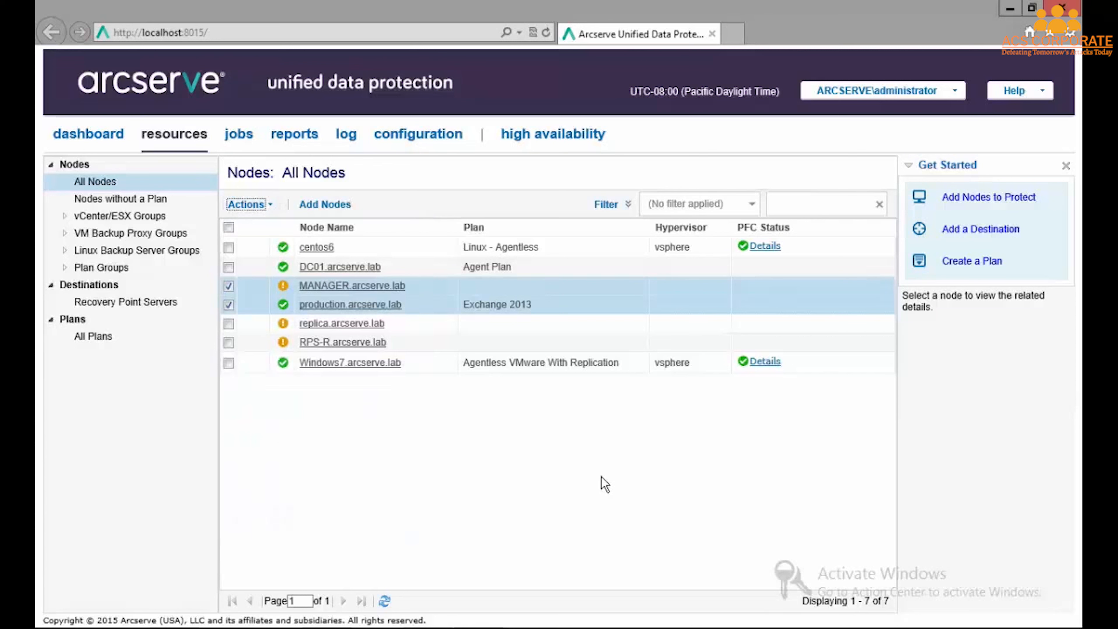
# - Examine the agent install/upgrade reboot options for the two selected nodes, cancel the installation, and clear the node selection
pyautogui.rightClick(360, 289)
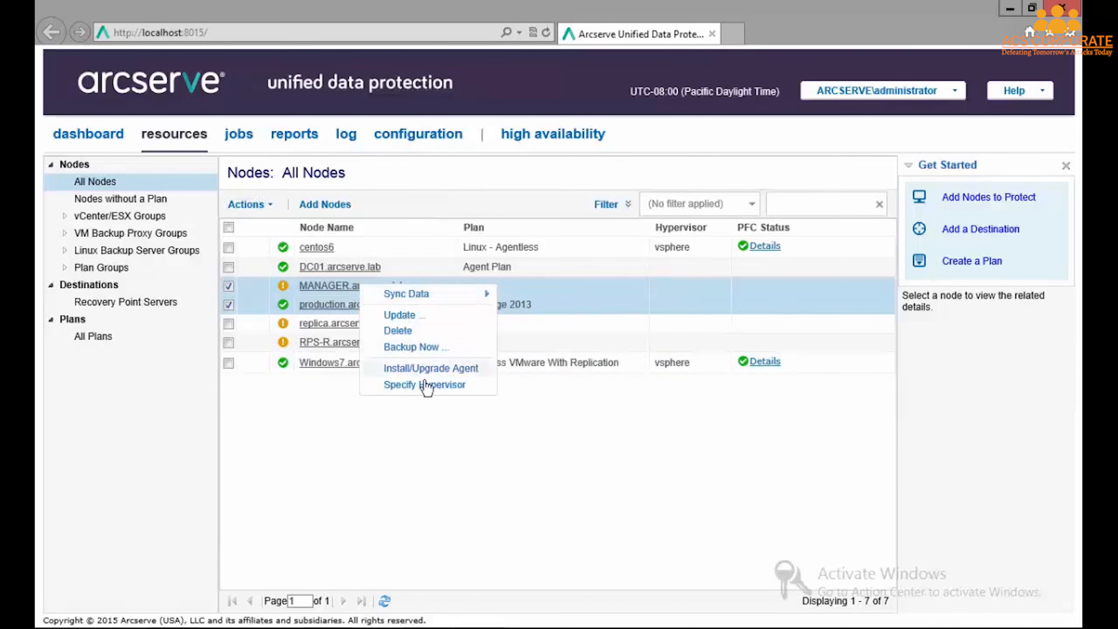
pyautogui.click(431, 369)
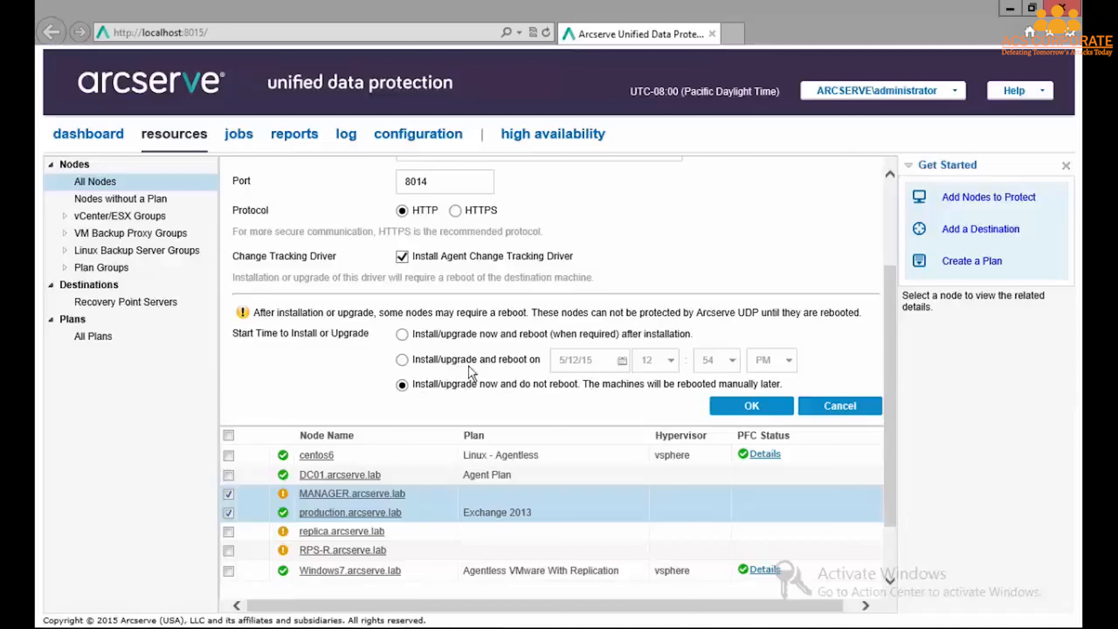
pyautogui.click(405, 361)
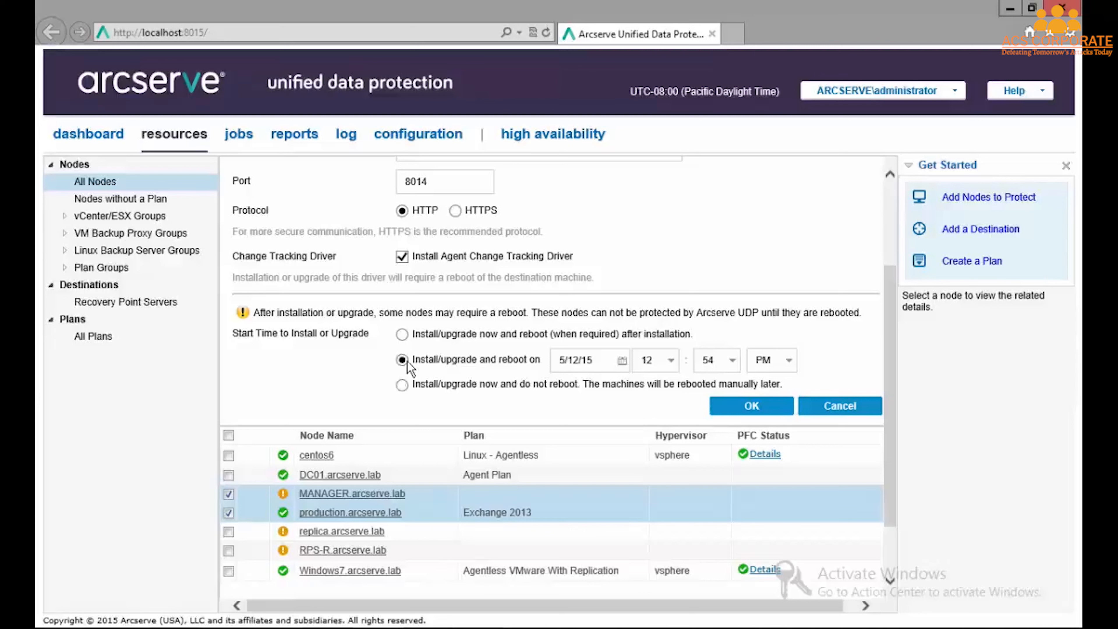
pyautogui.click(402, 335)
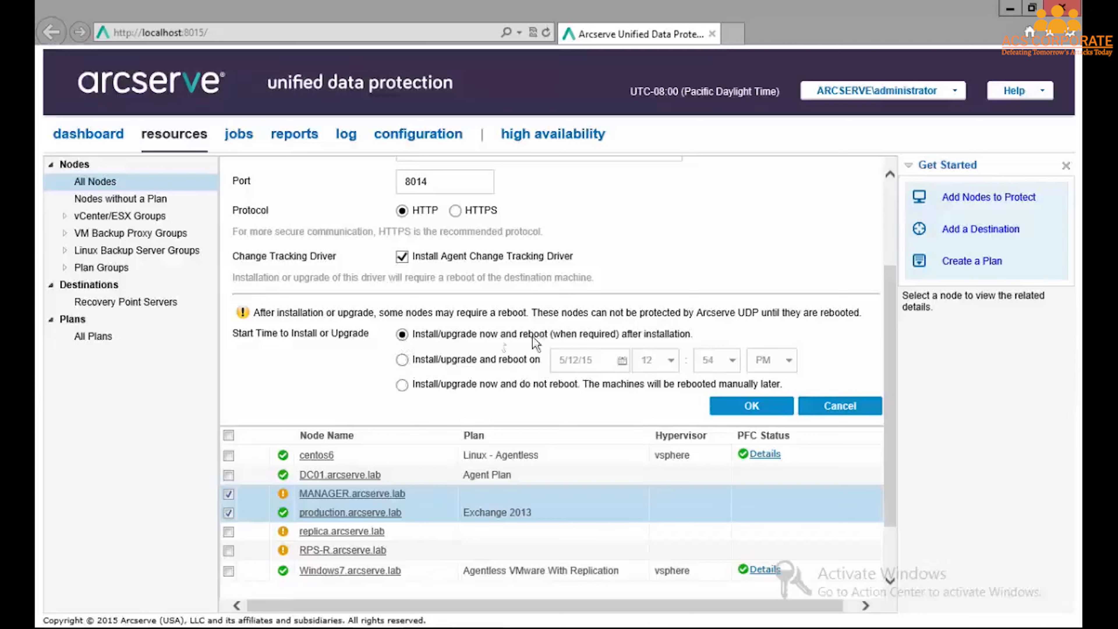
pyautogui.click(402, 386)
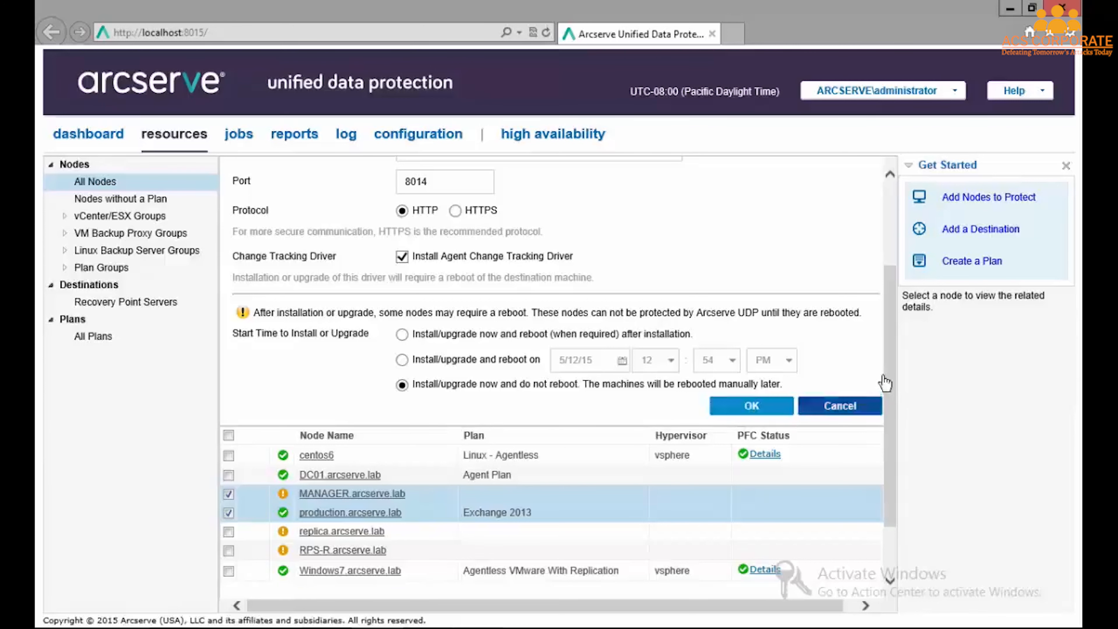
pyautogui.moveTo(888, 397); pyautogui.dragTo(887, 400)
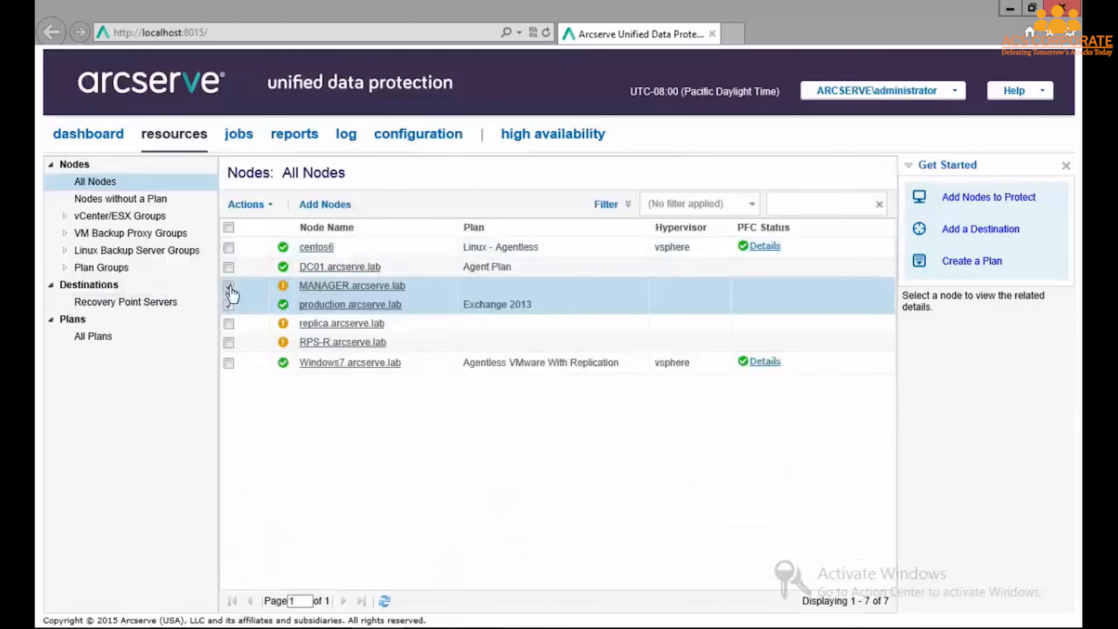
pyautogui.click(230, 288)
pyautogui.click(230, 303)
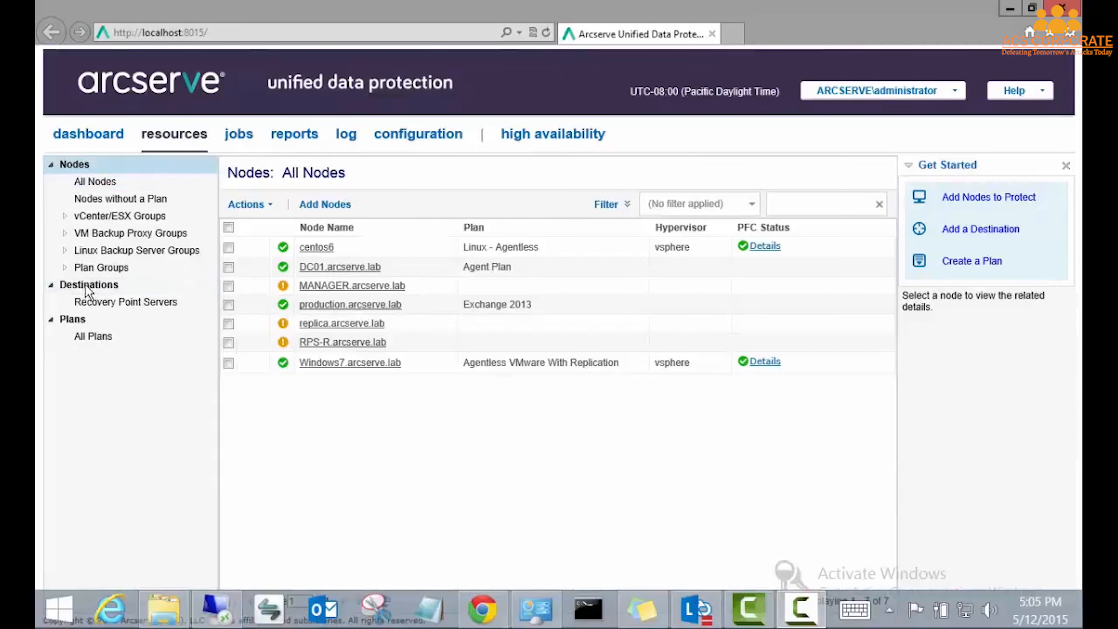
# - In the Recovery Point Servers destinations, examine the installation and reboot options for adding a server, cancelling without saving
pyautogui.click(89, 285)
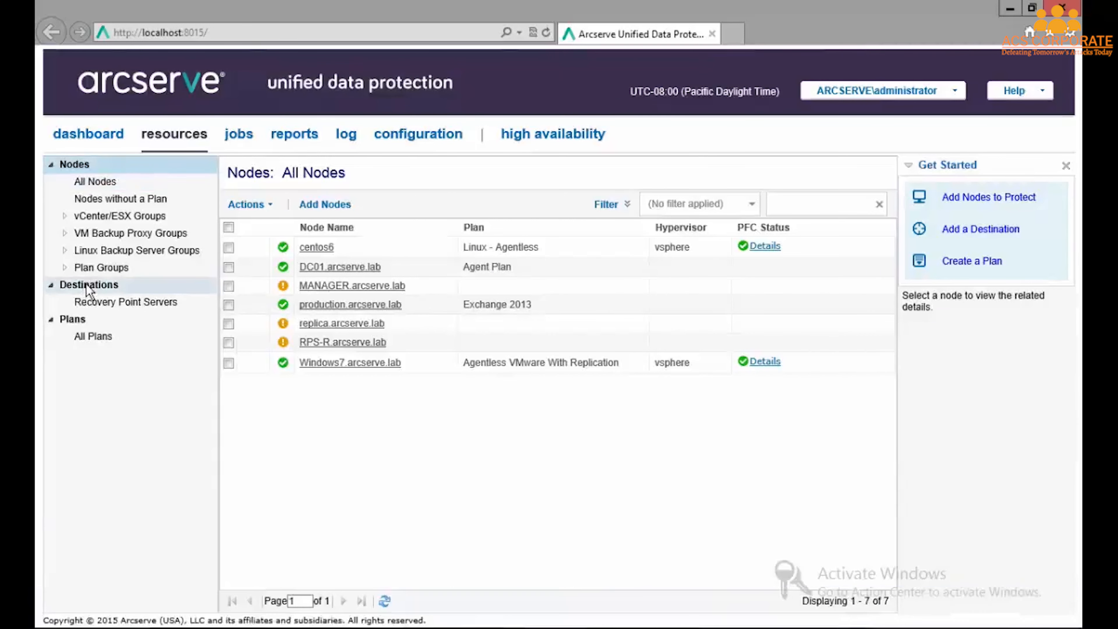
pyautogui.click(110, 301)
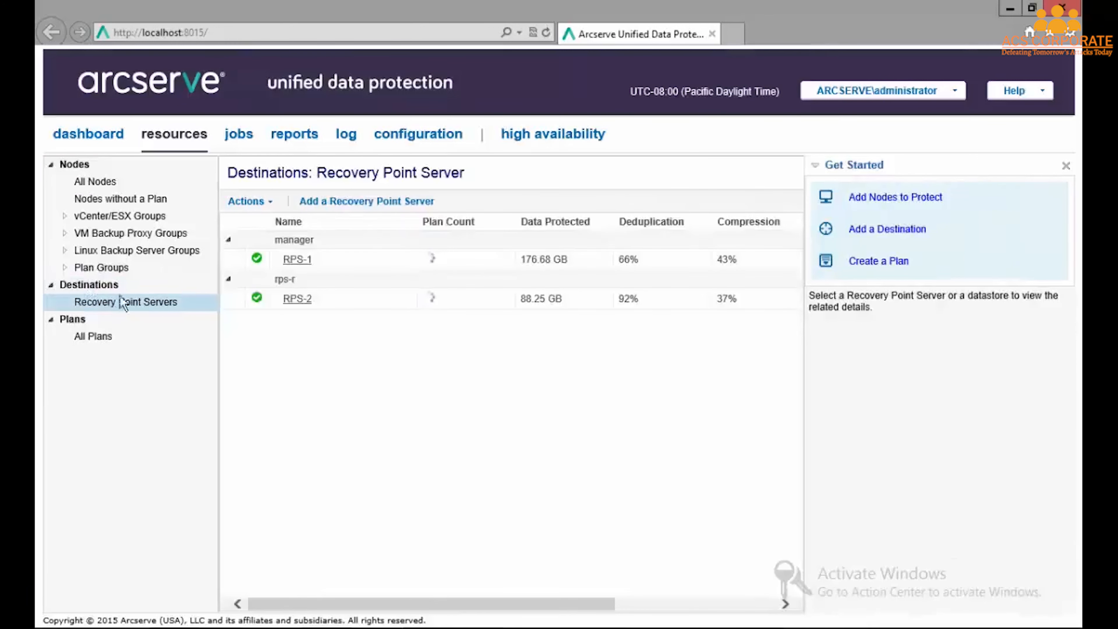
pyautogui.click(368, 201)
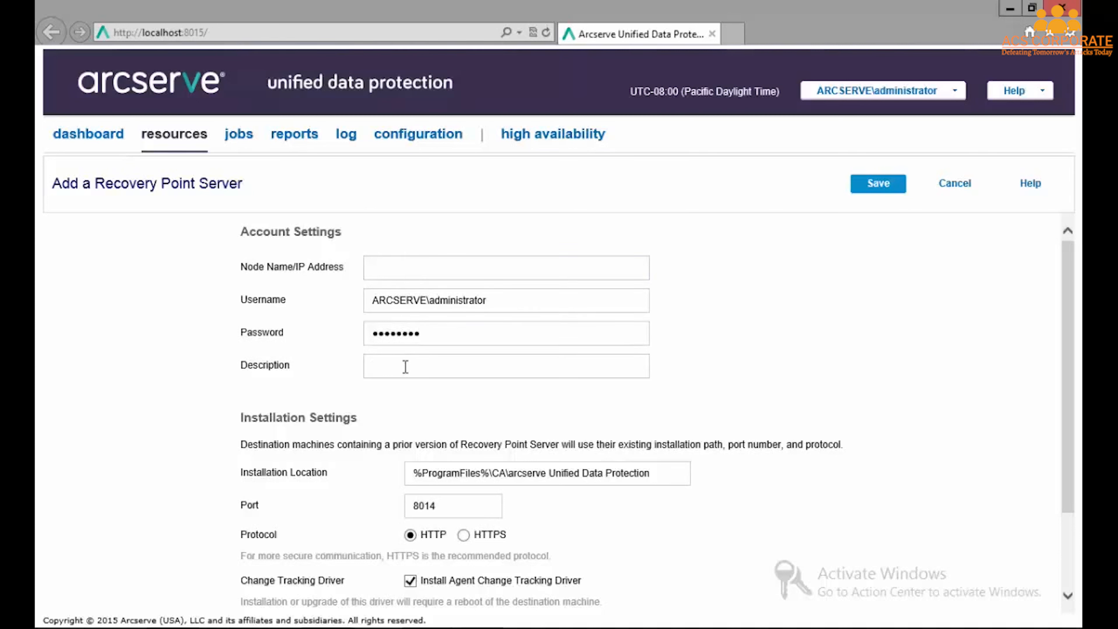
pyautogui.scroll(-3, 1076, 411)
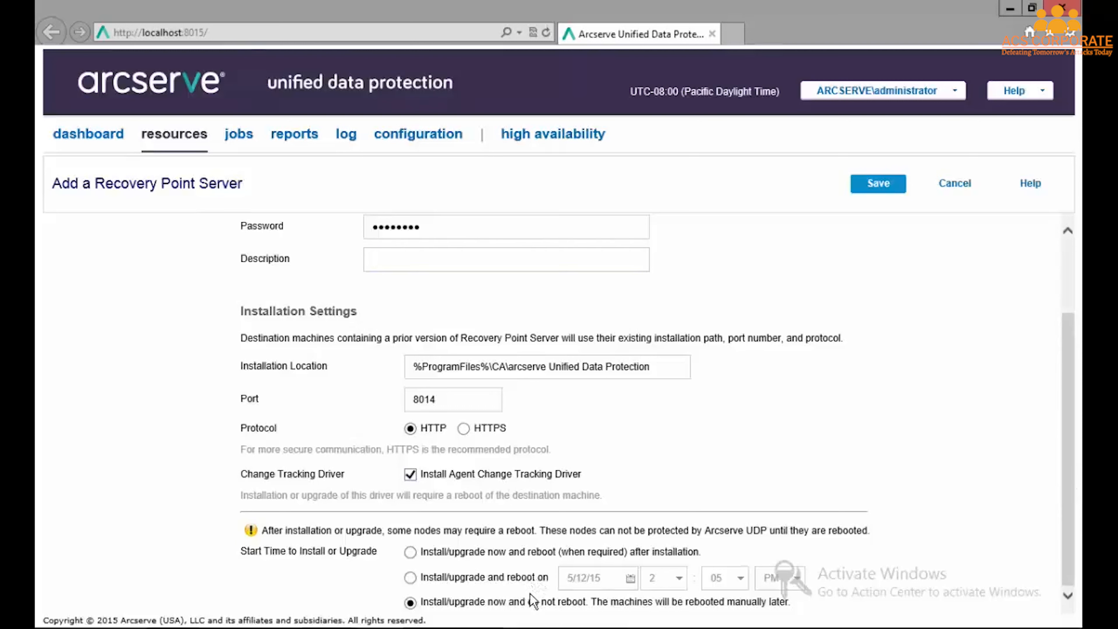
pyautogui.click(410, 578)
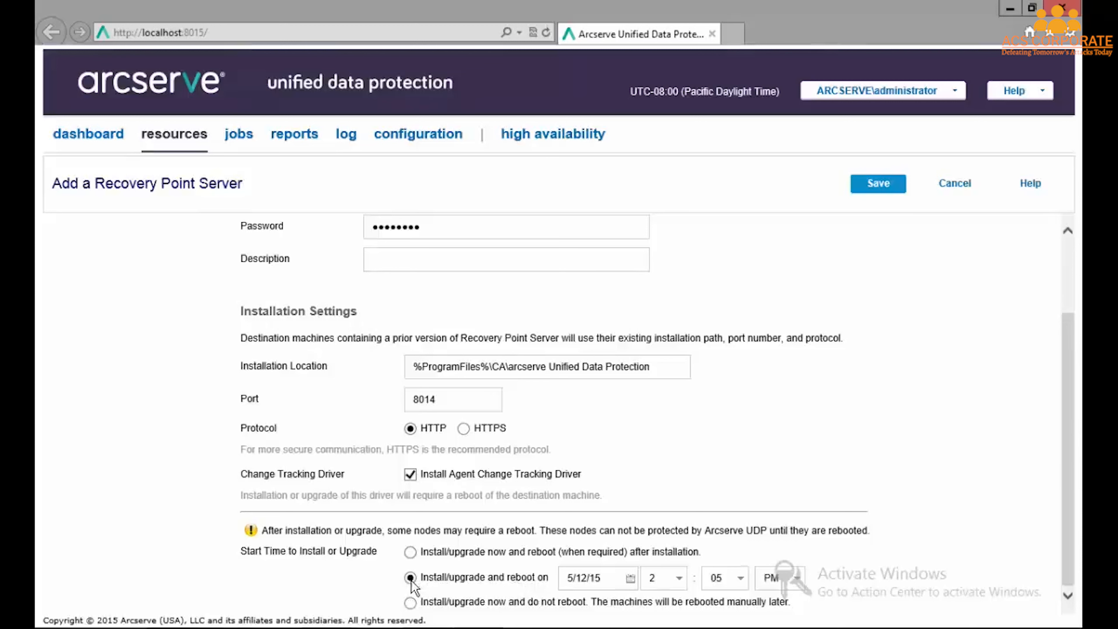
pyautogui.click(411, 552)
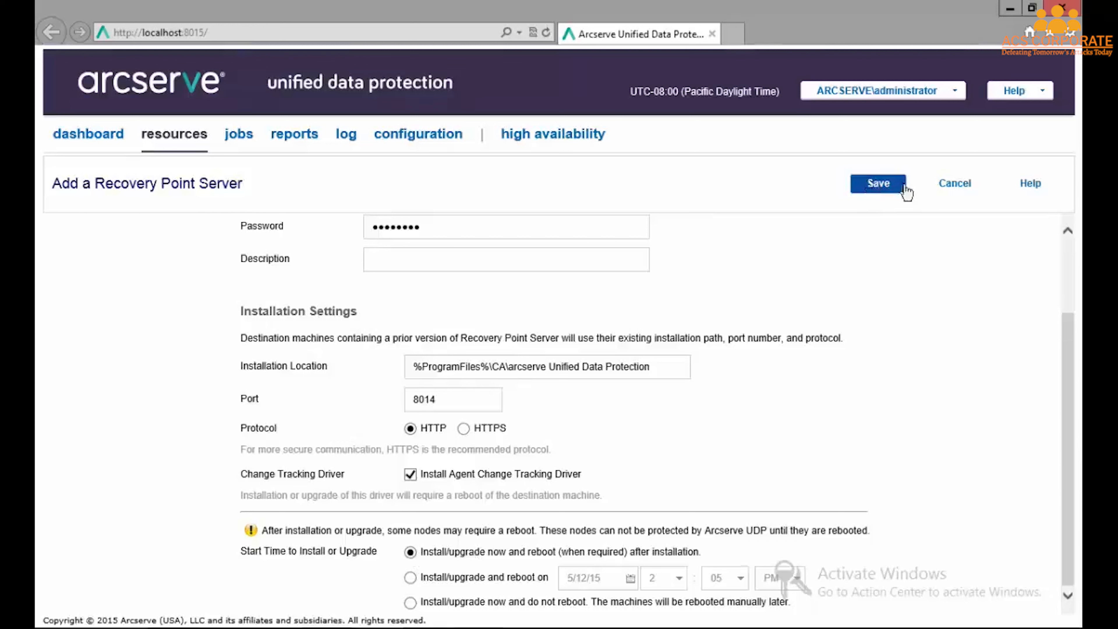
pyautogui.click(950, 188)
# - Start adding a data store to the manager recovery point server and examine its compression types and concurrent active node limit
pyautogui.click(296, 242)
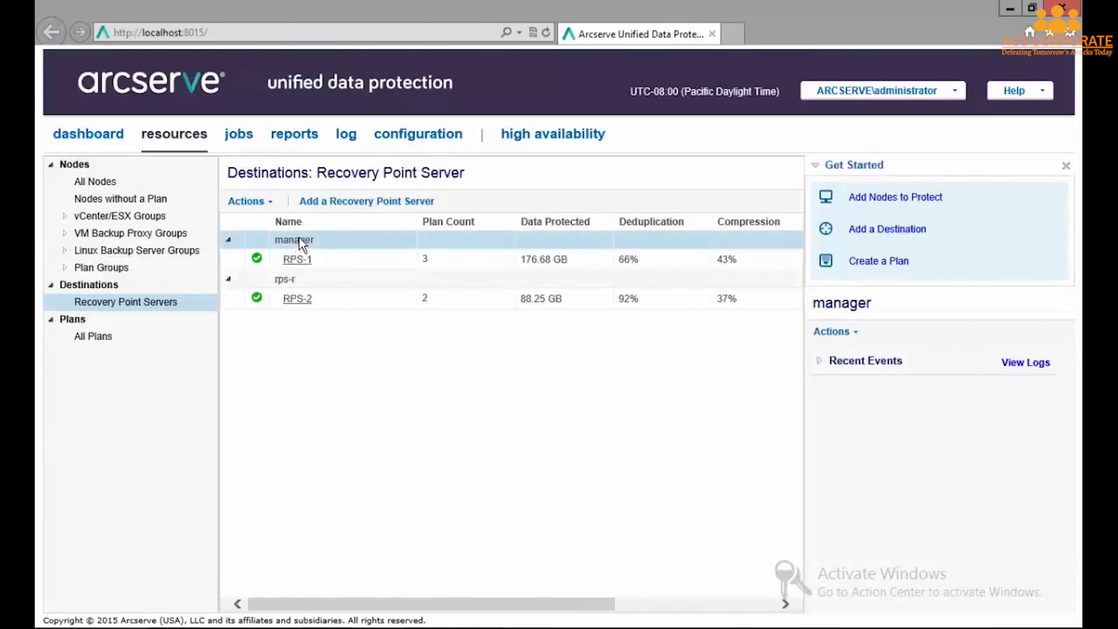
pyautogui.rightClick(302, 239)
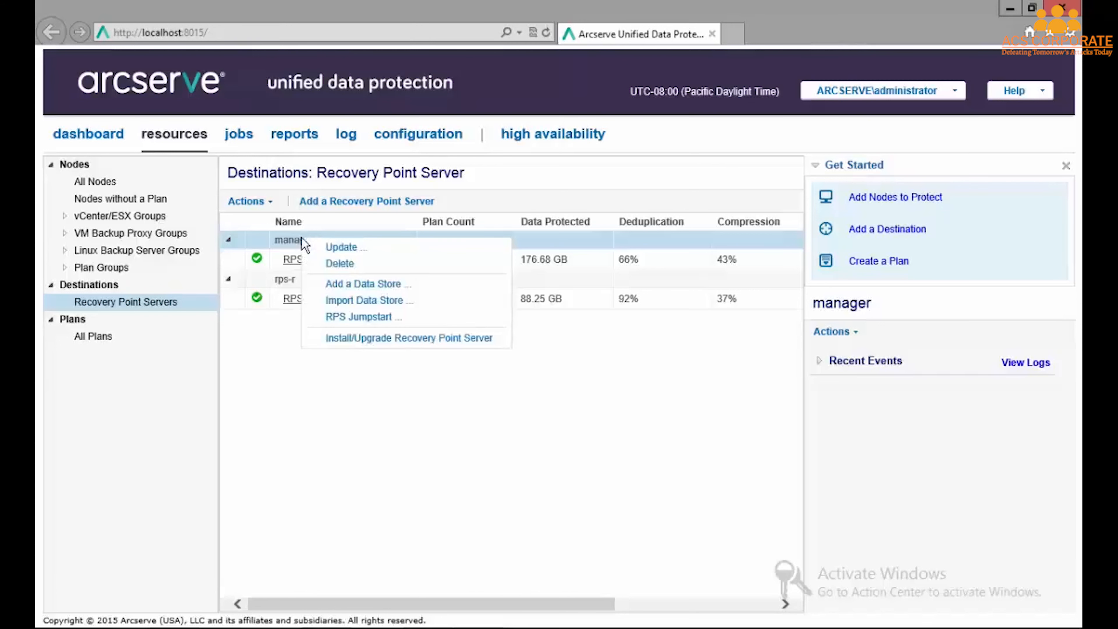
pyautogui.click(344, 290)
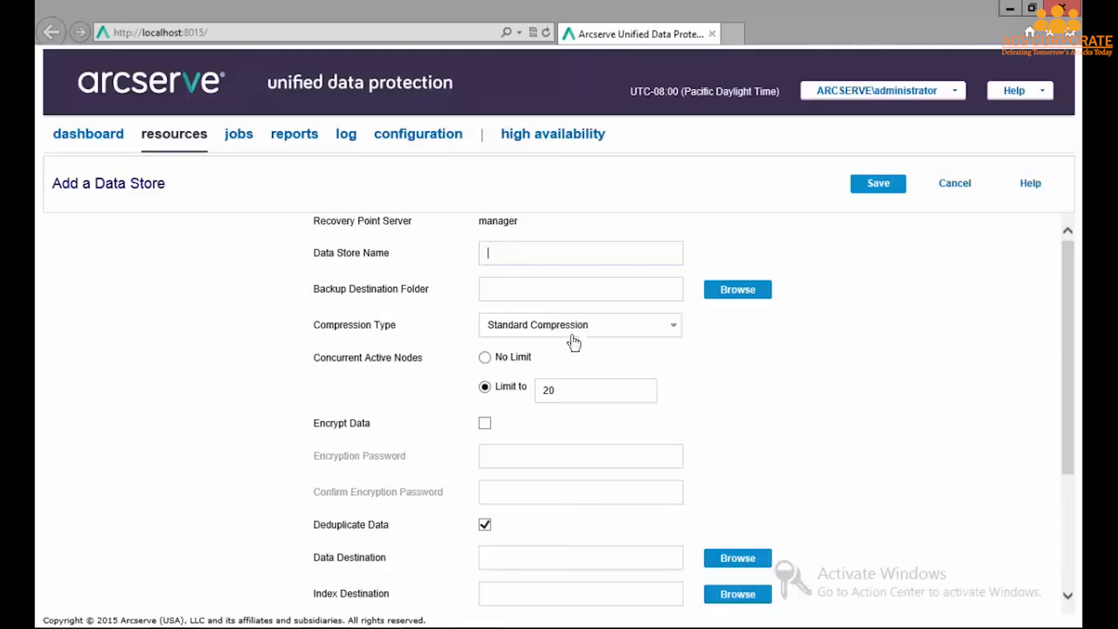
pyautogui.click(674, 326)
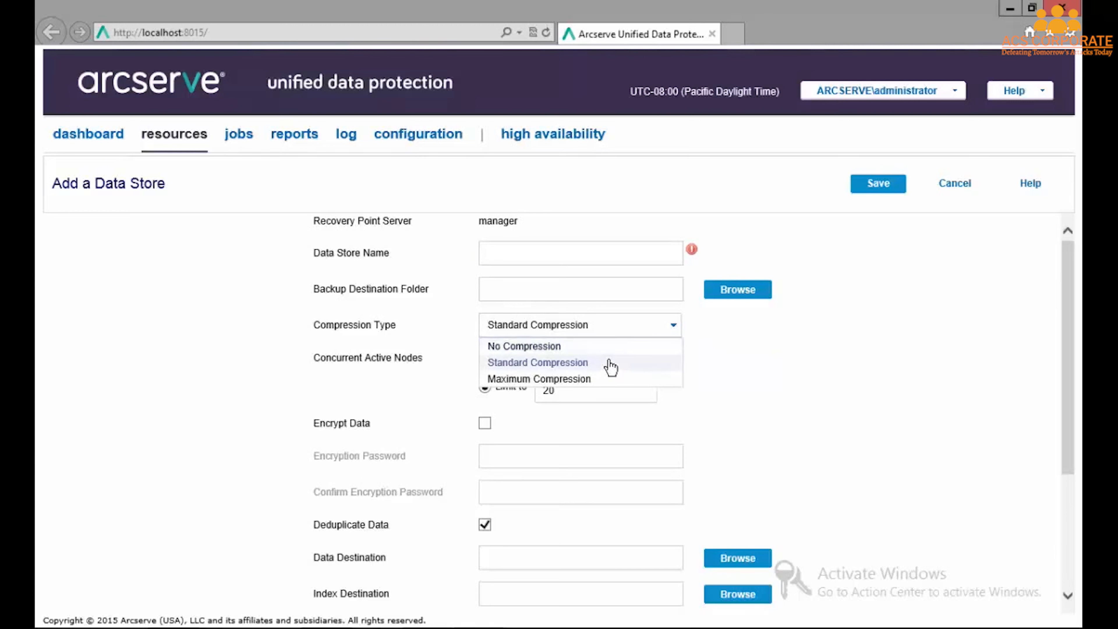
pyautogui.click(800, 398)
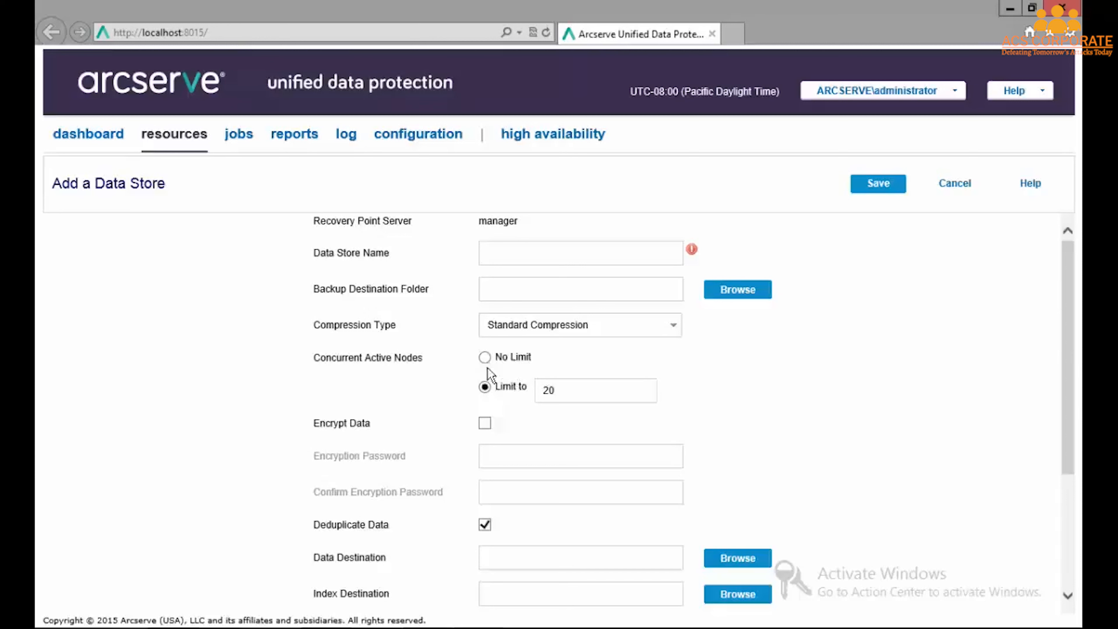
pyautogui.moveTo(556, 399)
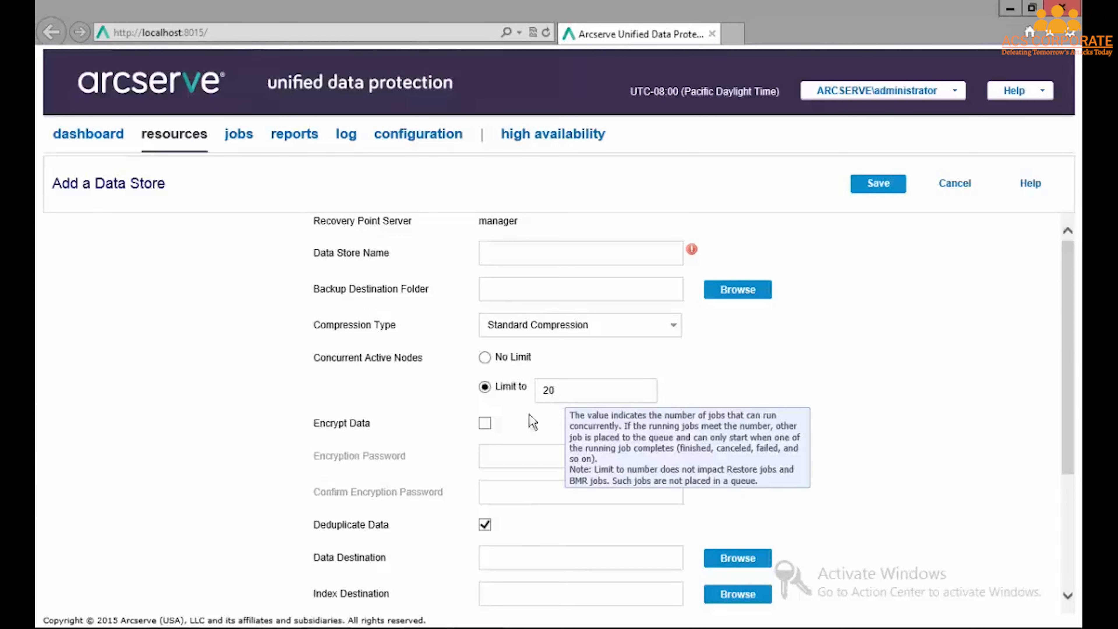
# - Examine the data store's encryption option, leaving it disabled, and its deduplication data, index and hash destination fields
pyautogui.click(486, 424)
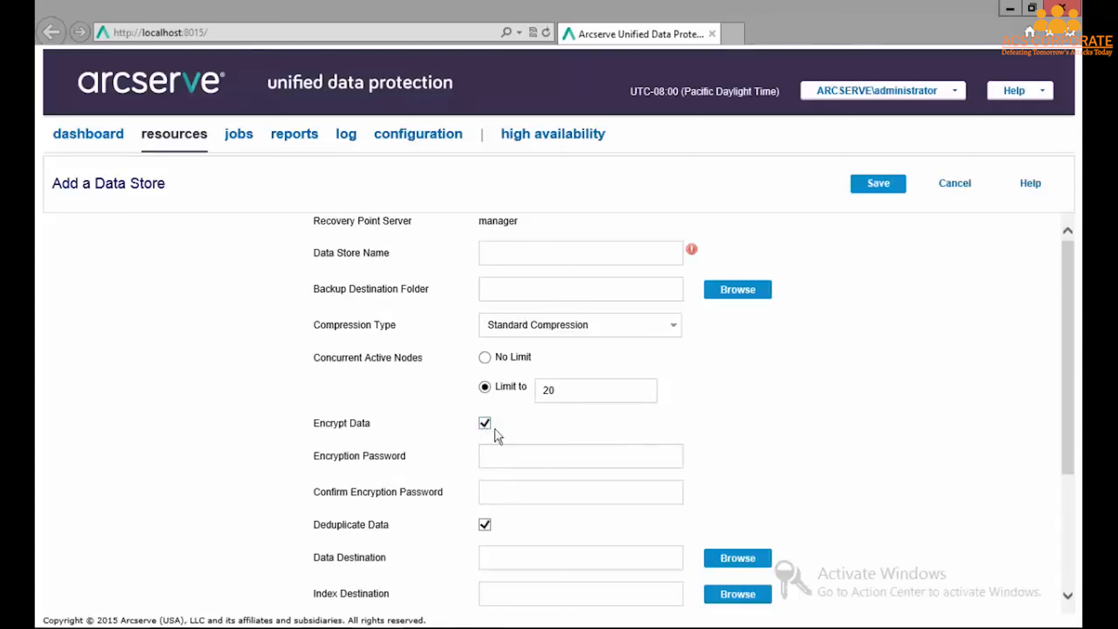
pyautogui.click(484, 427)
pyautogui.click(484, 423)
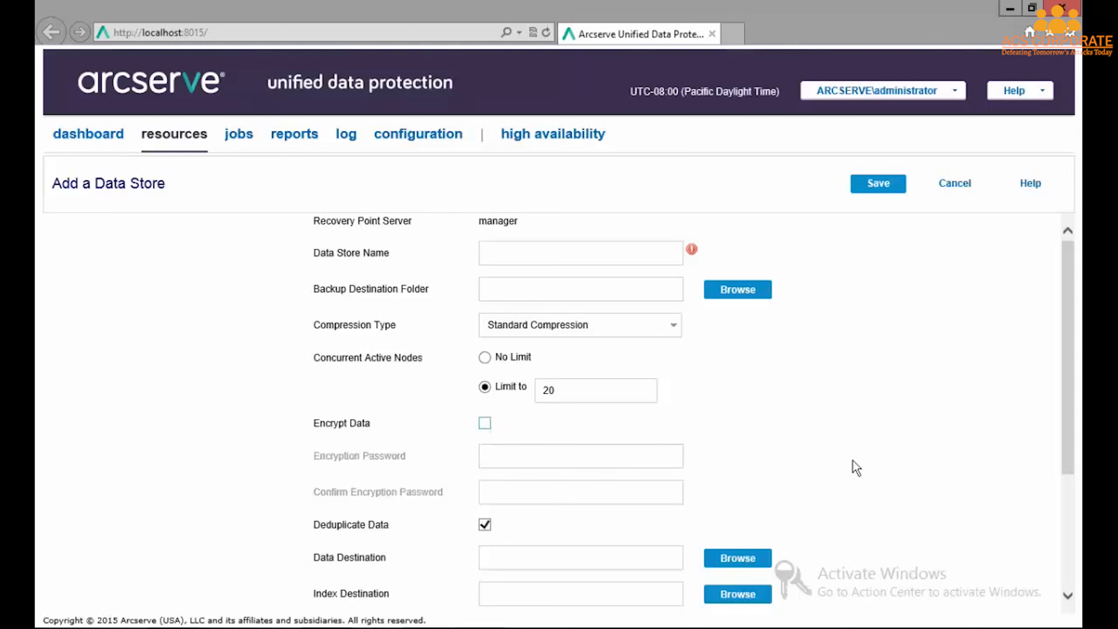
pyautogui.moveTo(1073, 326); pyautogui.dragTo(1055, 442)
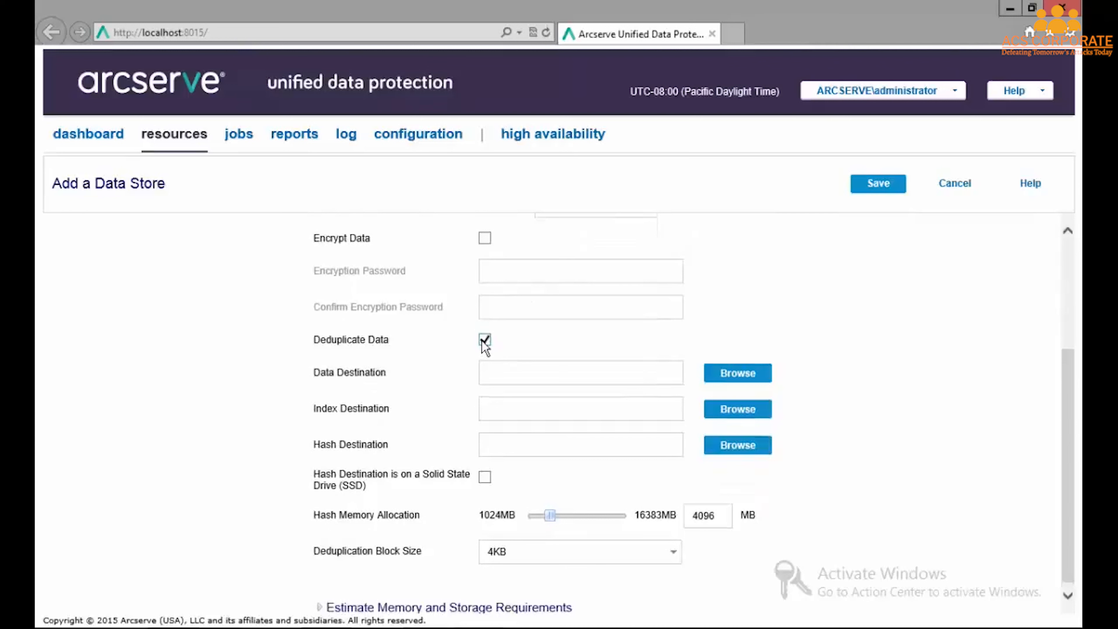
pyautogui.click(506, 371)
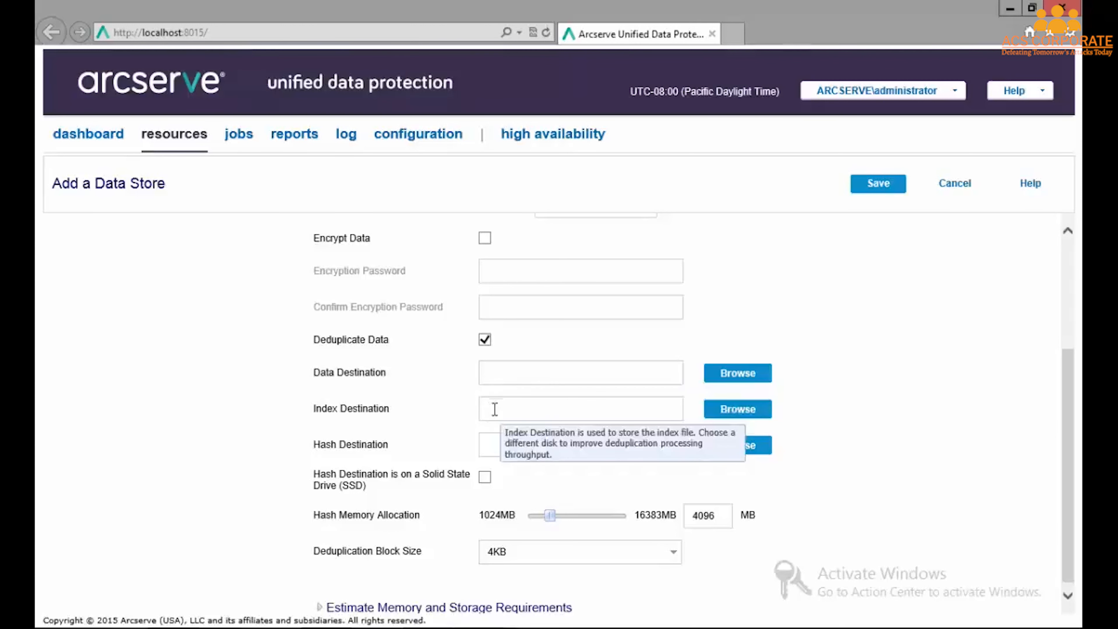
pyautogui.click(485, 445)
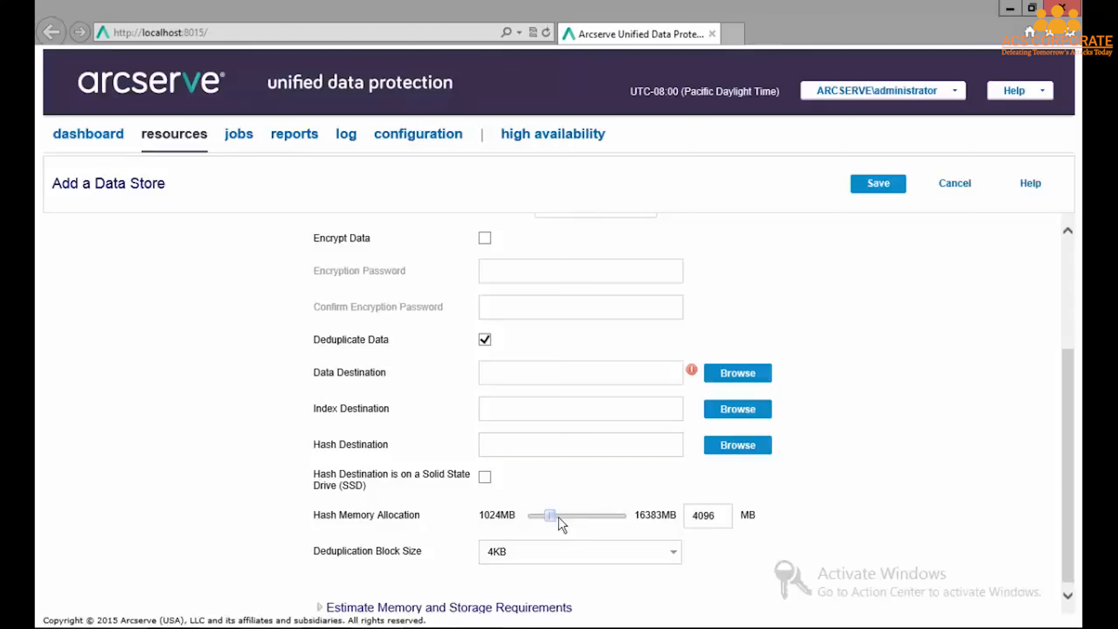
# - Try a 16KB deduplication block size for the data store and set it back to 4KB
pyautogui.click(677, 555)
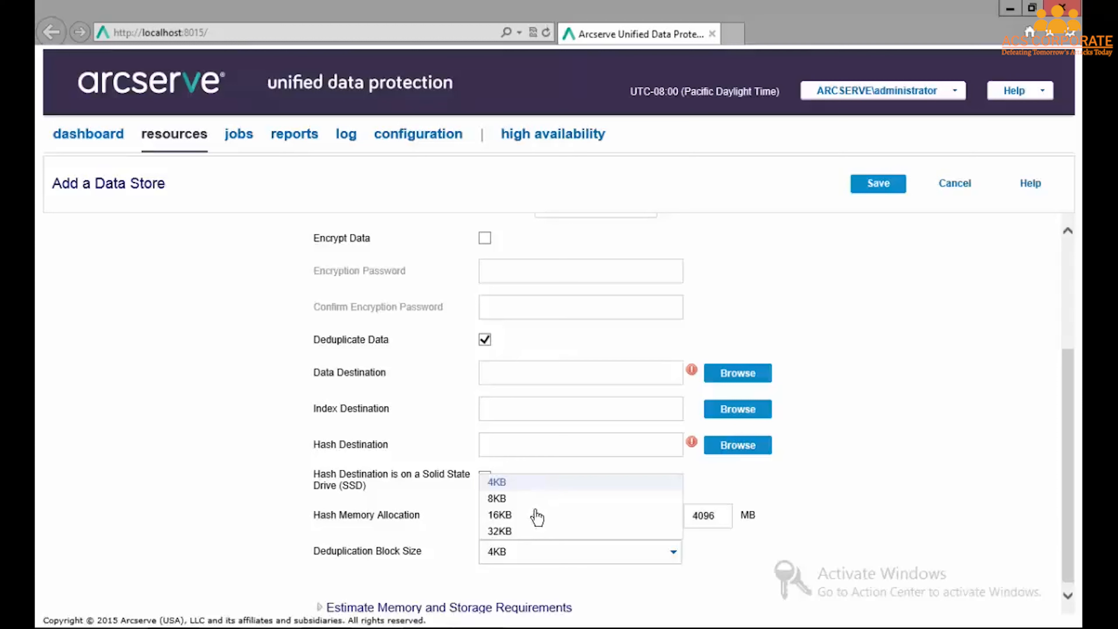
pyautogui.click(528, 520)
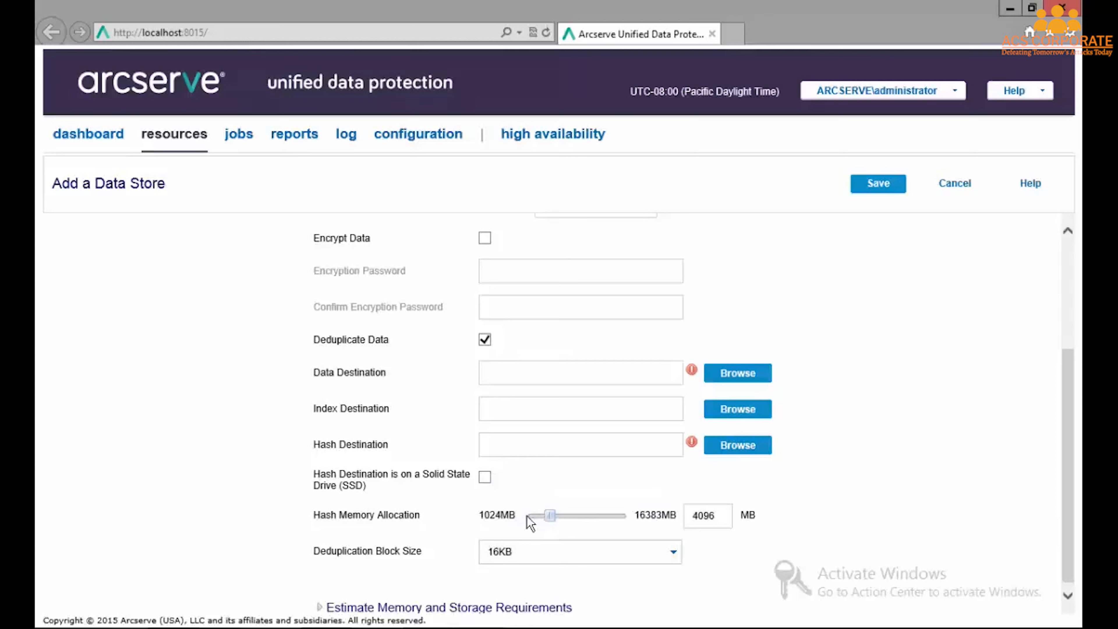
pyautogui.click(670, 556)
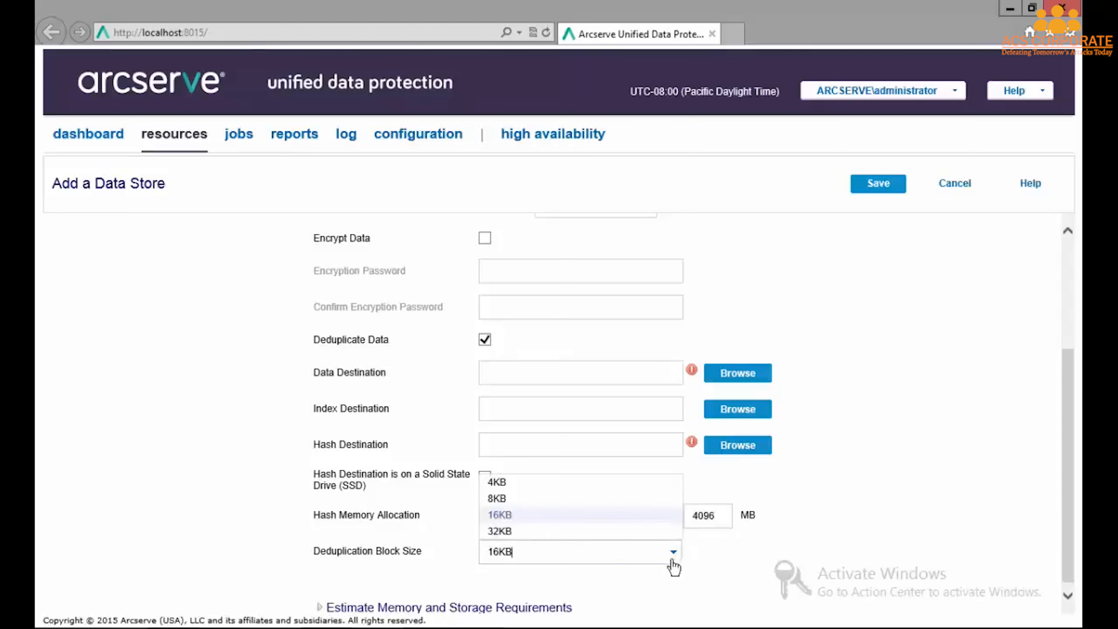
pyautogui.click(536, 483)
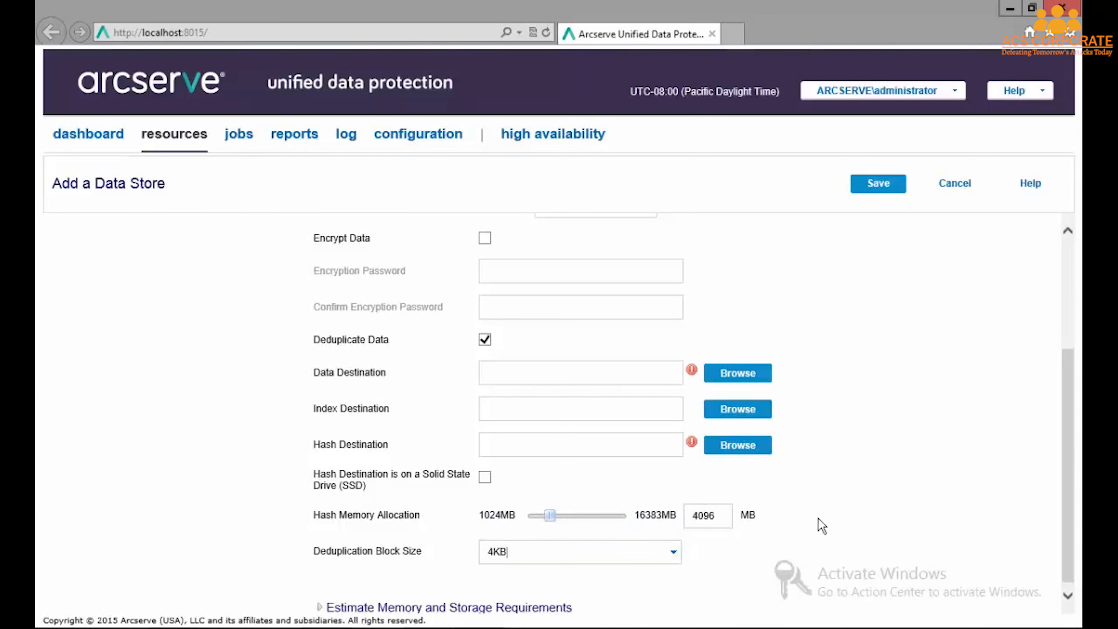
# - Expand the memory and storage requirements estimate and set the estimated size of data to be stored to 4736 GB
pyautogui.scroll(-1, 1066, 444)
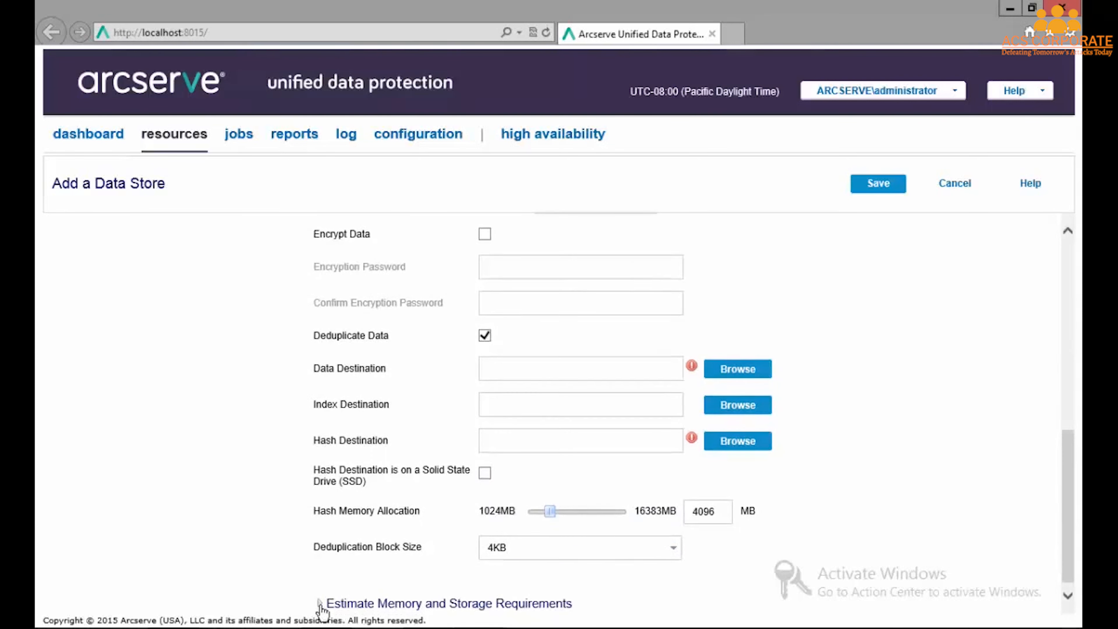
pyautogui.click(320, 604)
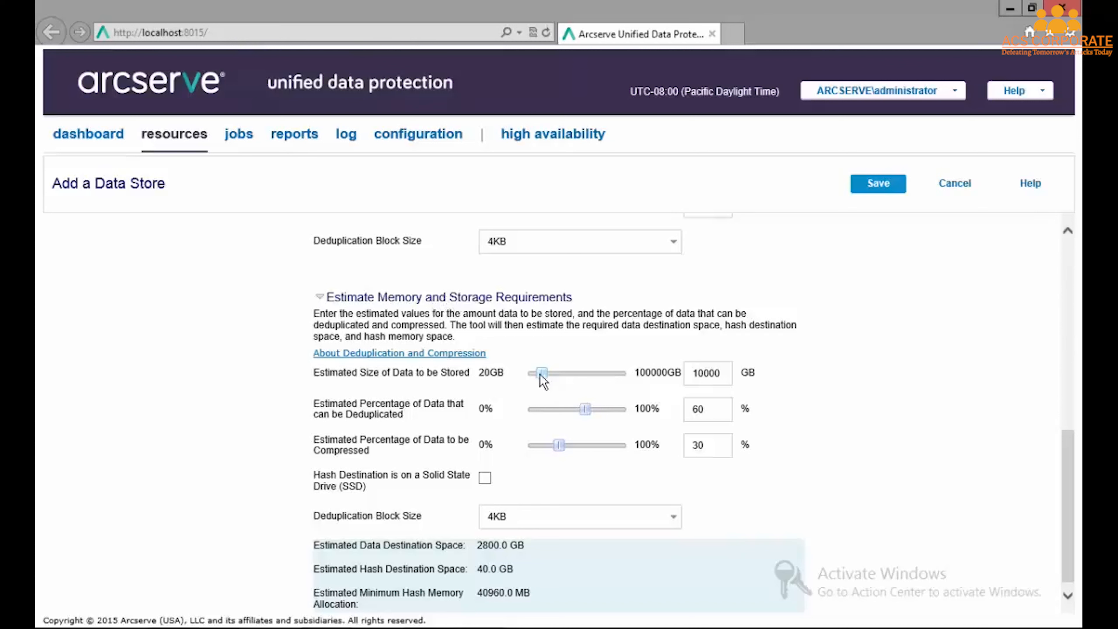
pyautogui.moveTo(543, 374)
pyautogui.mouseDown()
pyautogui.moveTo(602, 378)
pyautogui.moveTo(538, 373)
pyautogui.mouseUp()
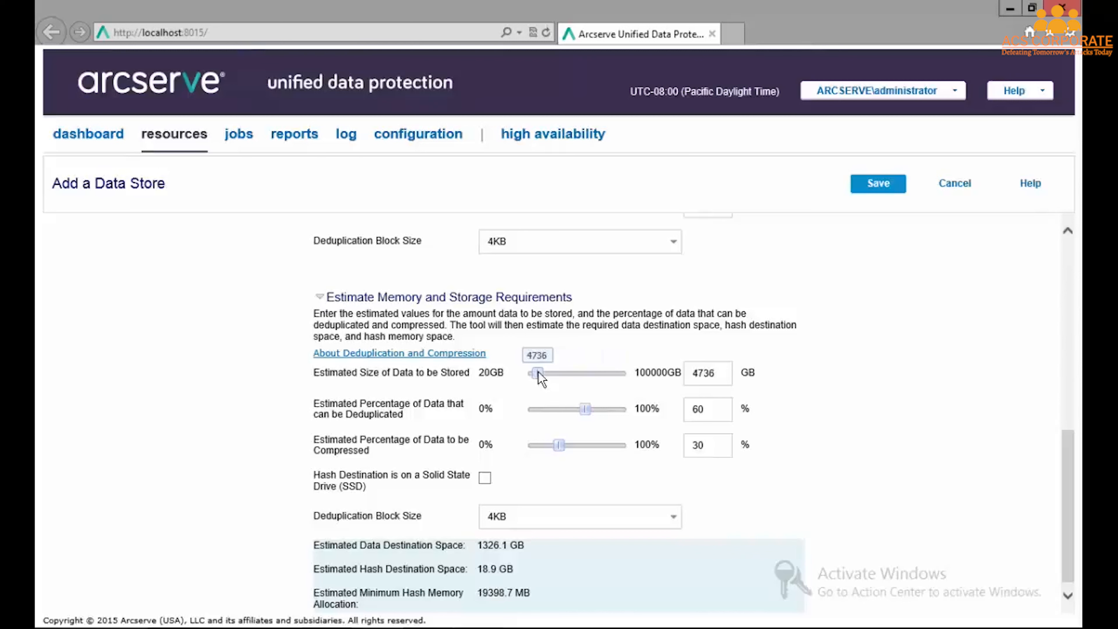
pyautogui.moveTo(589, 411); pyautogui.dragTo(589, 411)
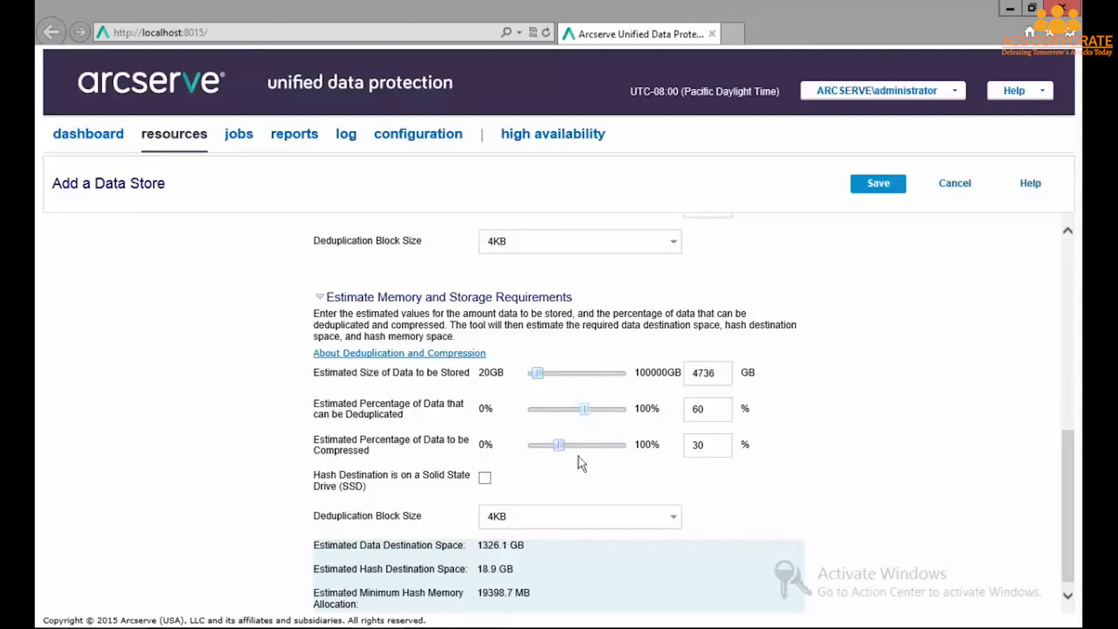
pyautogui.moveTo(557, 448); pyautogui.dragTo(558, 448)
# - In the estimate, try the solid state drive hash destination option, switch it back off, and examine the deduplication block sizes
pyautogui.scroll(-1, 501, 521)
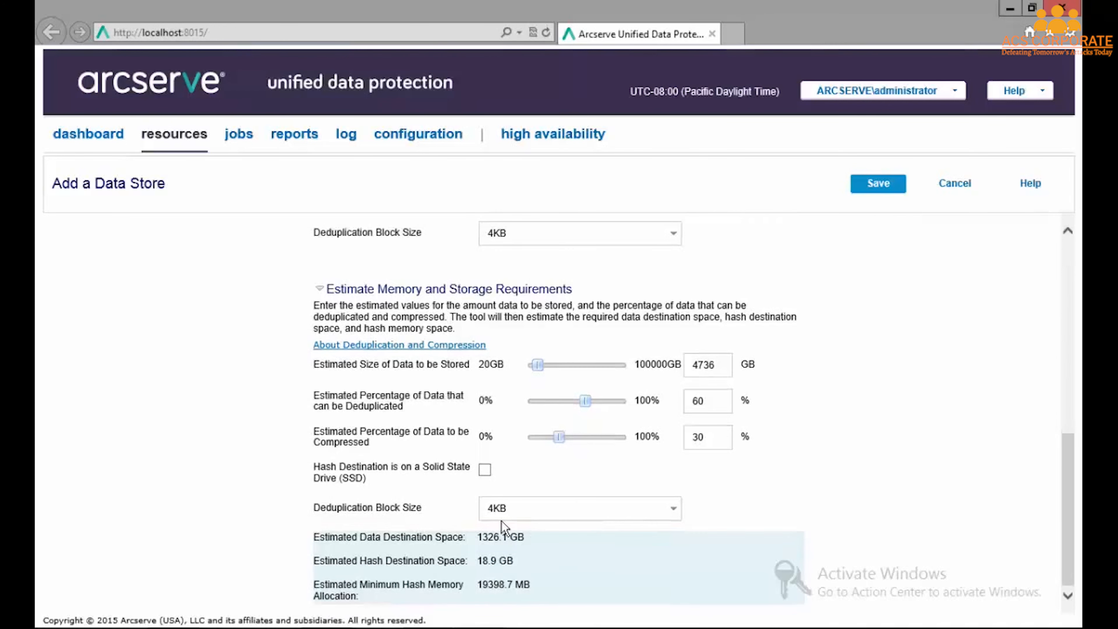
pyautogui.click(484, 471)
pyautogui.click(486, 471)
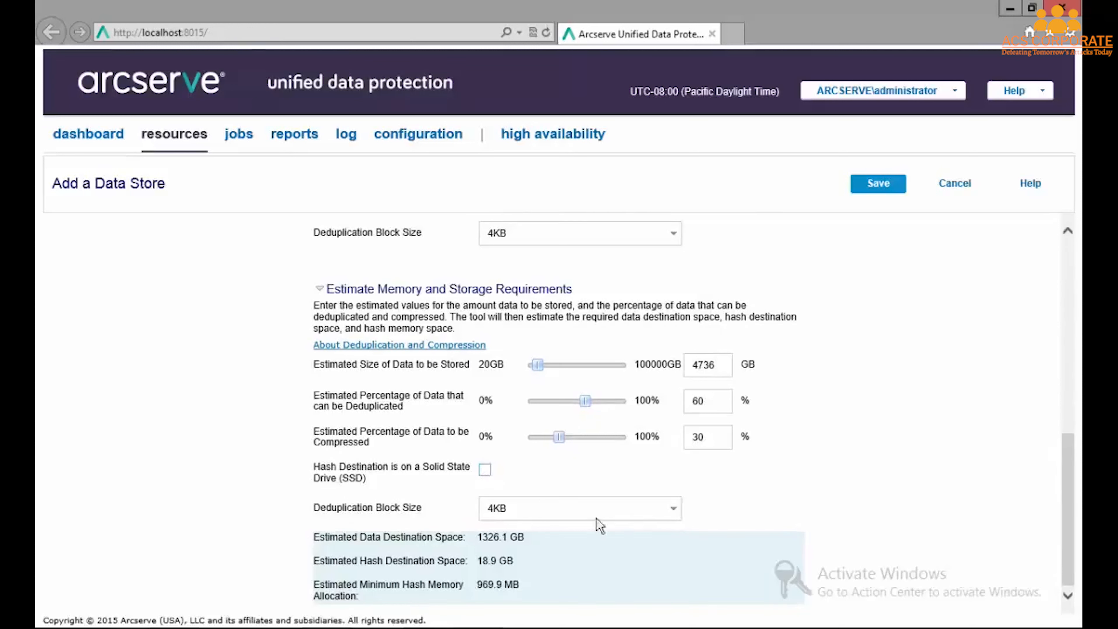
pyautogui.click(684, 512)
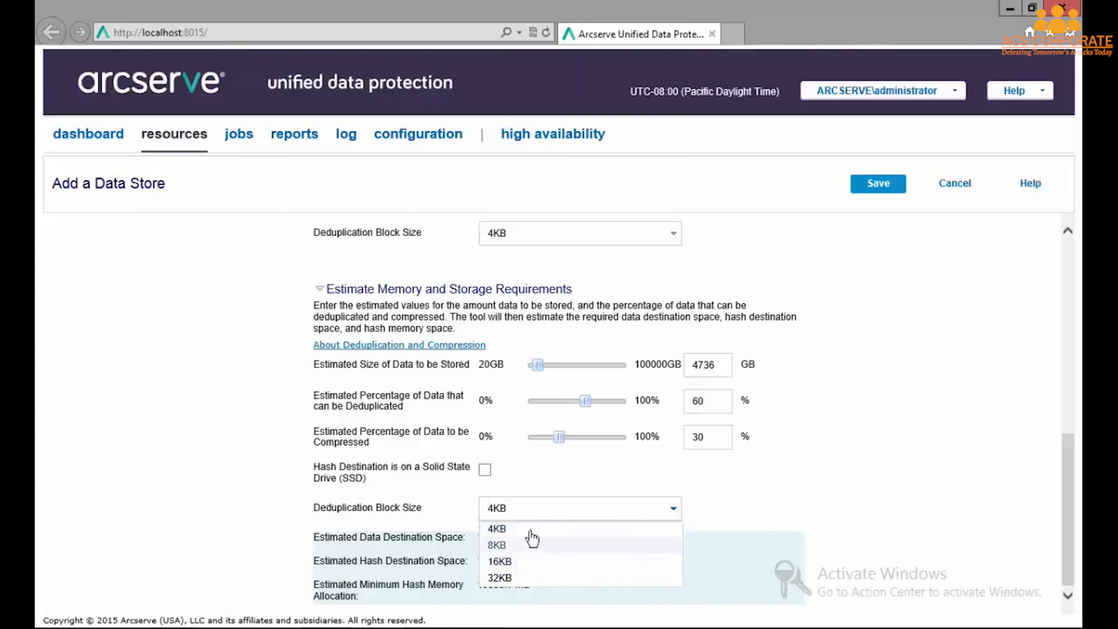
pyautogui.click(562, 472)
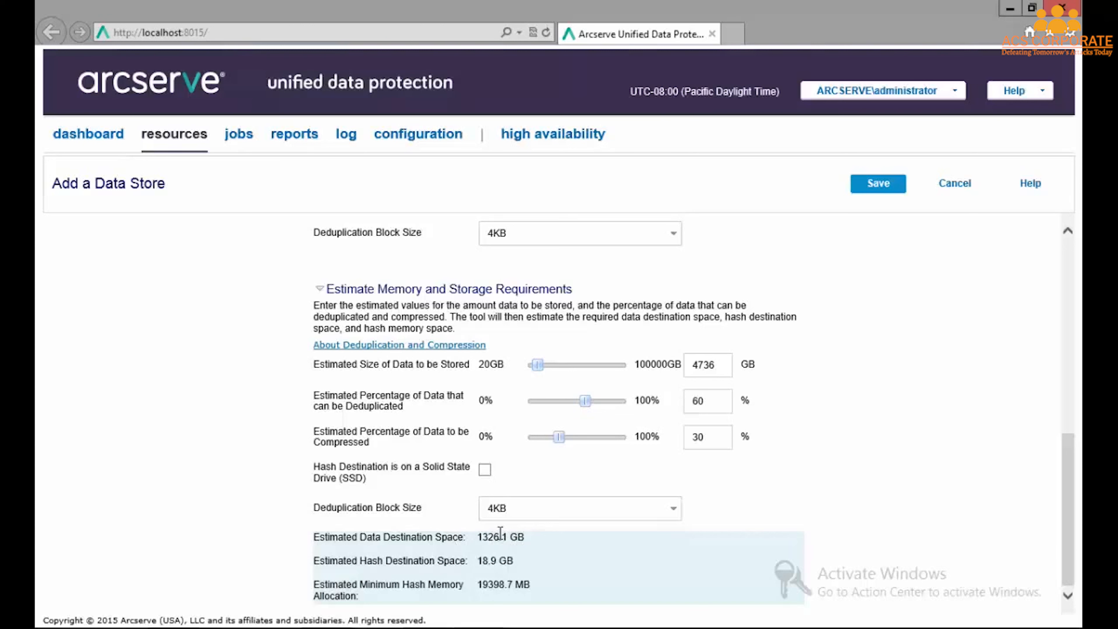
# - Examine the estimated hash destination space and minimum hash memory allocation, and cancel adding the data store
pyautogui.moveTo(516, 565); pyautogui.dragTo(487, 563)
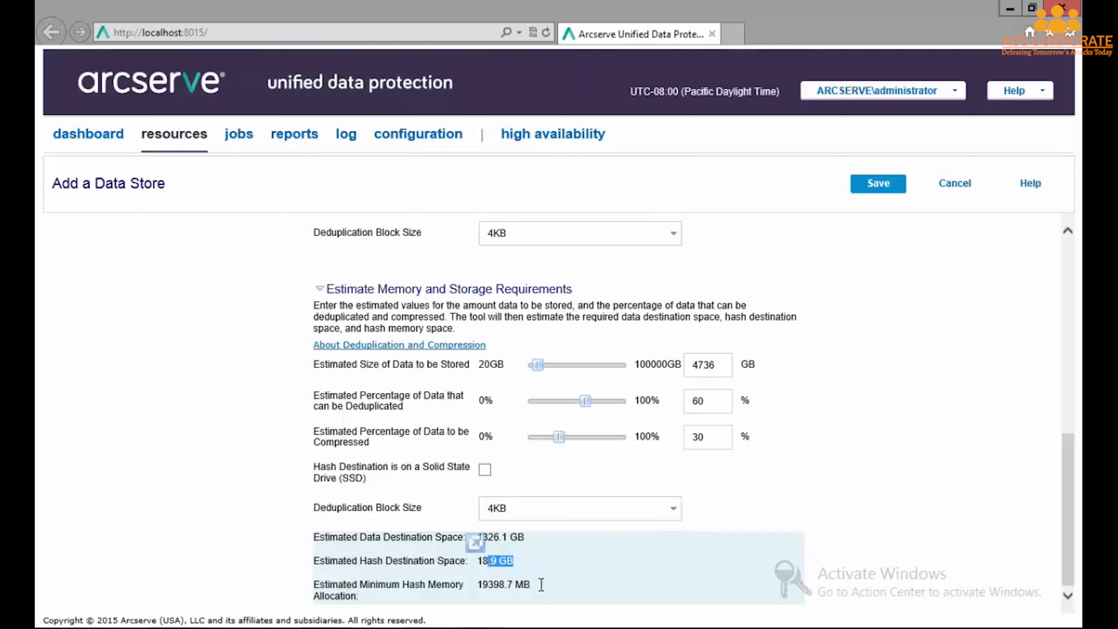
pyautogui.moveTo(542, 588); pyautogui.dragTo(484, 588)
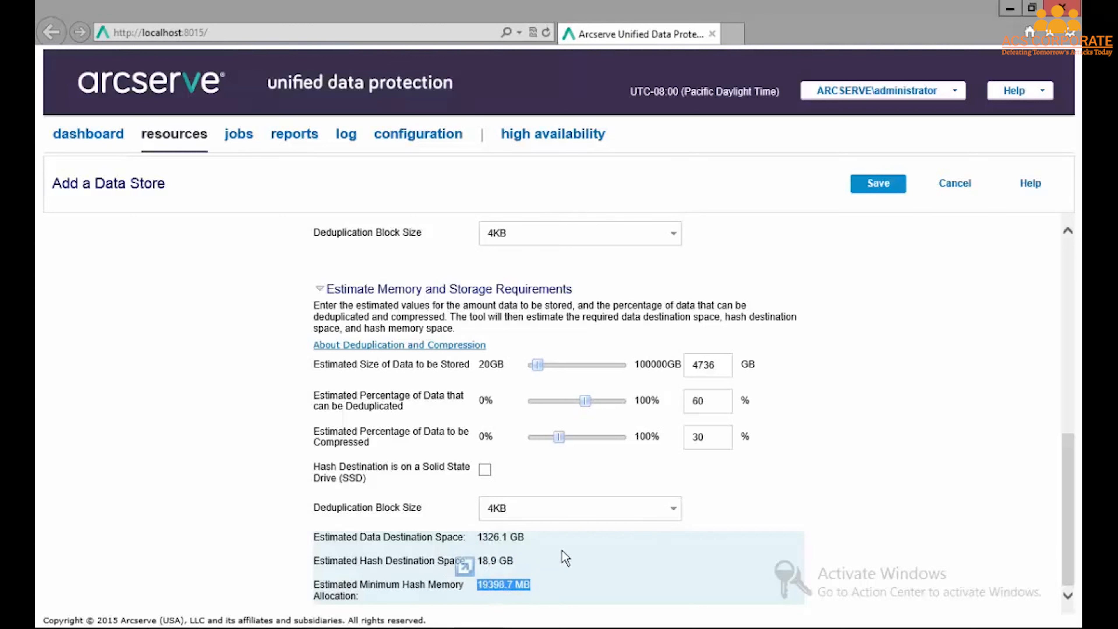
pyautogui.click(955, 184)
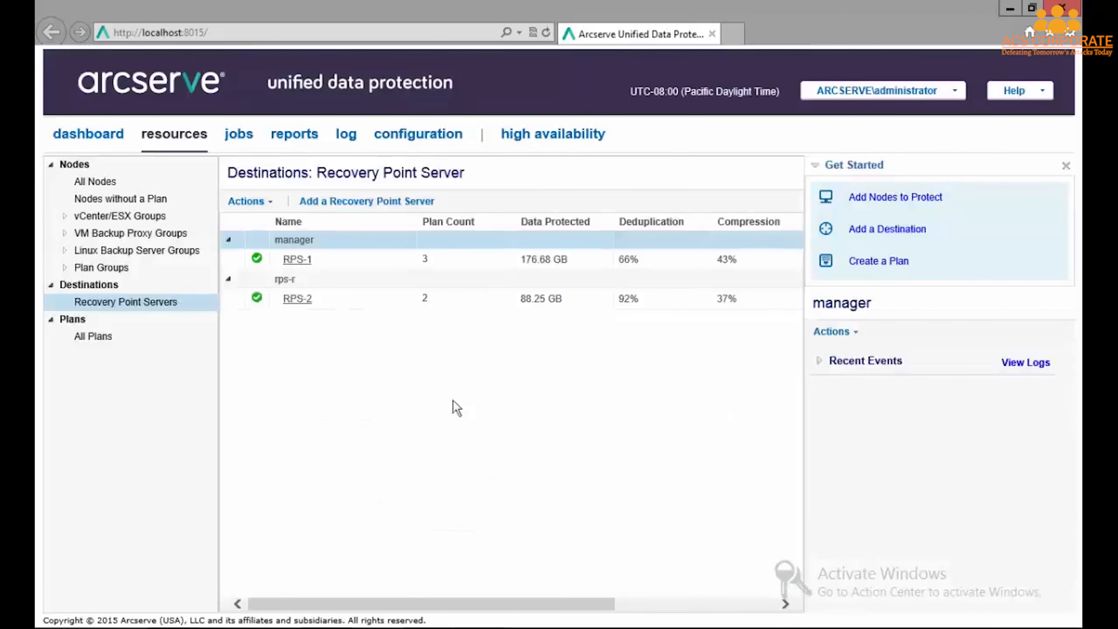
# - From All Plans, add a plan named demo Plan with Backup: Agent-Based Windows as its first task type
pyautogui.click(75, 319)
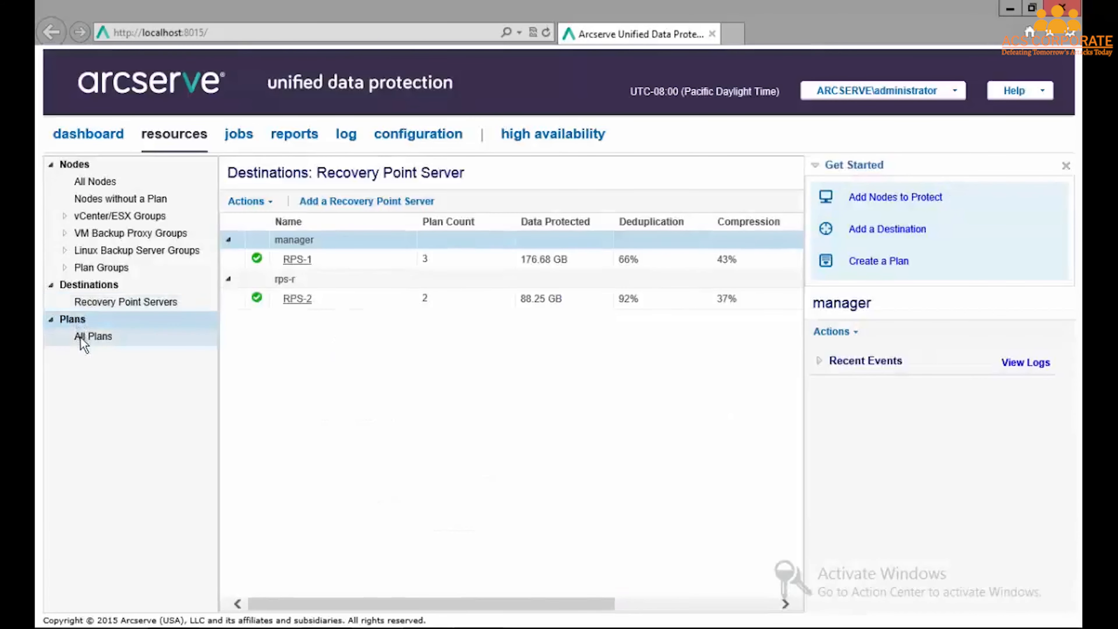
pyautogui.click(81, 340)
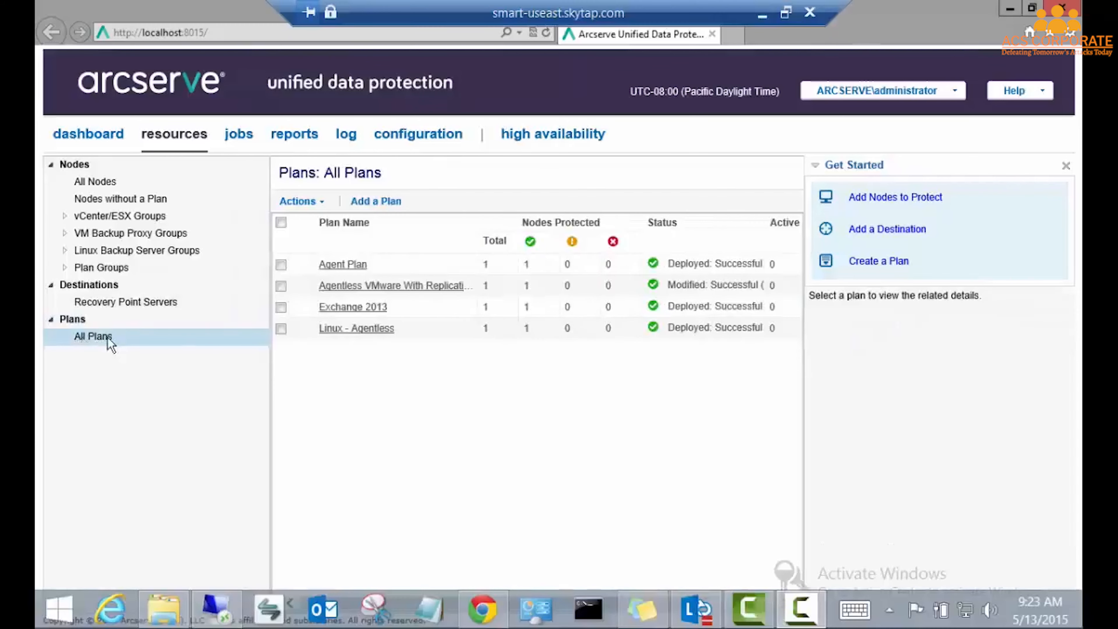
pyautogui.click(375, 203)
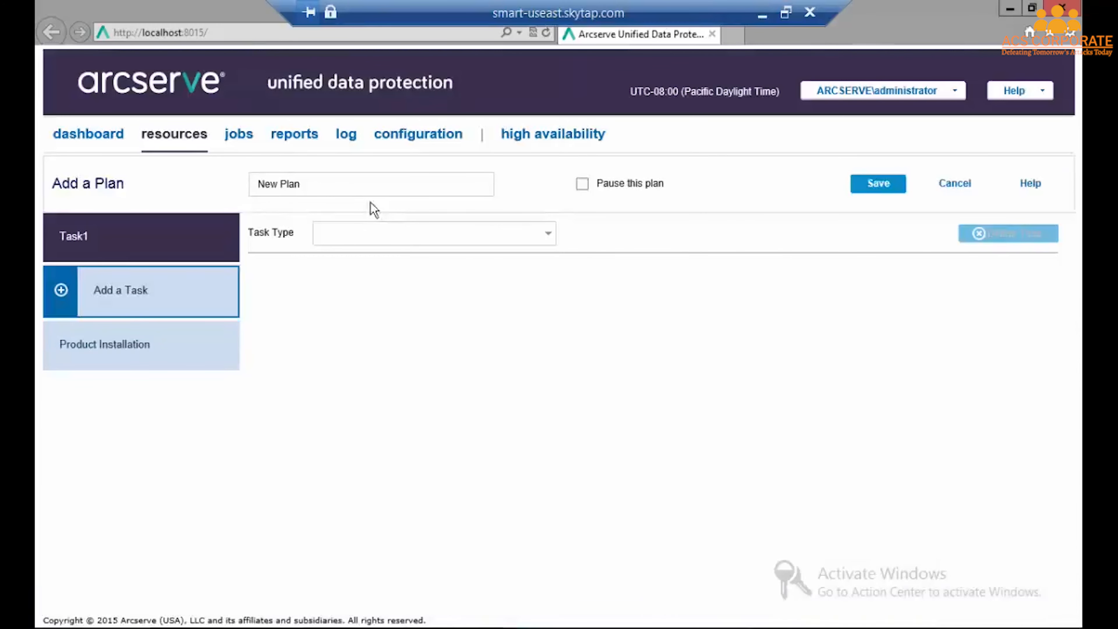
pyautogui.click(317, 187)
pyautogui.tripleClick(255, 184)
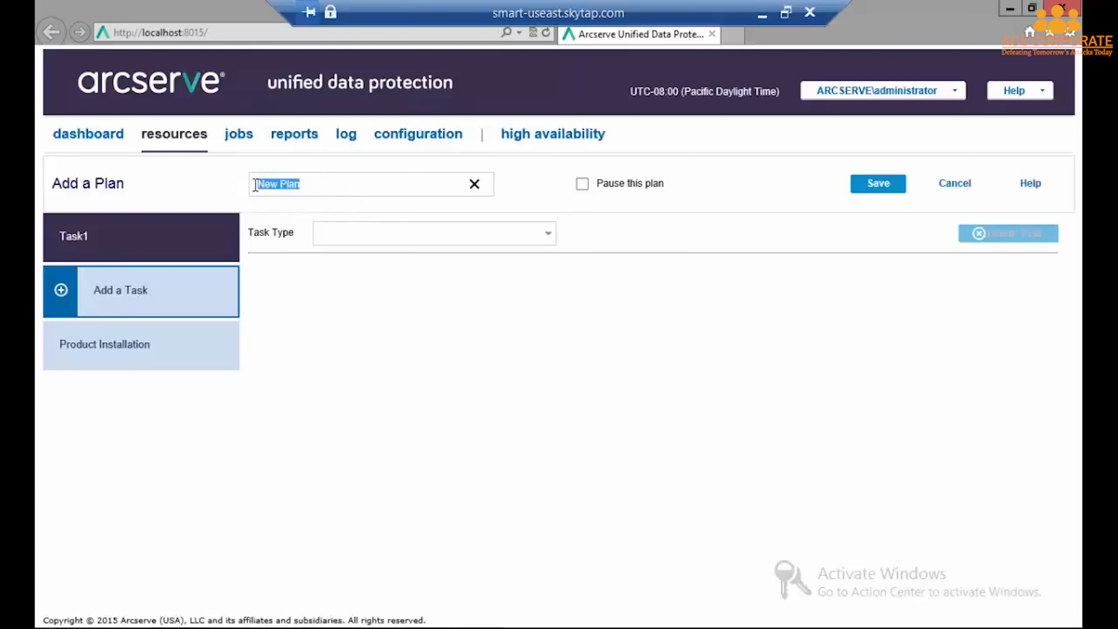
pyautogui.write('demo')
pyautogui.click(449, 238)
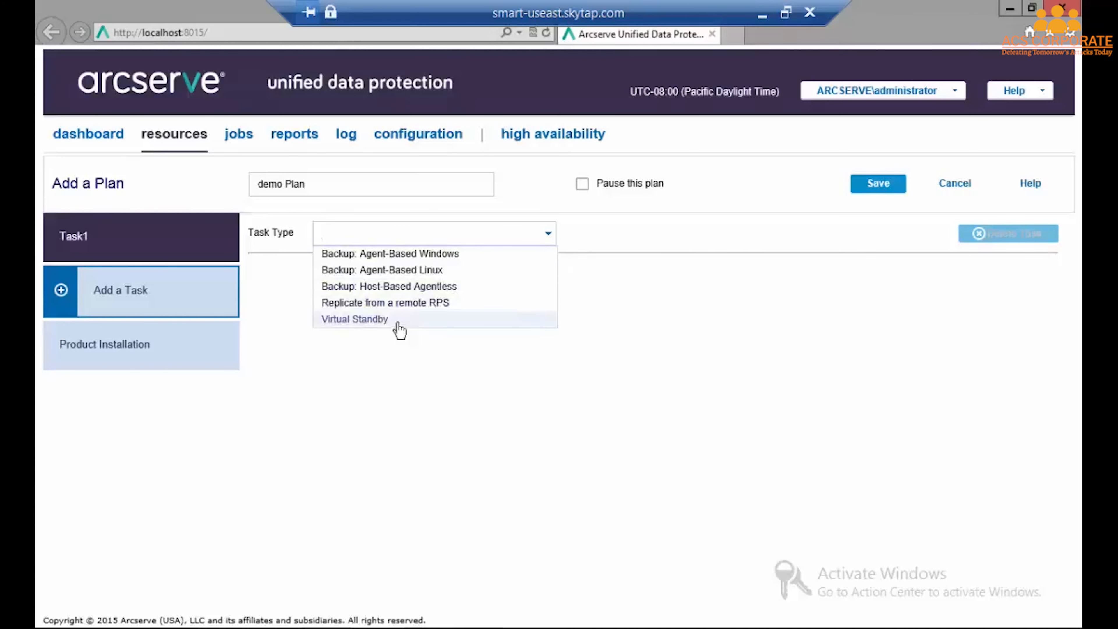
pyautogui.click(407, 254)
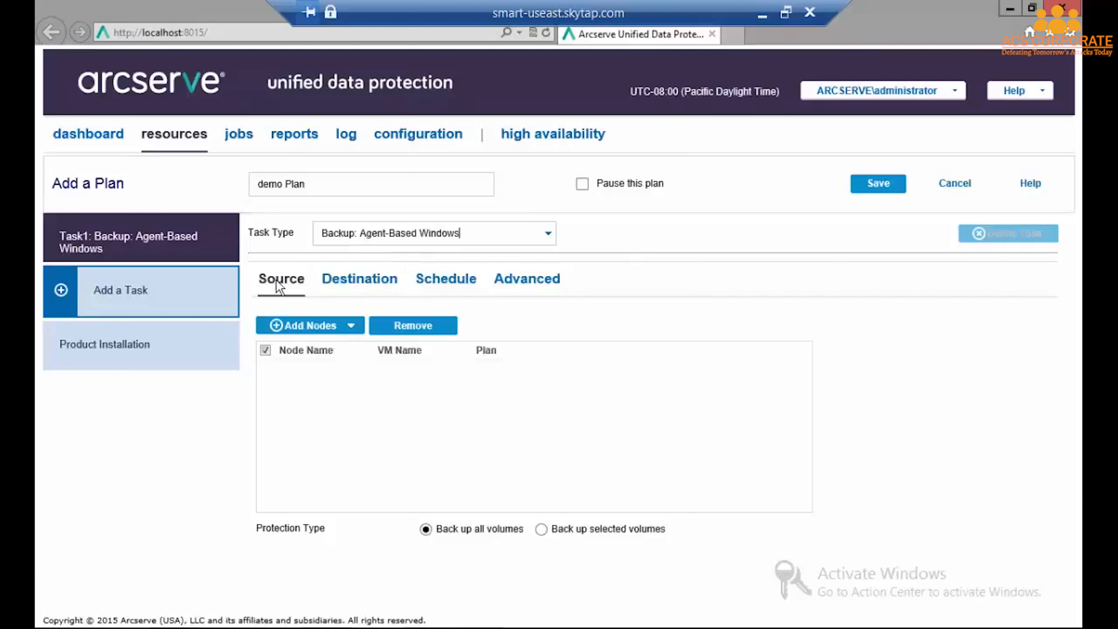
# - Select the MANAGER node as the node to protect in the backup task's source
pyautogui.click(351, 326)
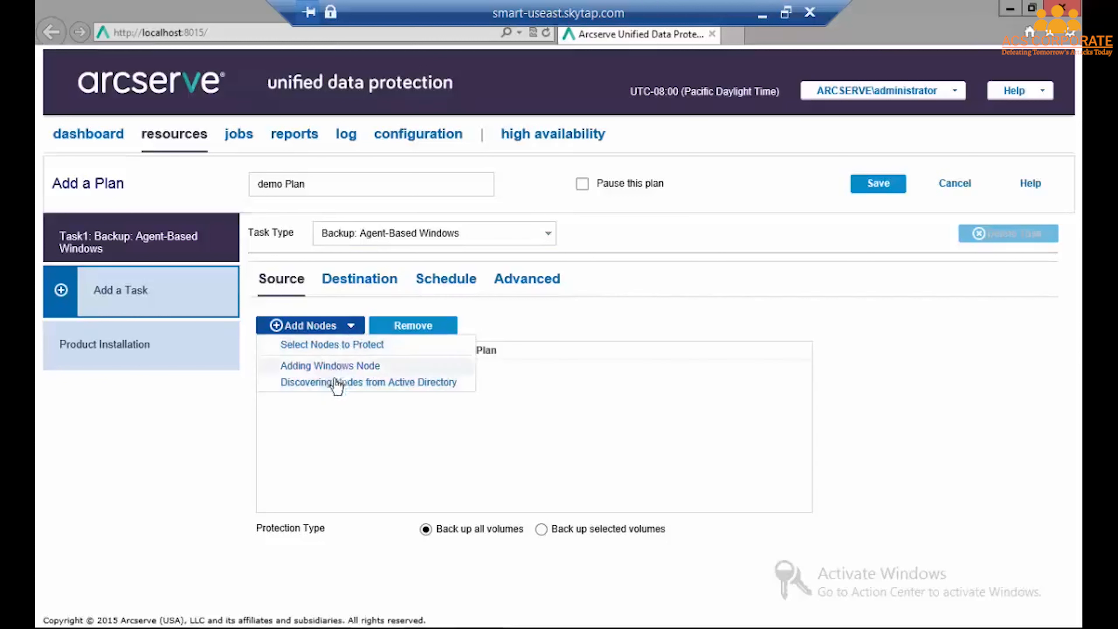
pyautogui.click(346, 345)
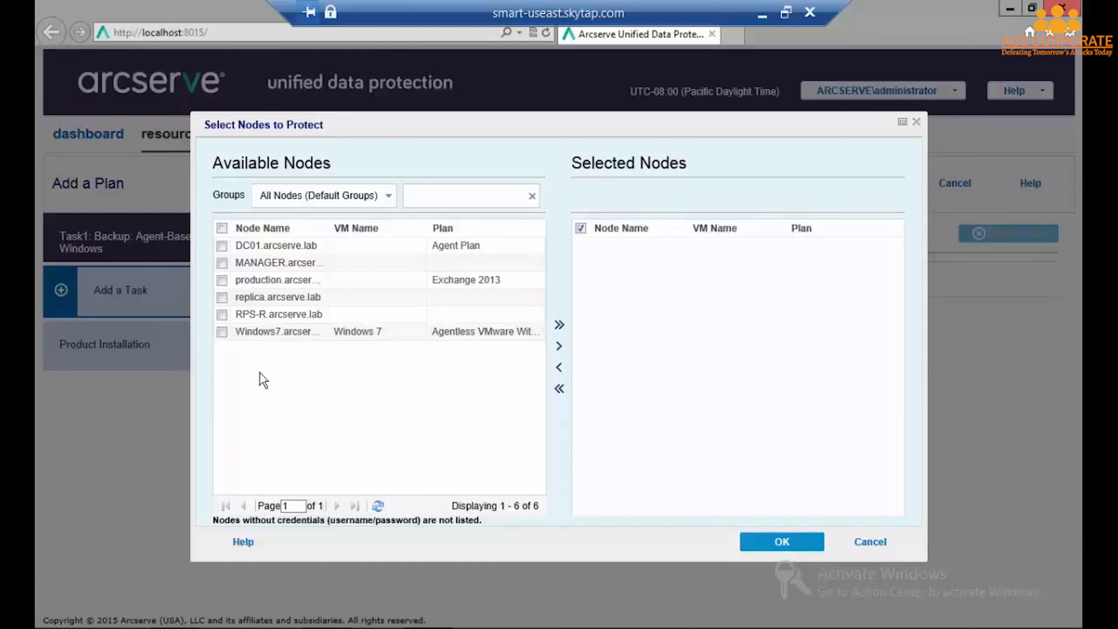
pyautogui.click(222, 264)
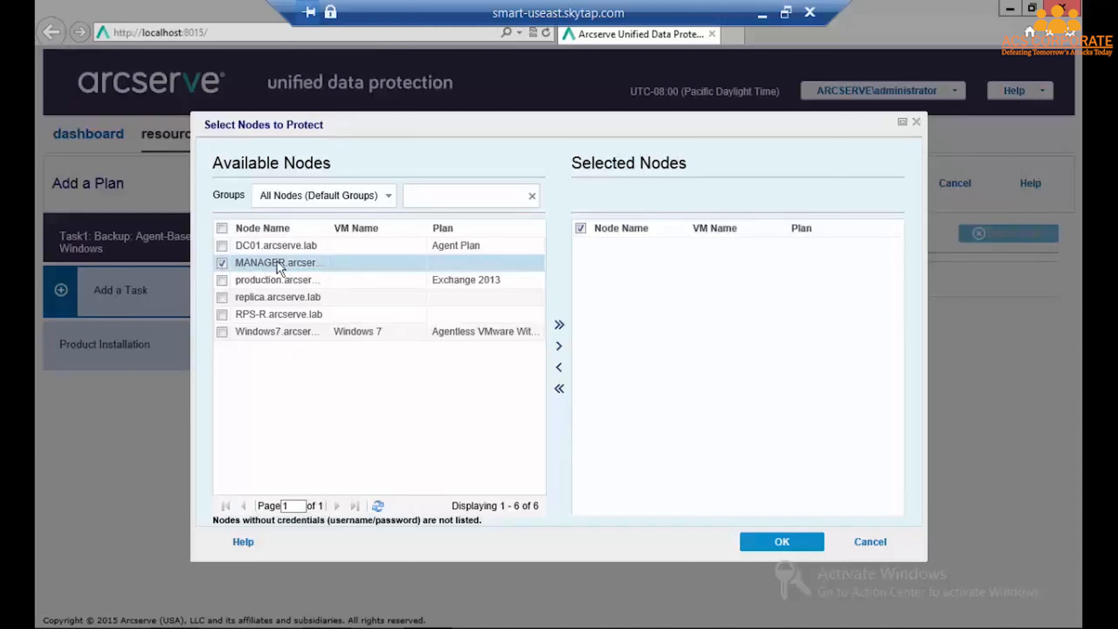
pyautogui.click(559, 347)
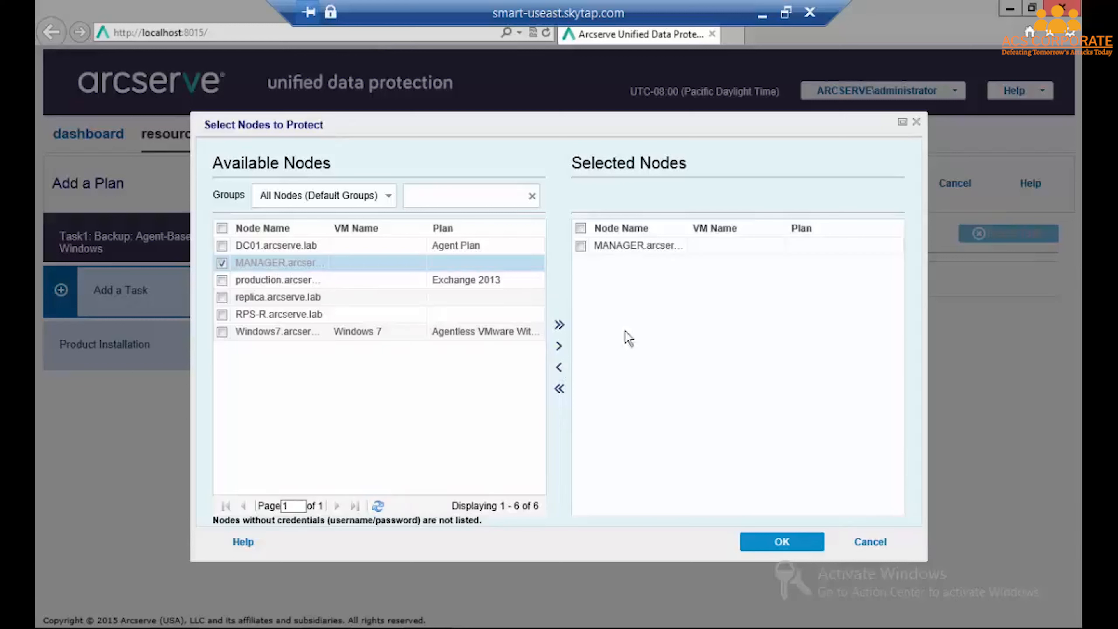
pyautogui.click(786, 545)
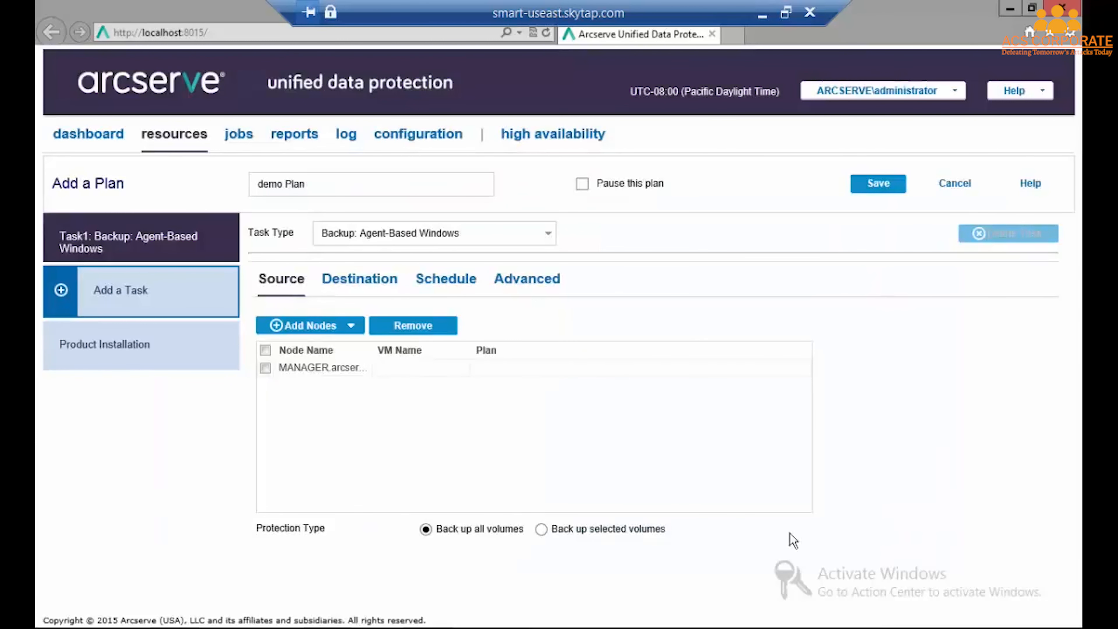
# - In the destination settings, examine the local disk or shared folder options, and return the destination type to Arcserve UDP Recovery Point Server
pyautogui.click(360, 278)
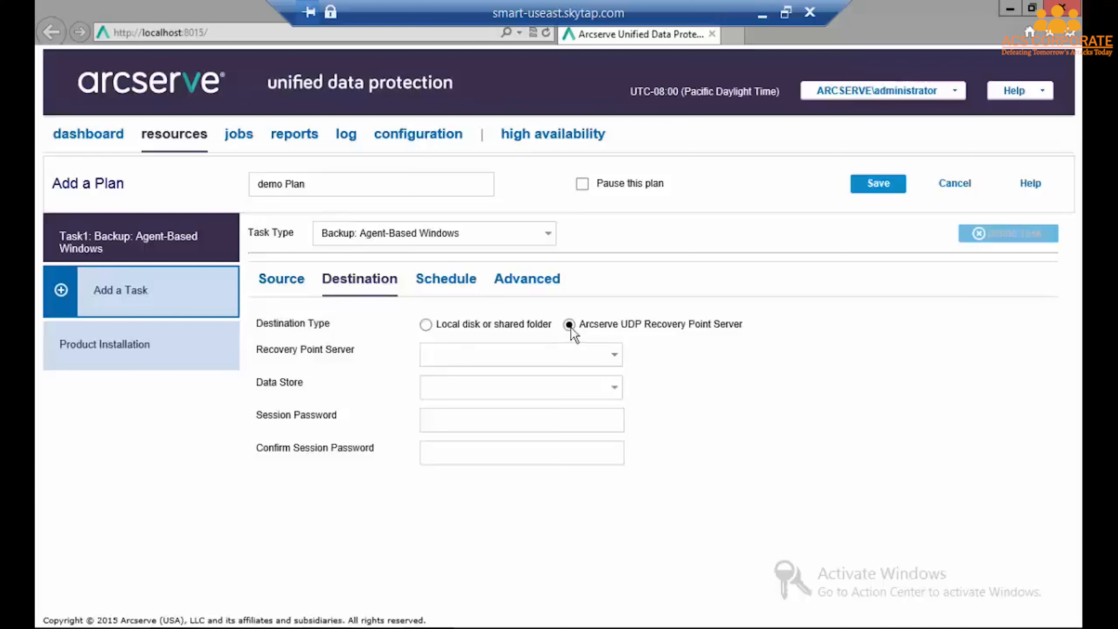
pyautogui.click(426, 325)
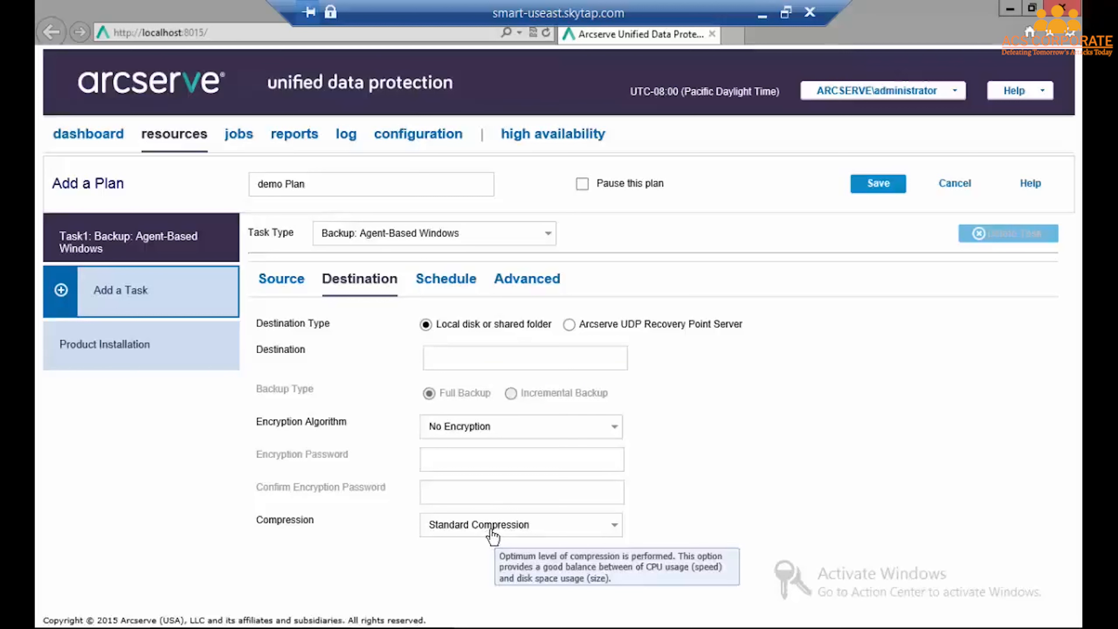
pyautogui.click(569, 324)
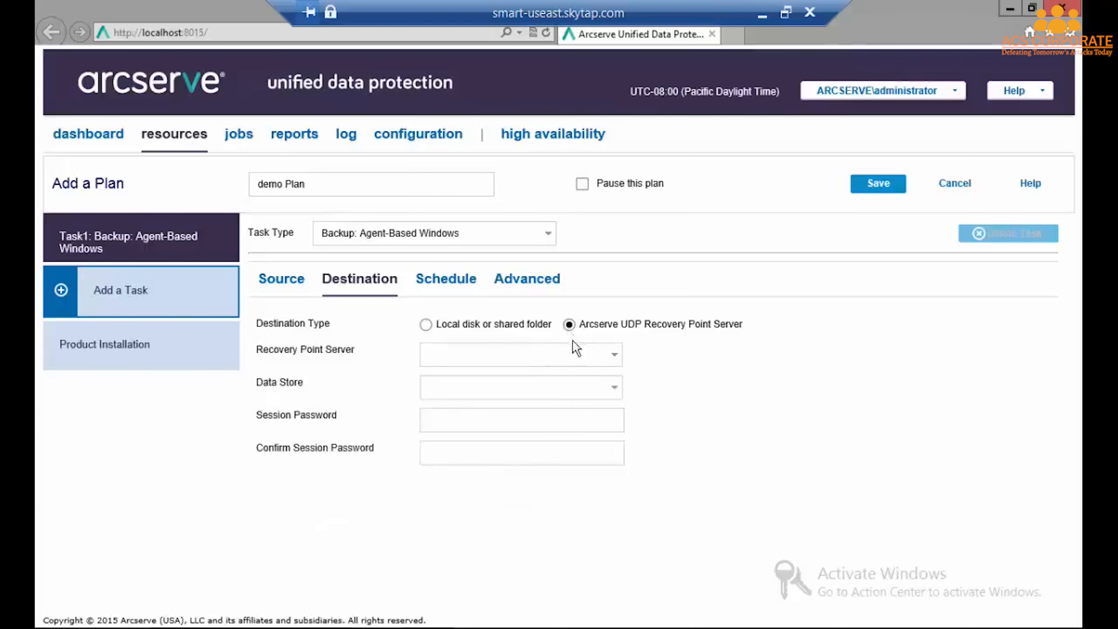
# - Set the destination to recovery point server manager with data store RPS-1, and enter the session password
pyautogui.click(615, 355)
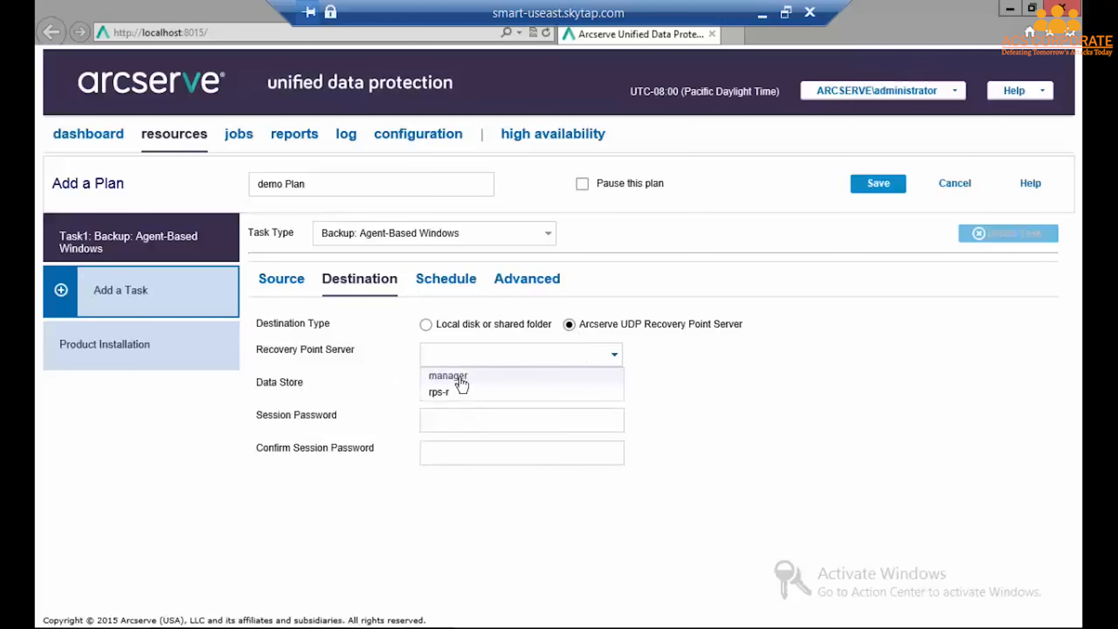
pyautogui.click(463, 376)
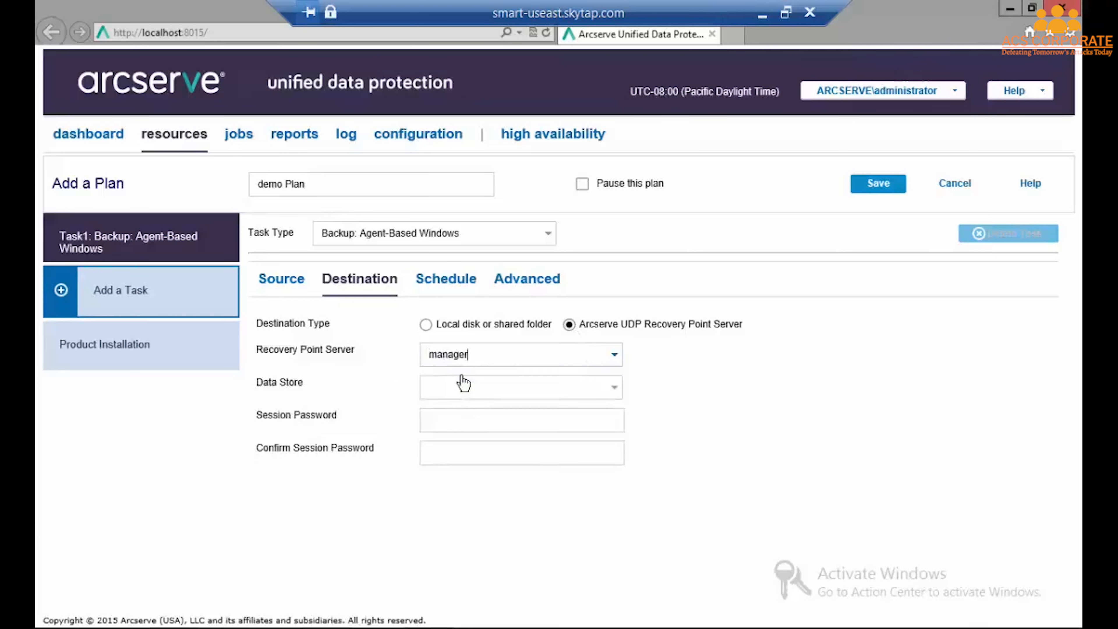
pyautogui.click(615, 389)
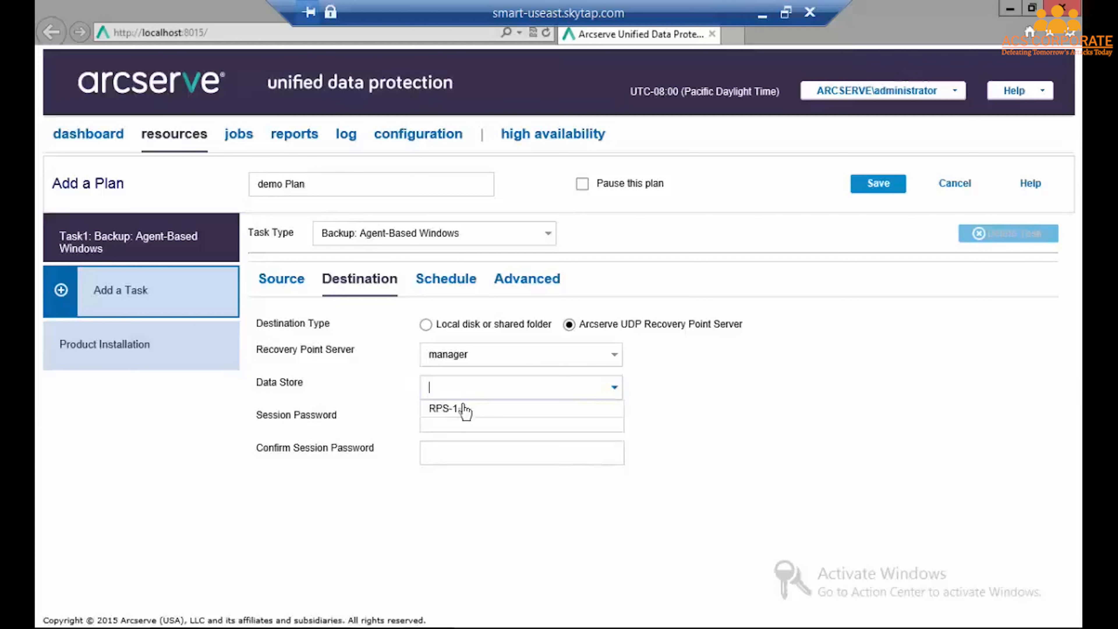
pyautogui.click(462, 406)
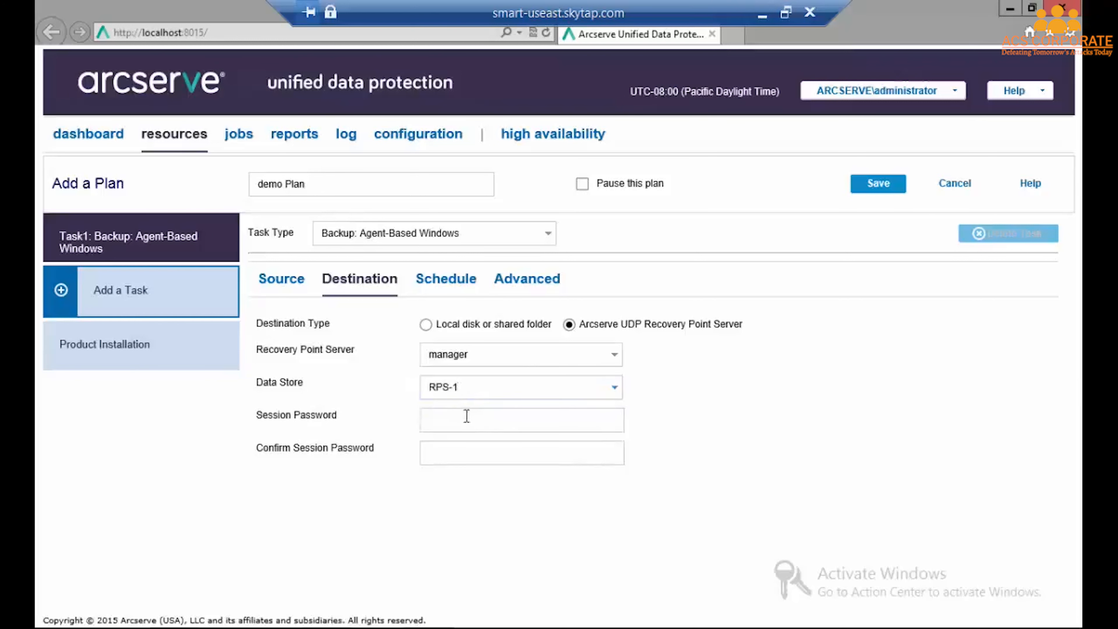
pyautogui.write('aaaaa')
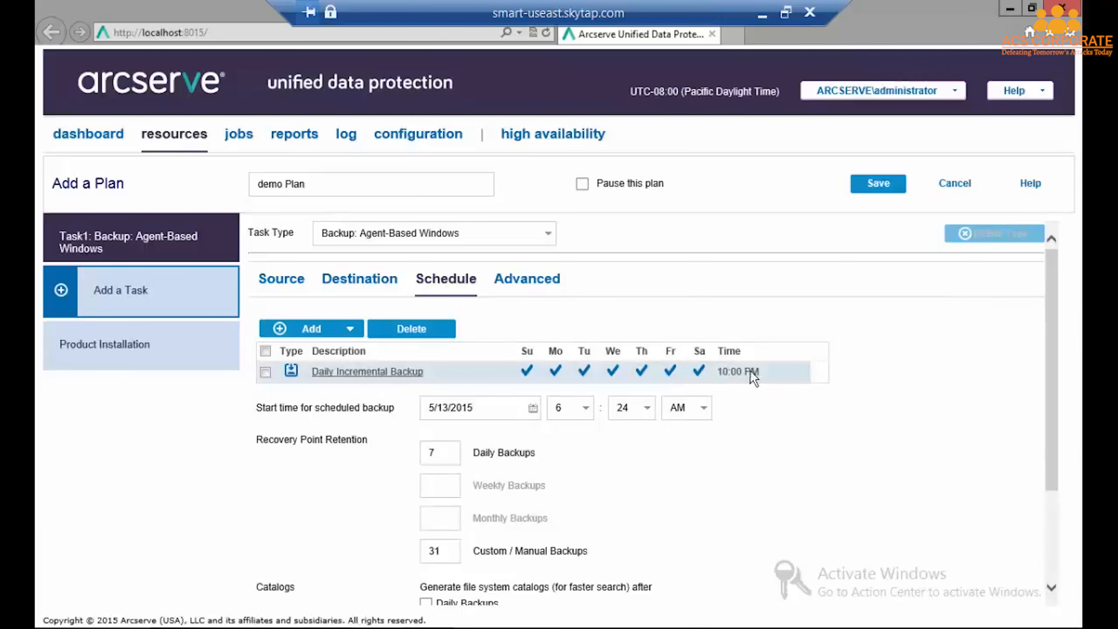
# - In the plan's schedule, open the daily incremental backup for editing and examine its frequency and backup type options
pyautogui.click(390, 376)
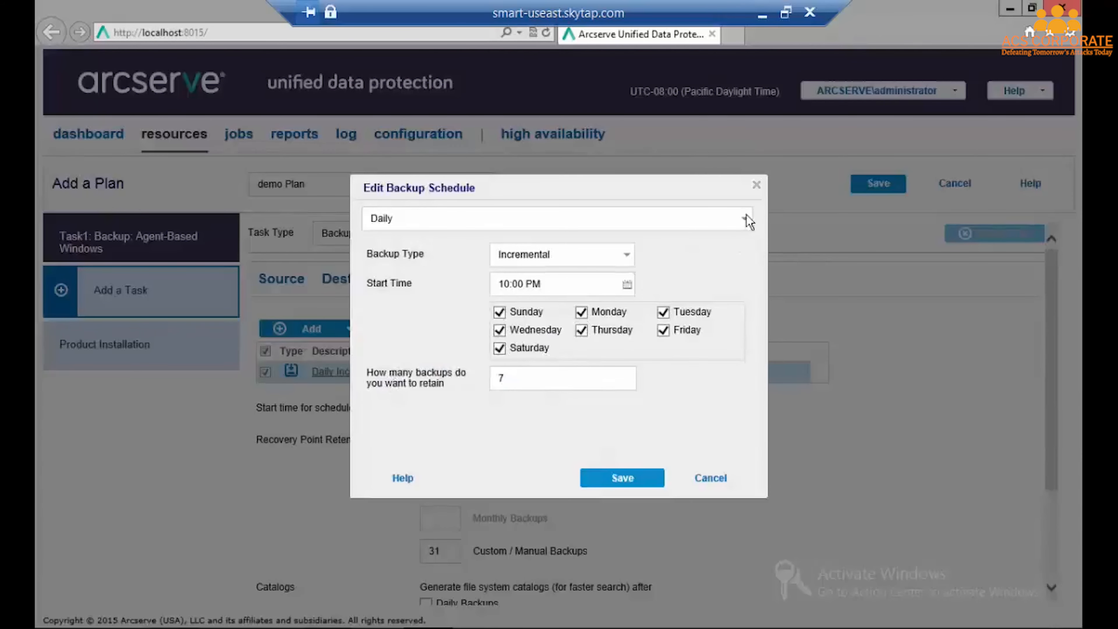
pyautogui.click(747, 222)
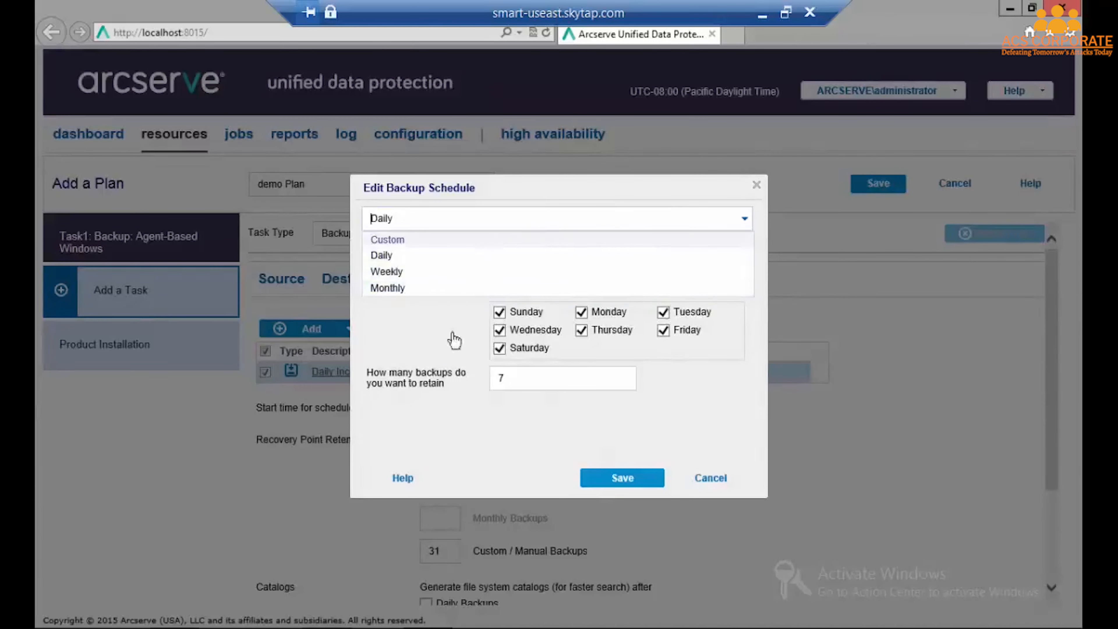
pyautogui.click(726, 381)
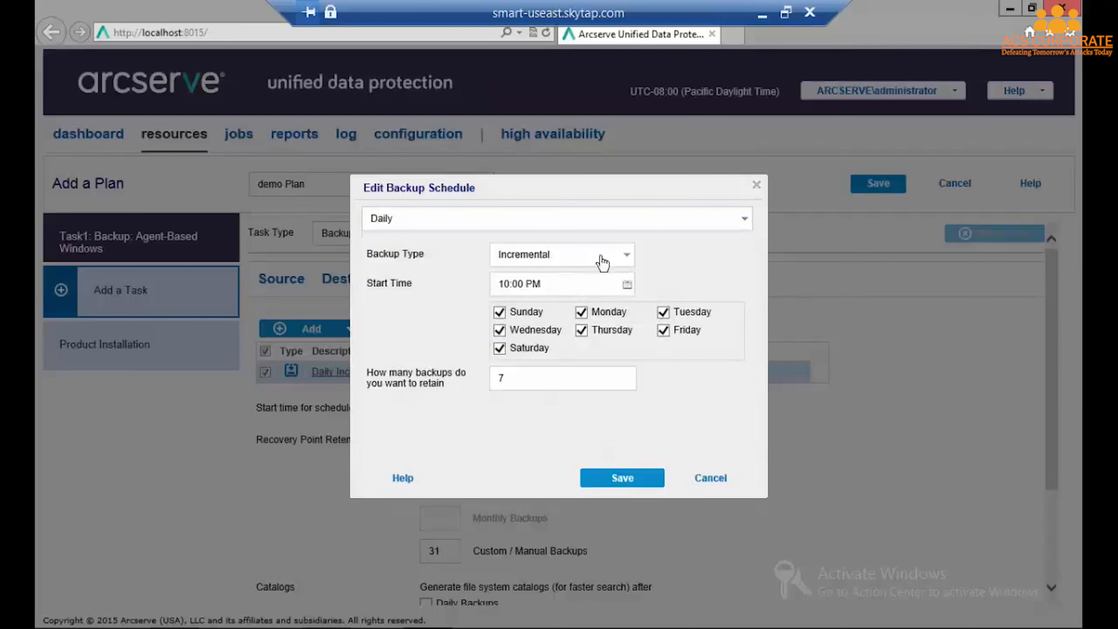
pyautogui.click(625, 257)
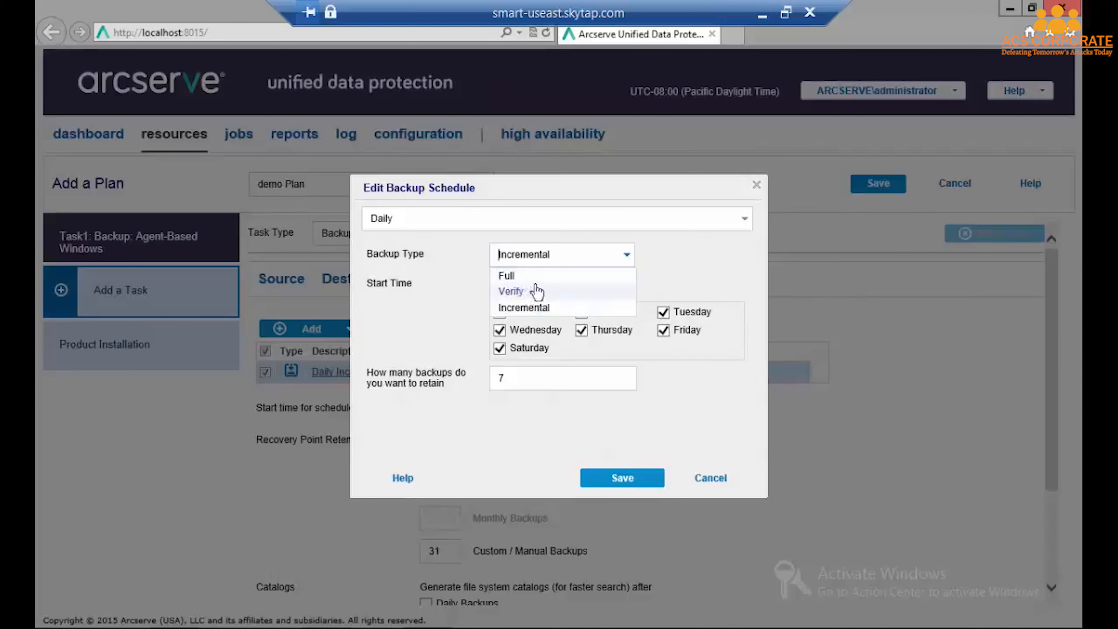
pyautogui.click(405, 331)
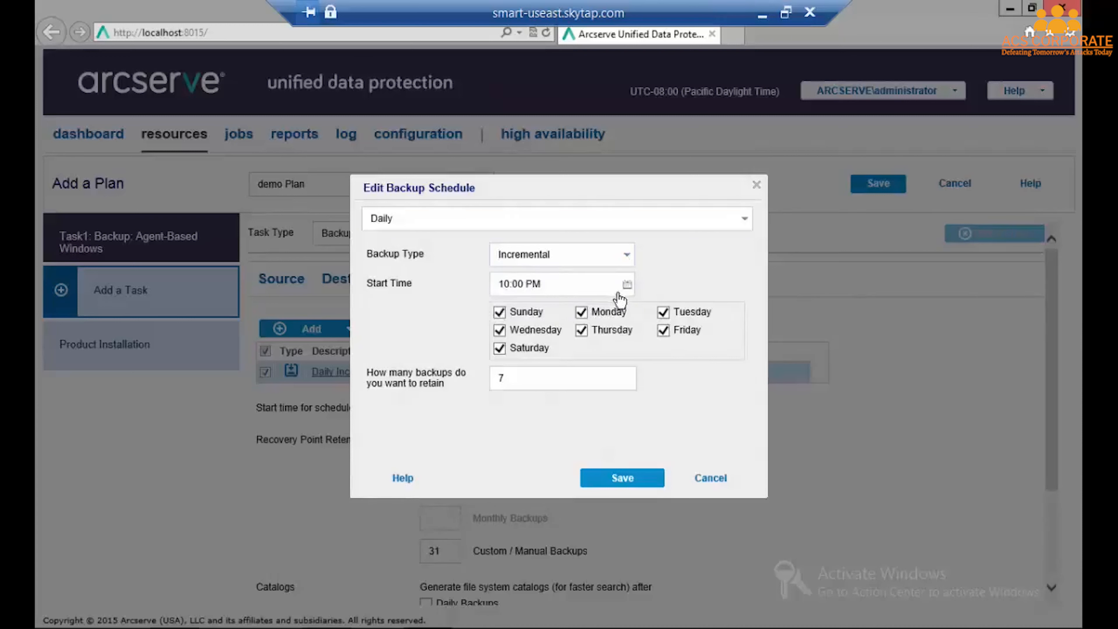
# - Try excluding Sunday and Saturday from the daily backup schedule, and cancel the edit
pyautogui.click(500, 312)
pyautogui.click(499, 348)
pyautogui.click(711, 481)
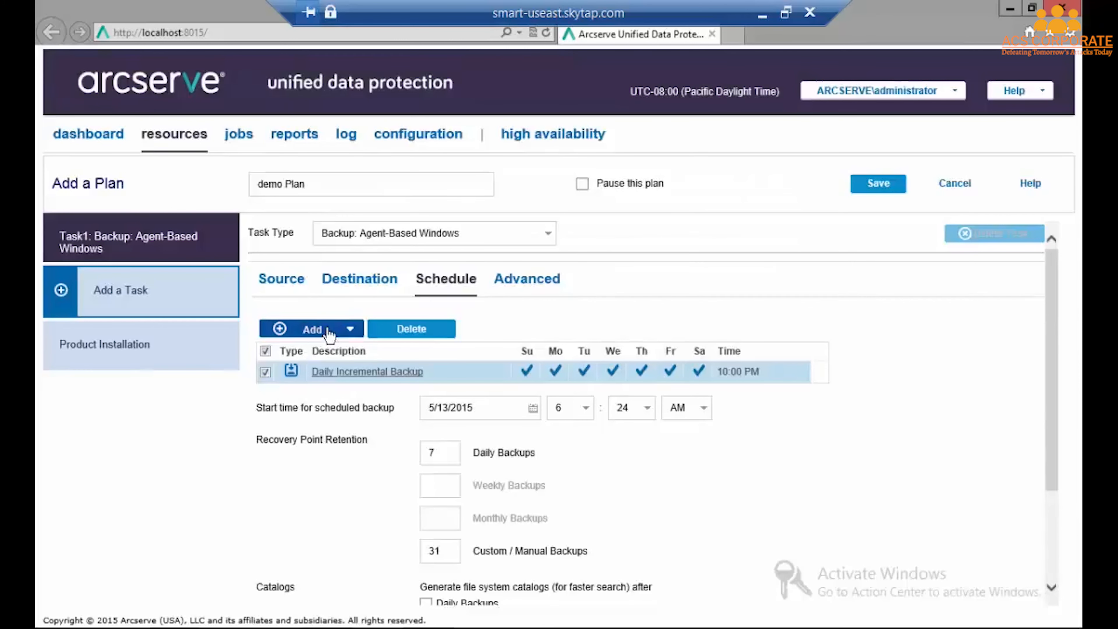
# - Add a custom incremental backup schedule that runs every day from 8:00 AM until 6:00 PM, repeating every 15 minutes
pyautogui.click(325, 335)
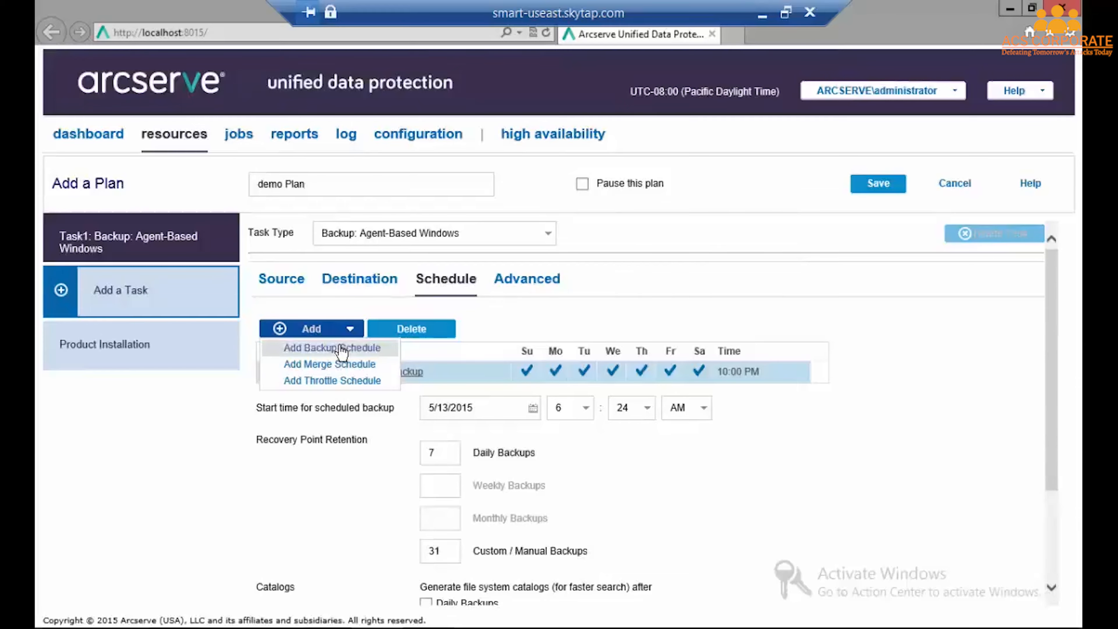
pyautogui.click(339, 348)
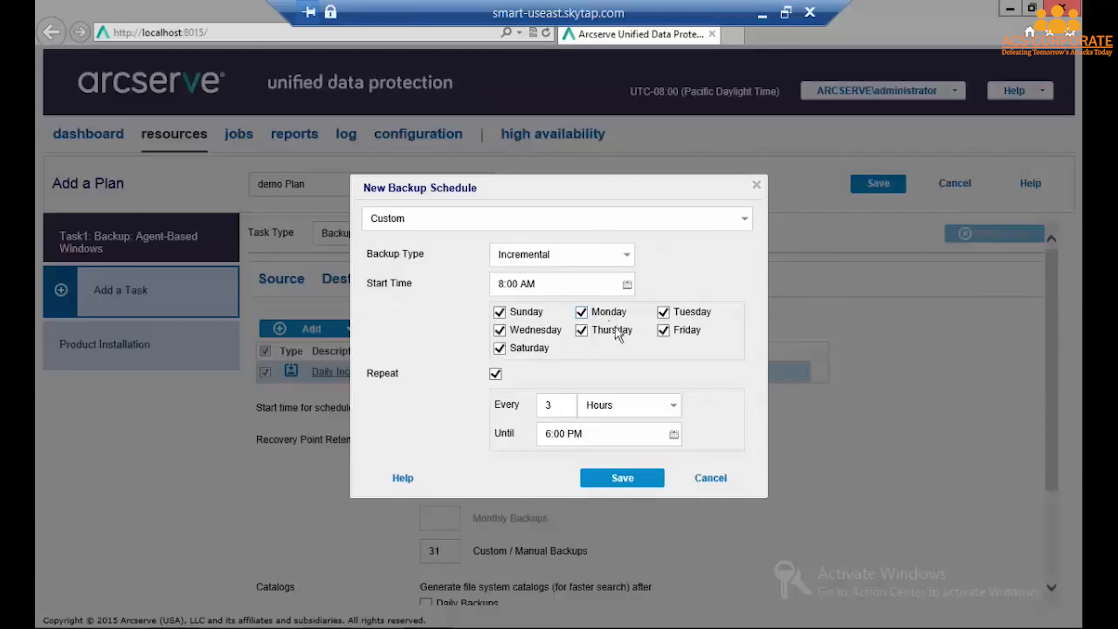
pyautogui.click(672, 406)
pyautogui.click(631, 443)
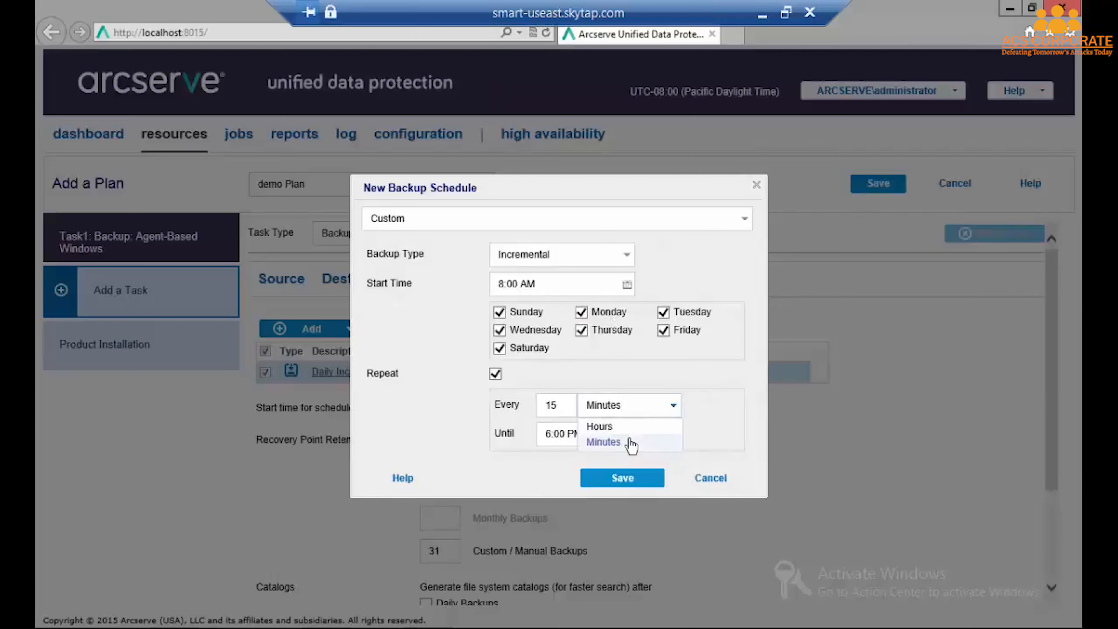
pyautogui.click(568, 408)
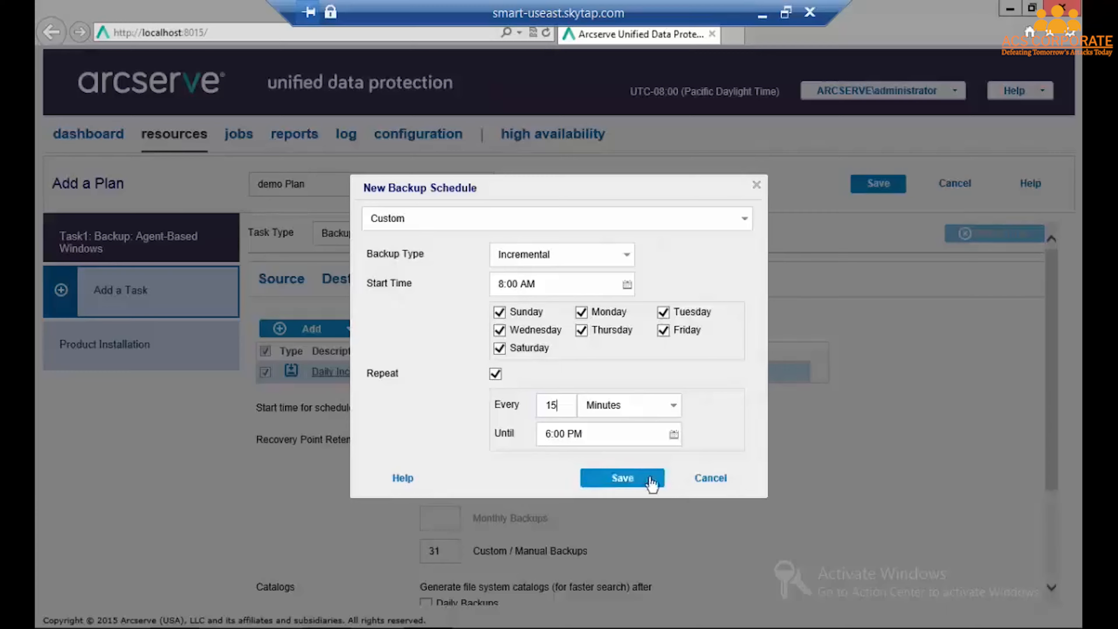
pyautogui.click(621, 479)
# - Add a weekly incremental backup schedule for Friday at 10:00 PM, retaining 5 backups
pyautogui.click(317, 331)
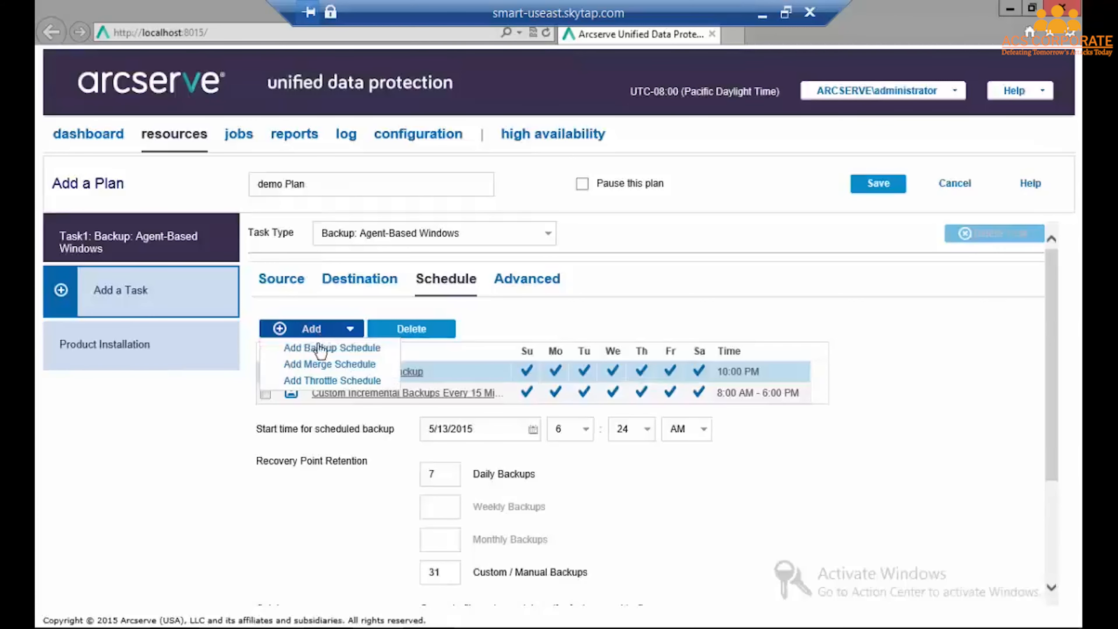
pyautogui.click(317, 347)
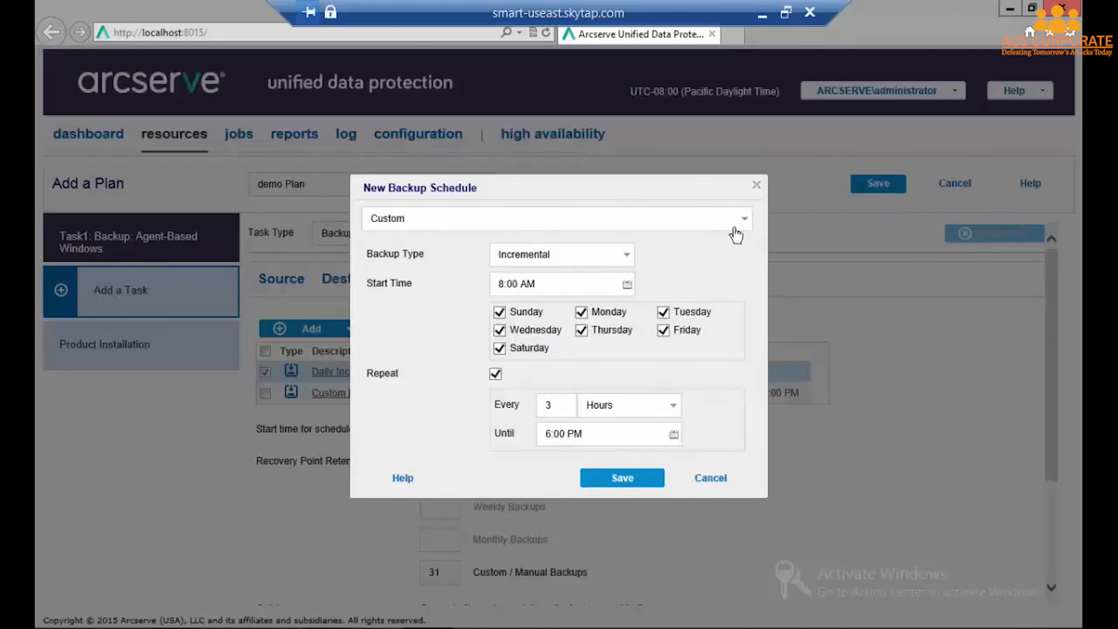
pyautogui.click(750, 229)
pyautogui.click(421, 269)
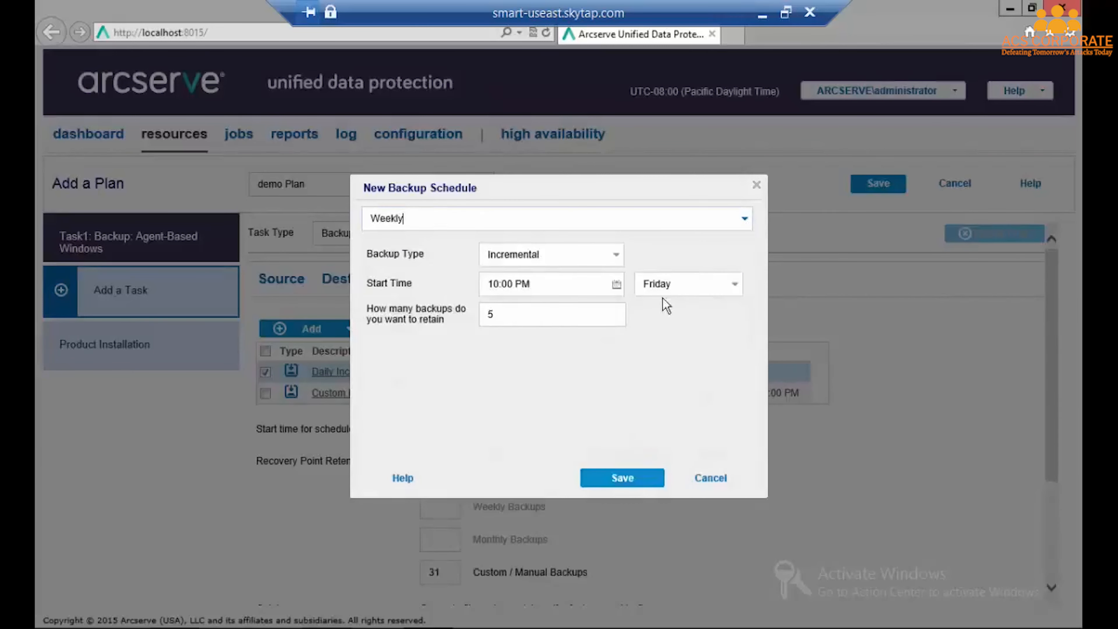
pyautogui.click(734, 285)
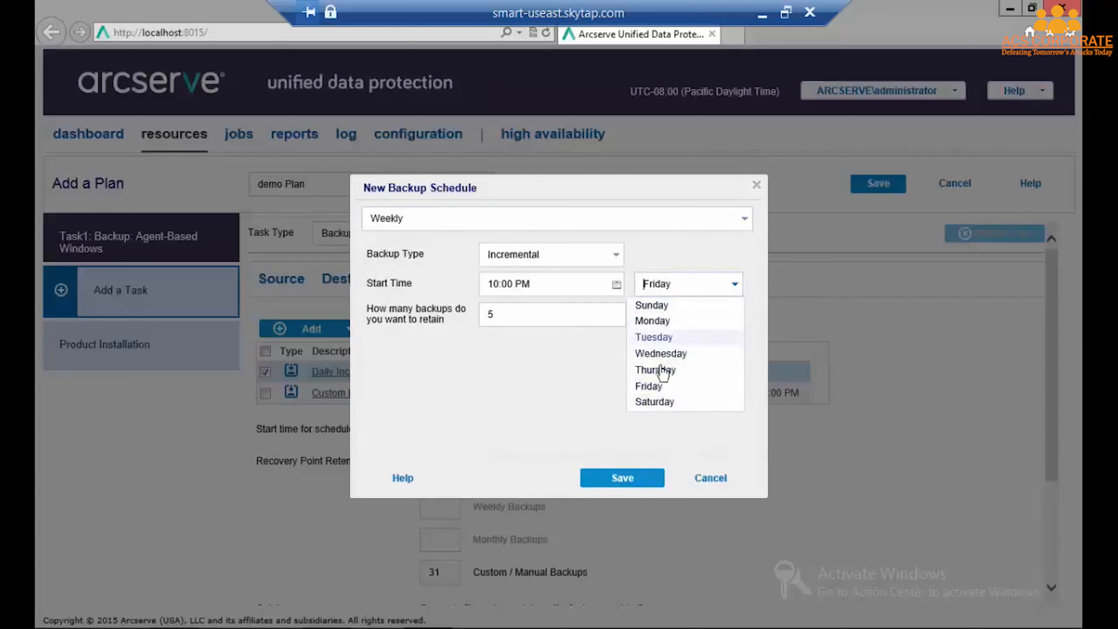
pyautogui.click(661, 391)
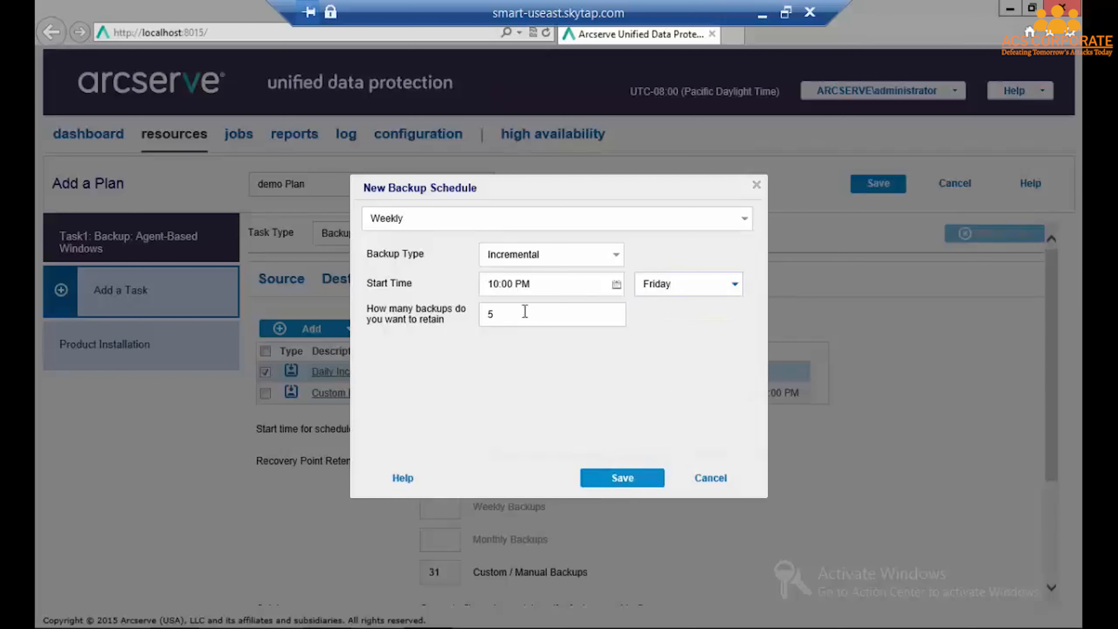
pyautogui.click(620, 475)
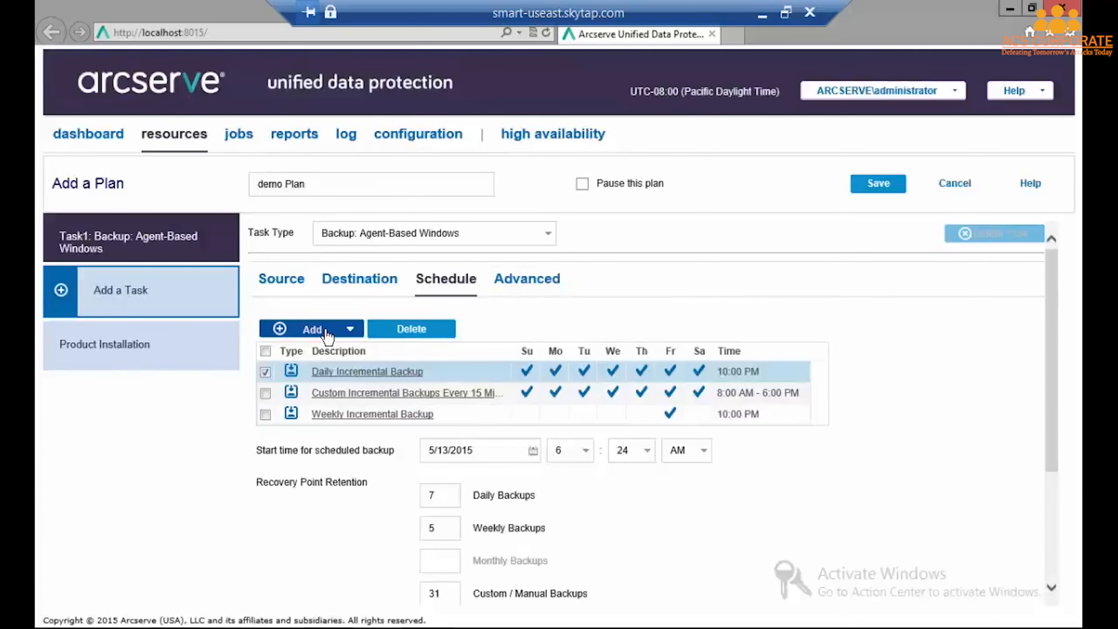
# - Add a monthly incremental backup schedule for 10:00 PM on the last day of the month, retaining 12 backups
pyautogui.click(327, 335)
pyautogui.click(331, 349)
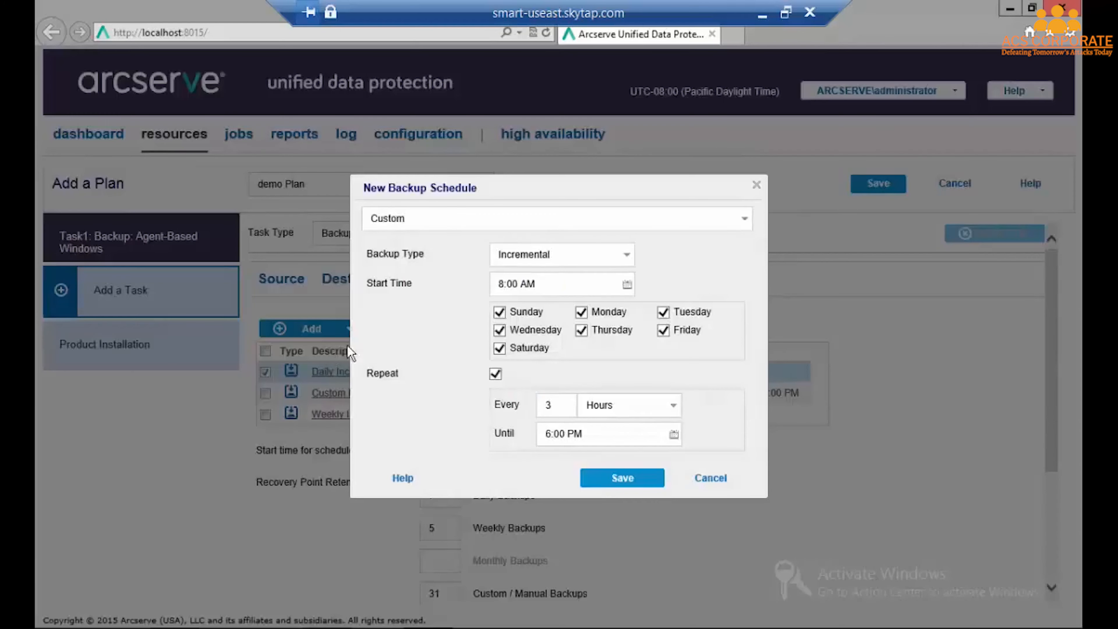
pyautogui.click(743, 225)
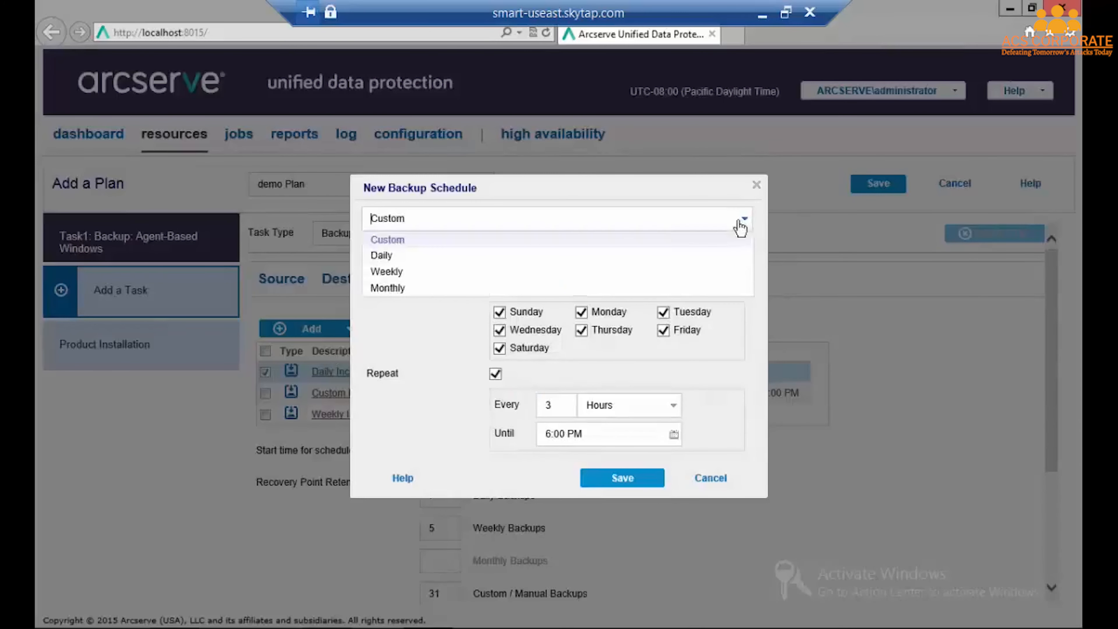
pyautogui.click(402, 290)
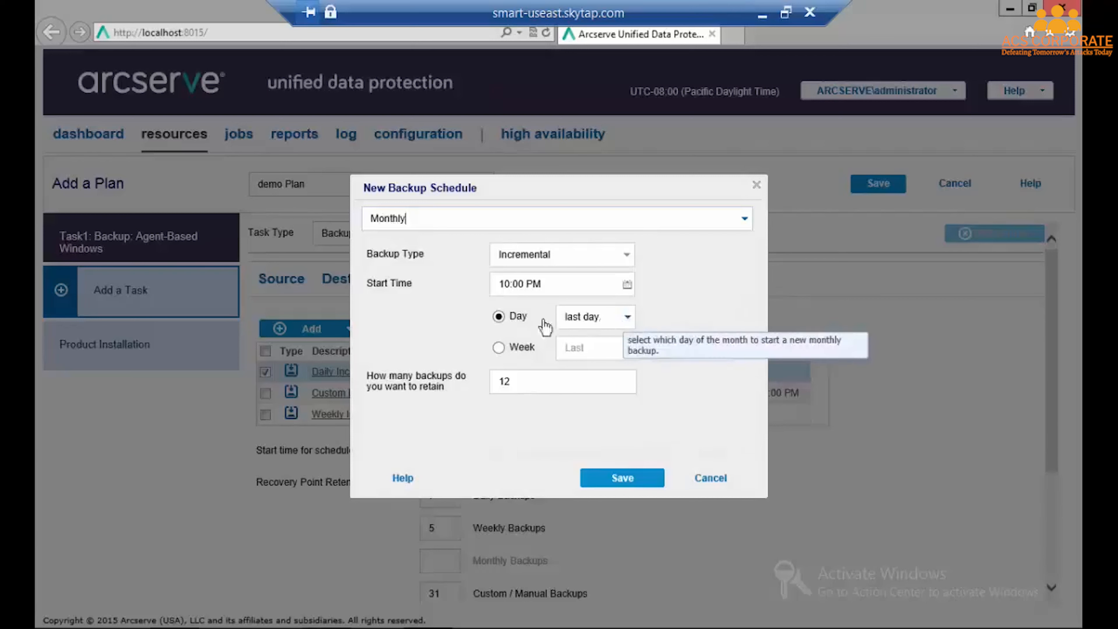
pyautogui.click(619, 479)
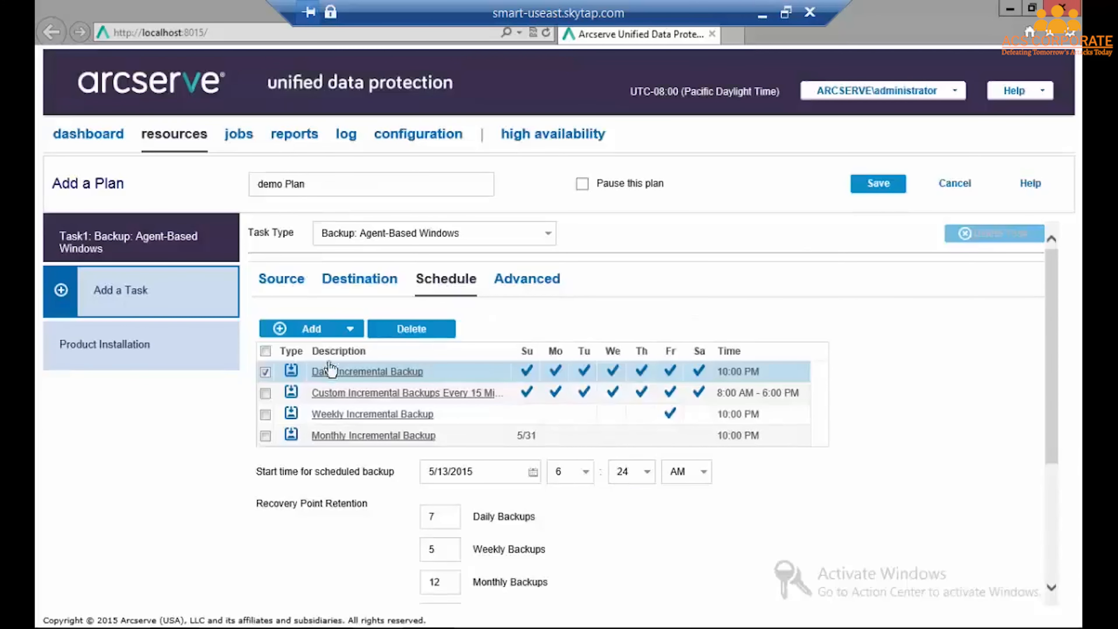
# - Review the forms for adding a merge schedule and a throttle schedule, cancelling each without adding anything
pyautogui.click(350, 328)
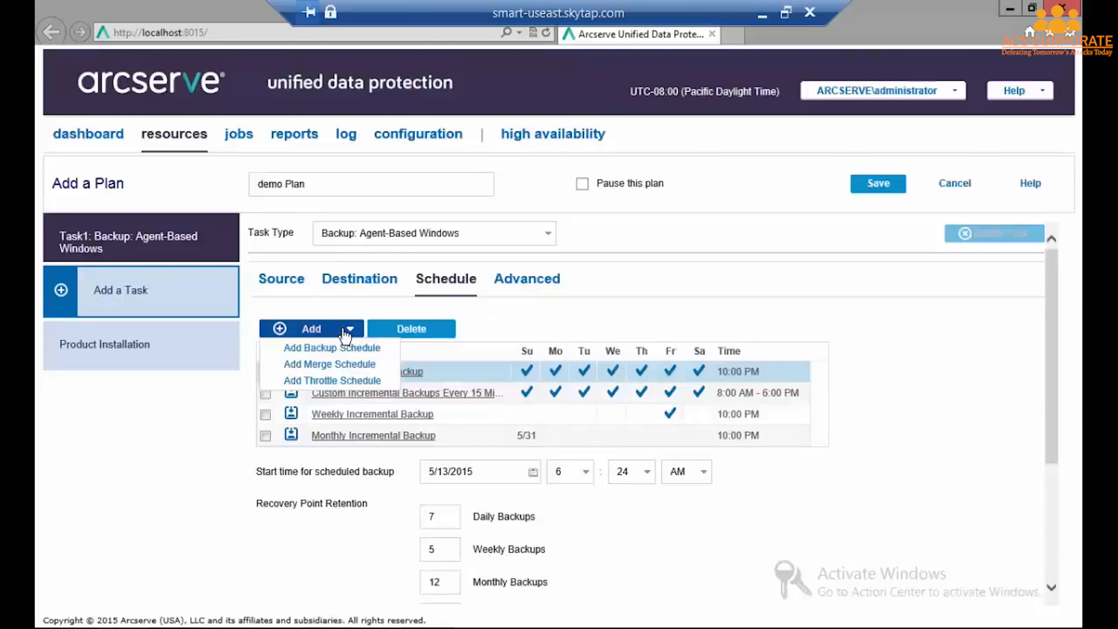
pyautogui.click(330, 364)
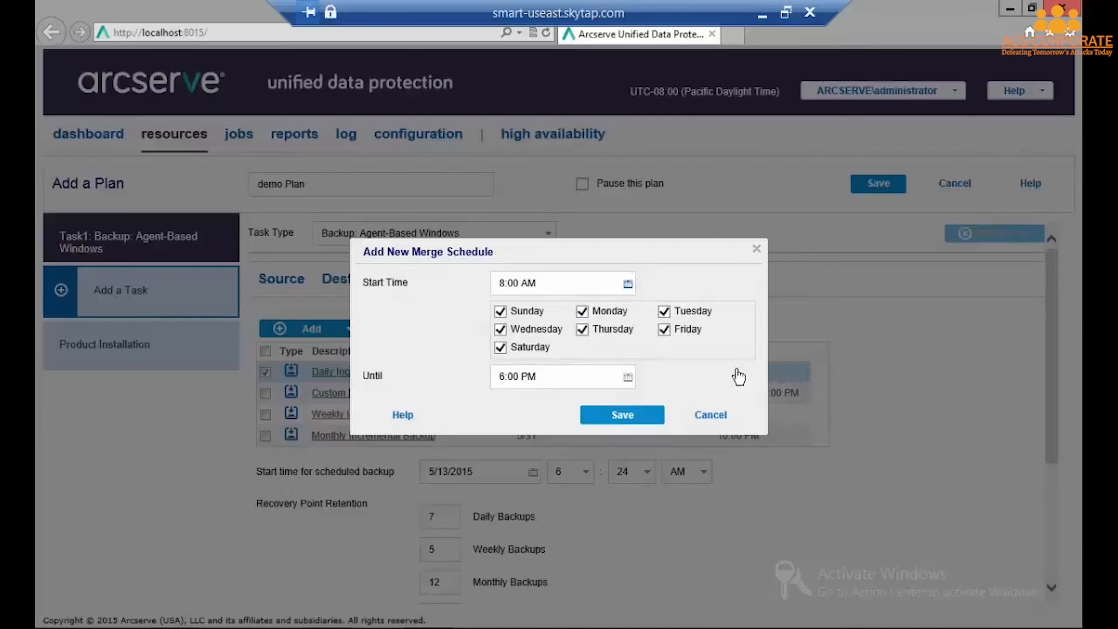
pyautogui.click(728, 416)
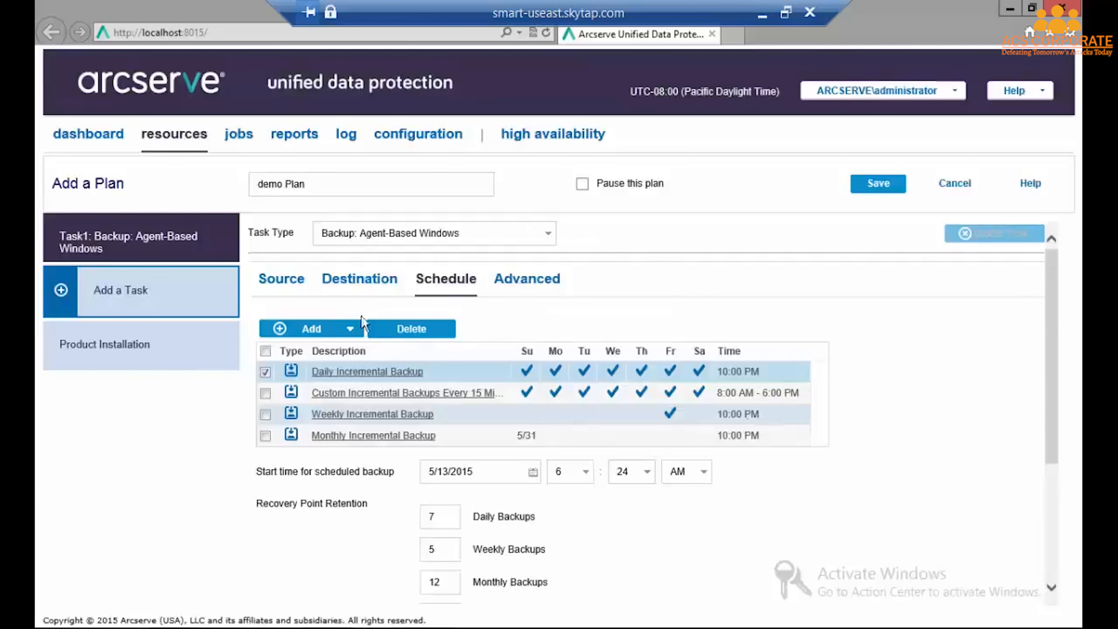
pyautogui.click(326, 328)
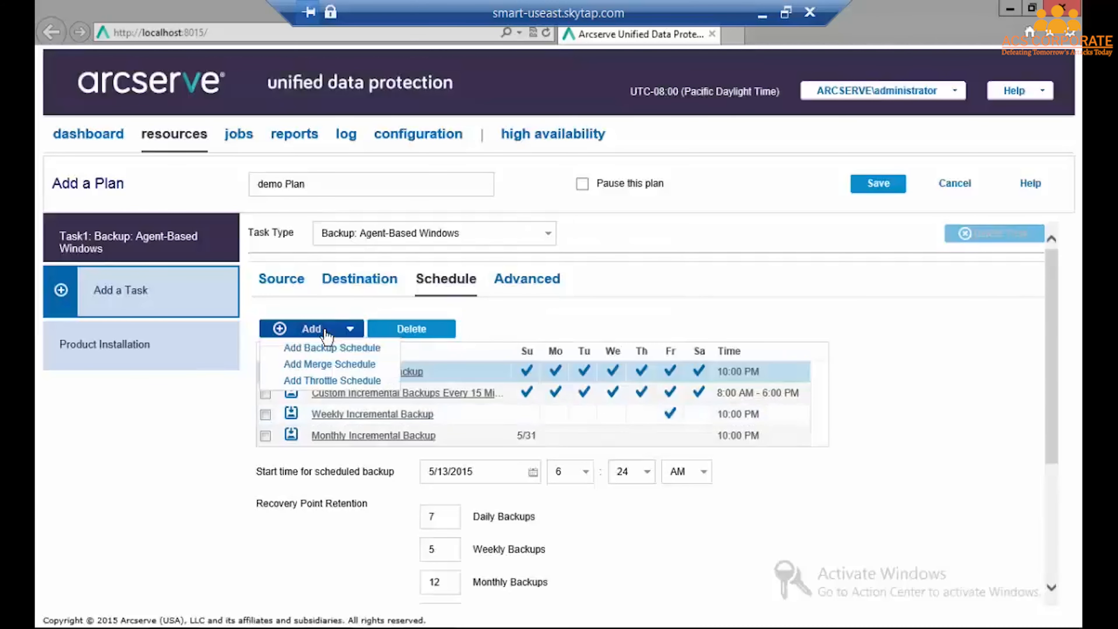
pyautogui.click(331, 381)
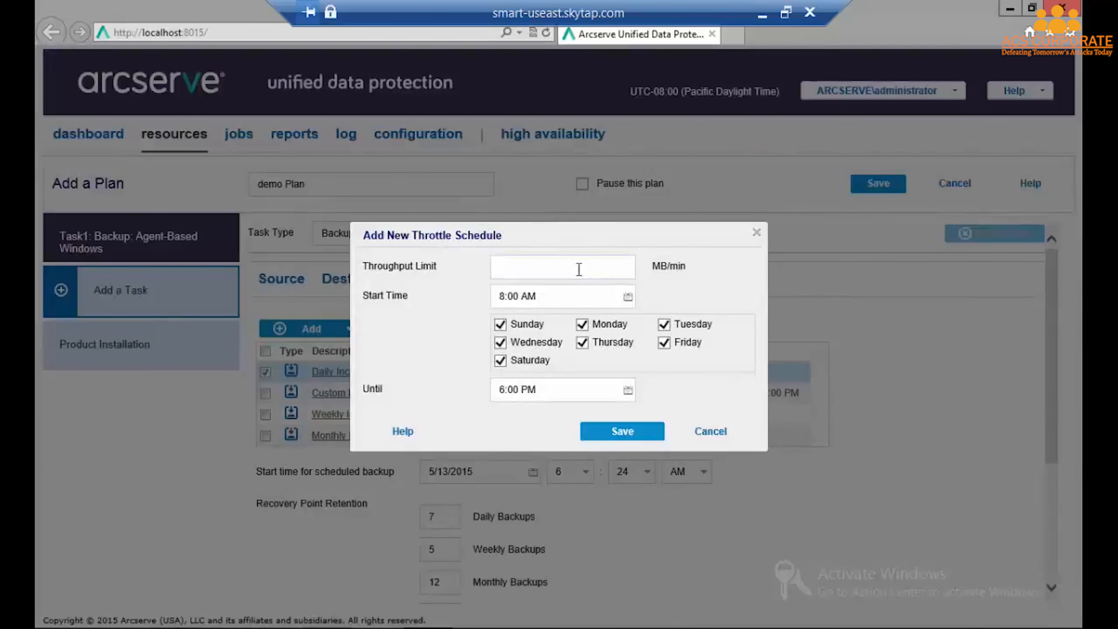
pyautogui.click(706, 432)
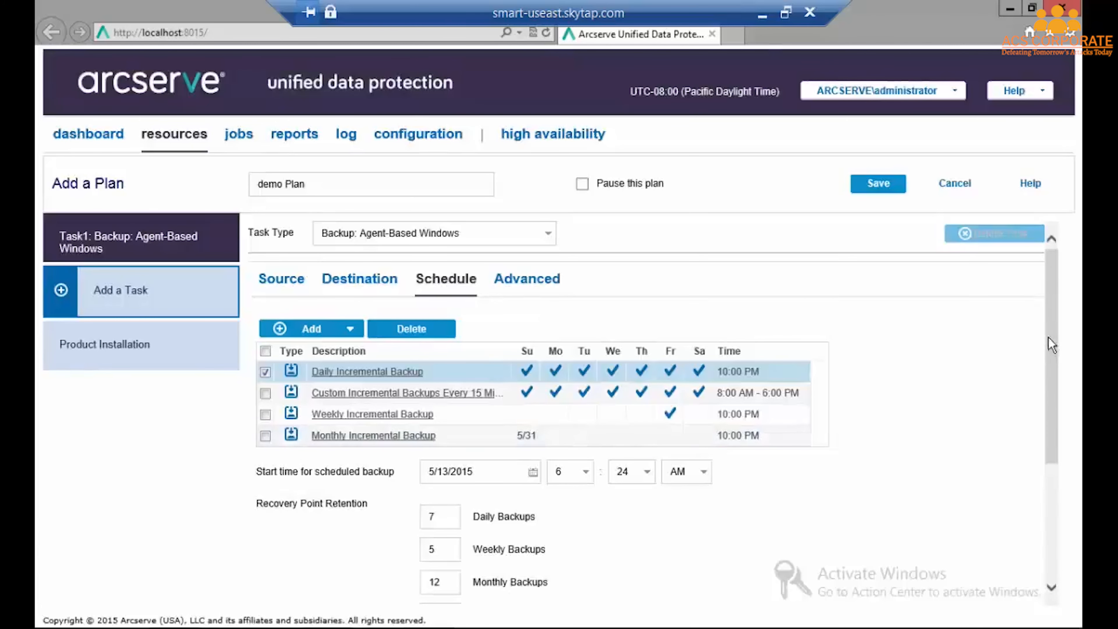
# - Set the recovery point retention for custom/manual backups to 1 and review the catalog generation options
pyautogui.moveTo(1051, 344); pyautogui.dragTo(1035, 411)
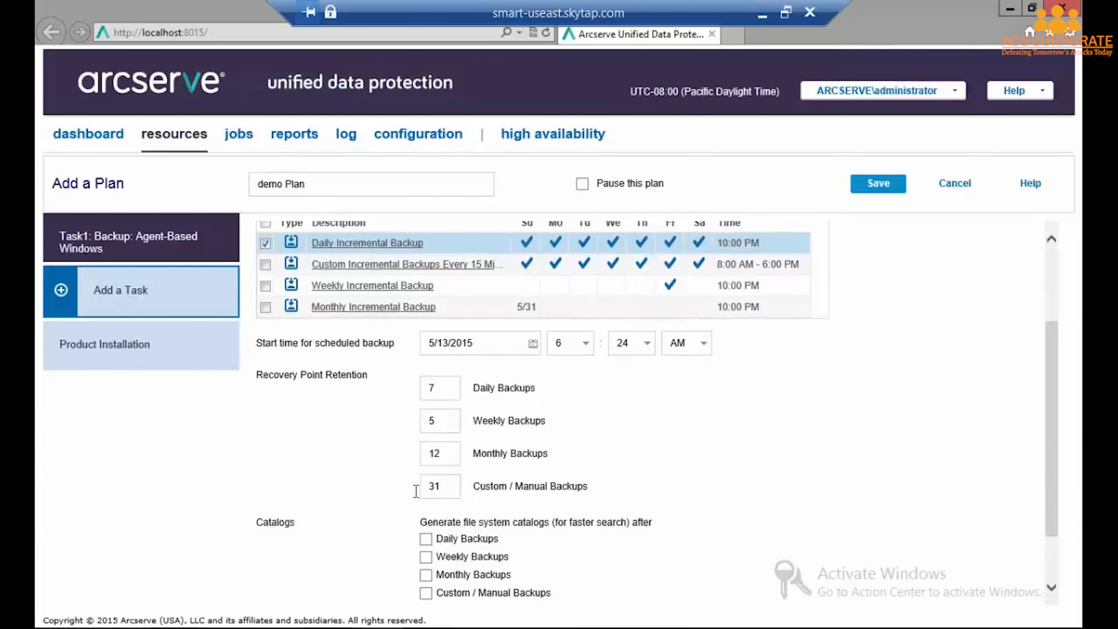
pyautogui.moveTo(449, 487); pyautogui.dragTo(416, 490)
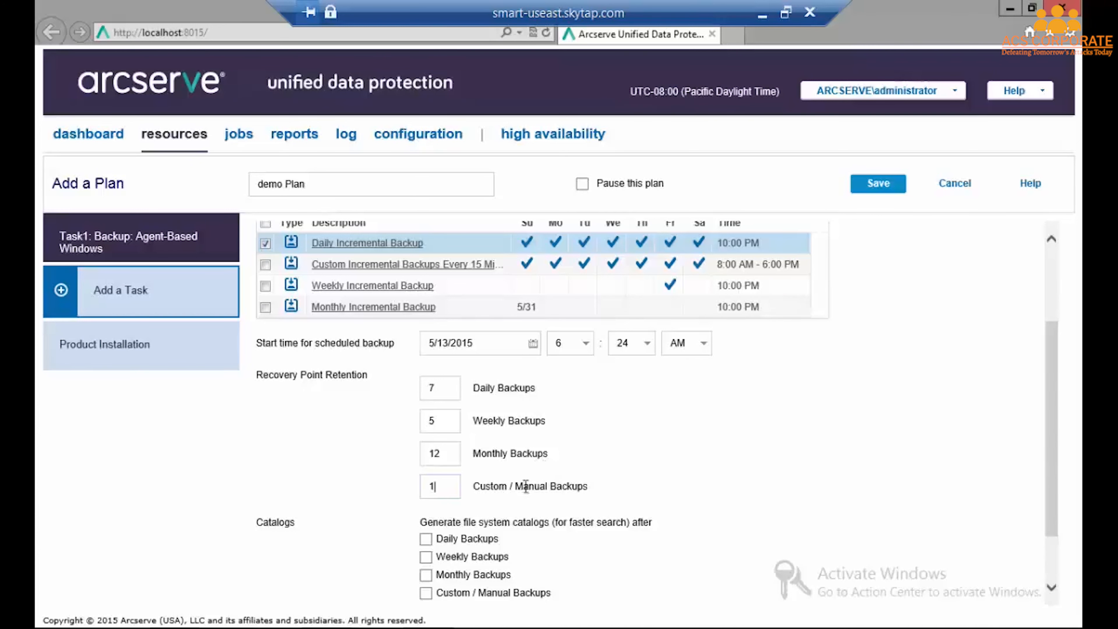
pyautogui.moveTo(1054, 382); pyautogui.dragTo(539, 443)
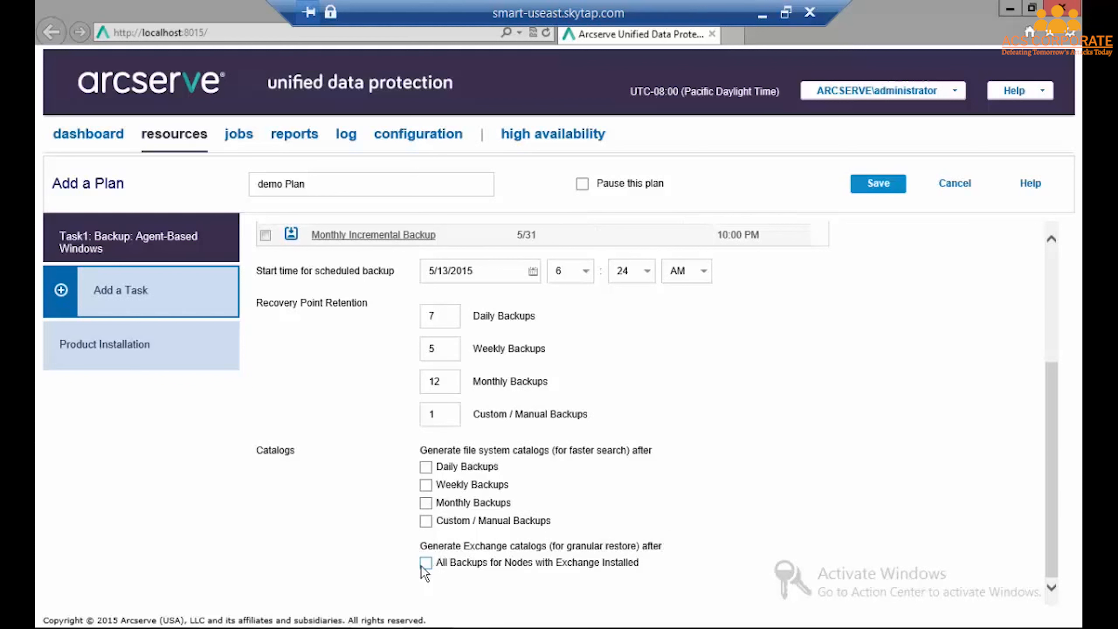
pyautogui.moveTo(433, 569)
# - Try enabling SQL Server and Exchange Server log truncation in the backup task's advanced settings, and clear both options
pyautogui.moveTo(1051, 488); pyautogui.dragTo(1053, 471)
pyautogui.click(517, 291)
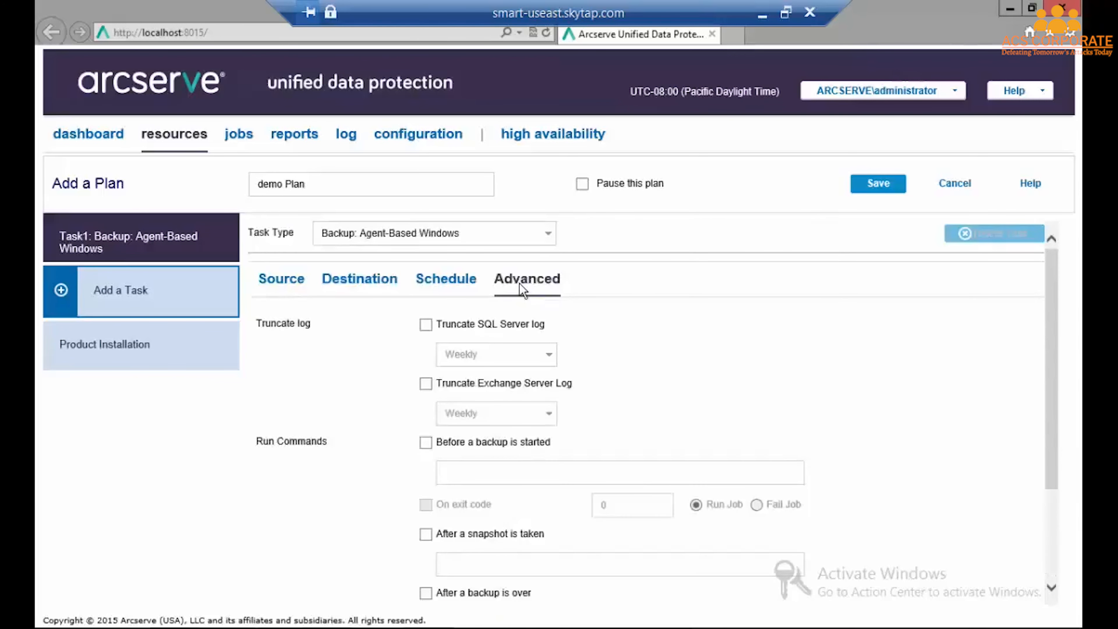
pyautogui.click(426, 326)
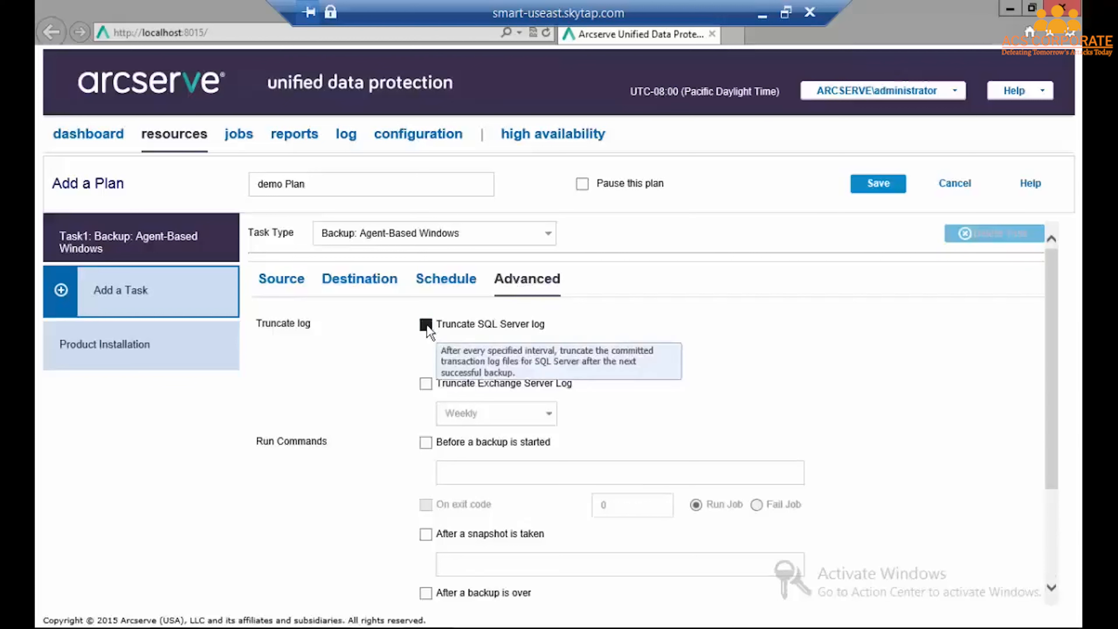
pyautogui.click(426, 384)
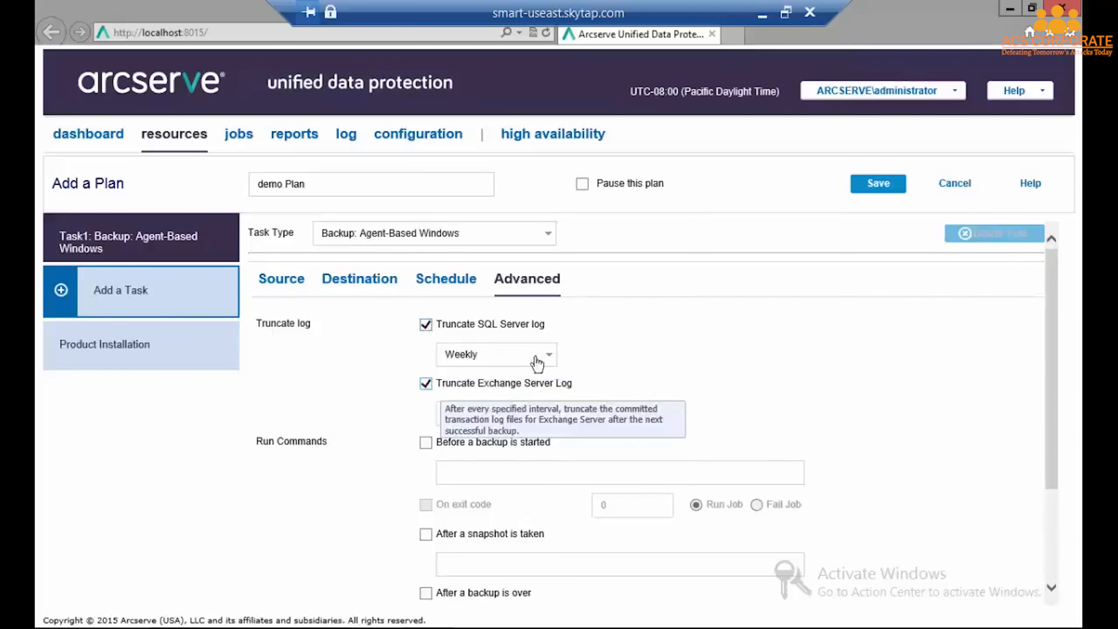
pyautogui.click(548, 355)
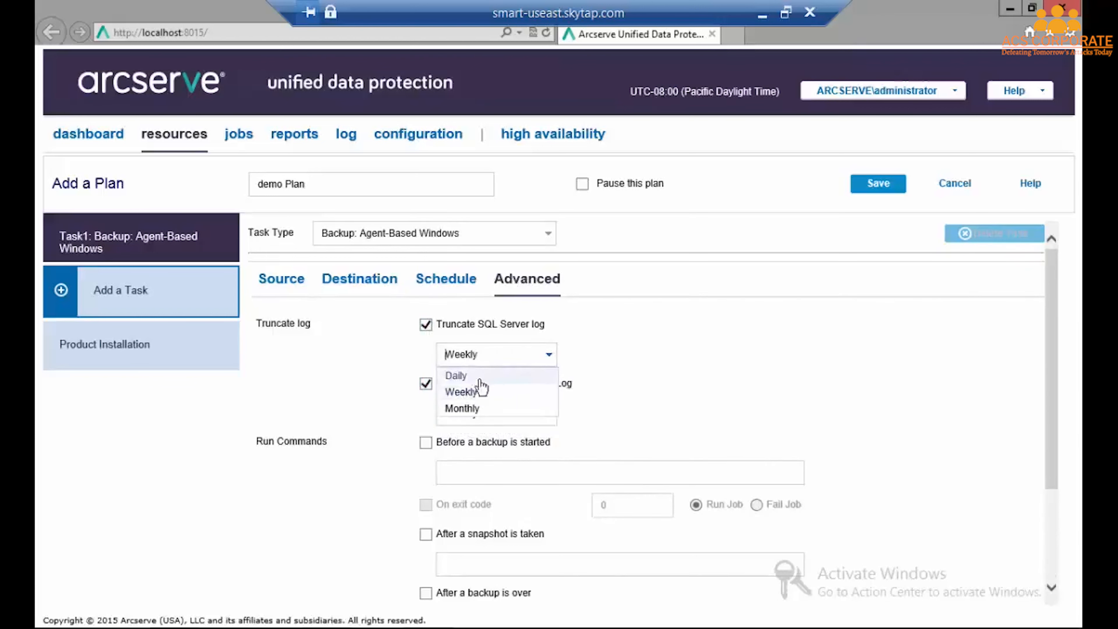
pyautogui.click(426, 325)
pyautogui.click(426, 383)
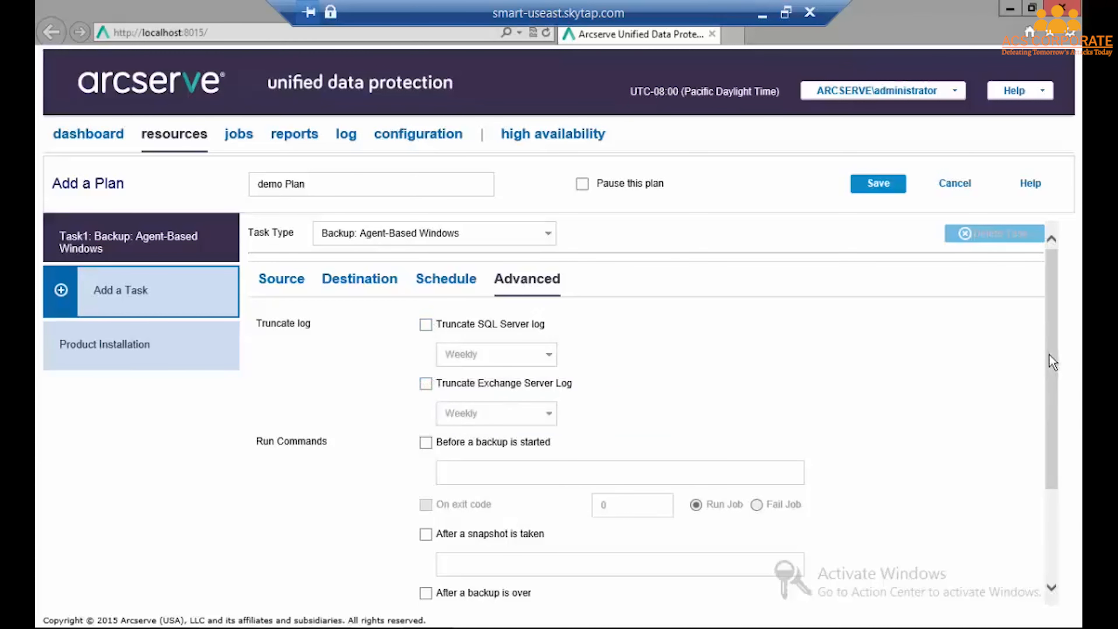
# - Review the run command options for the backup task and enable email alerts
pyautogui.moveTo(1049, 355); pyautogui.dragTo(1051, 420)
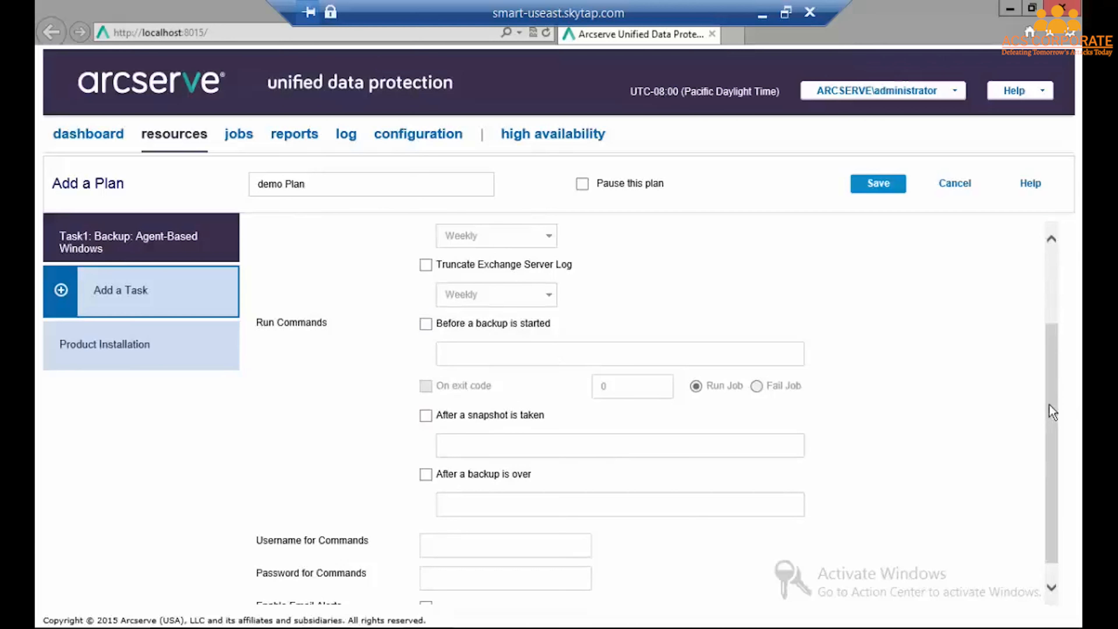
pyautogui.moveTo(1049, 404); pyautogui.dragTo(1055, 435)
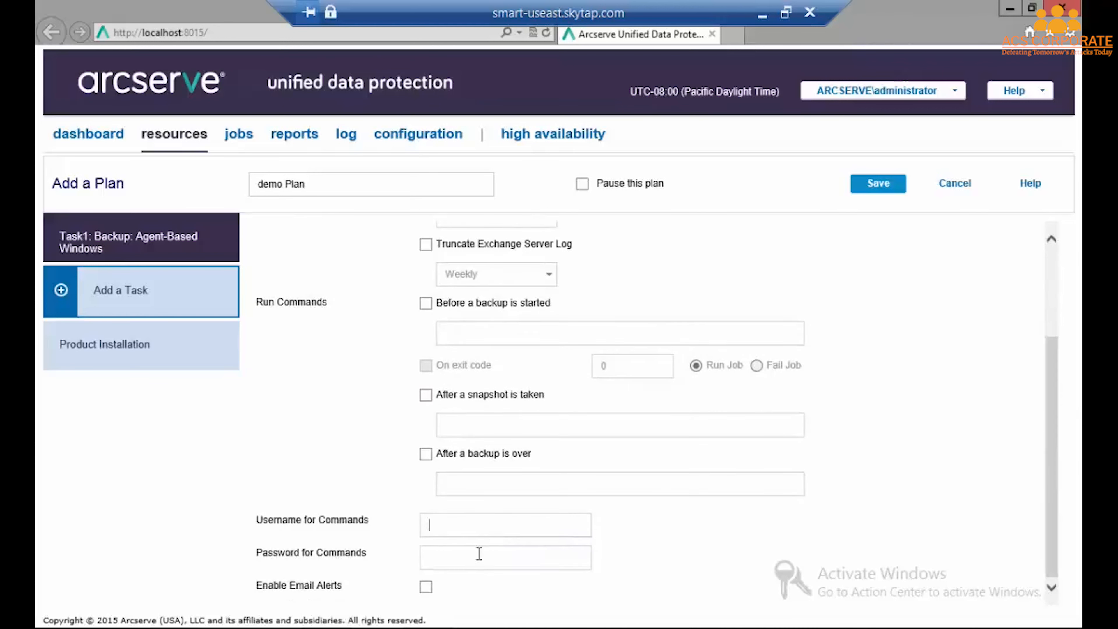
pyautogui.click(426, 587)
pyautogui.scroll(-7, 428, 592)
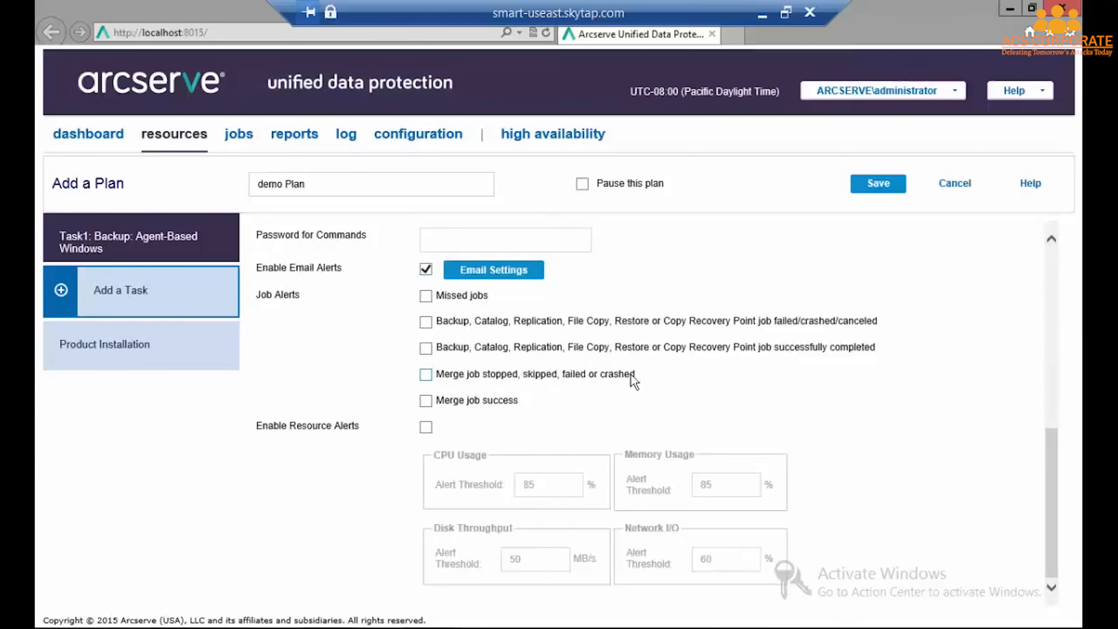
# - Explore the service, authentication and proxy options in the email alert settings without saving them, and turn email alerts off
pyautogui.click(492, 281)
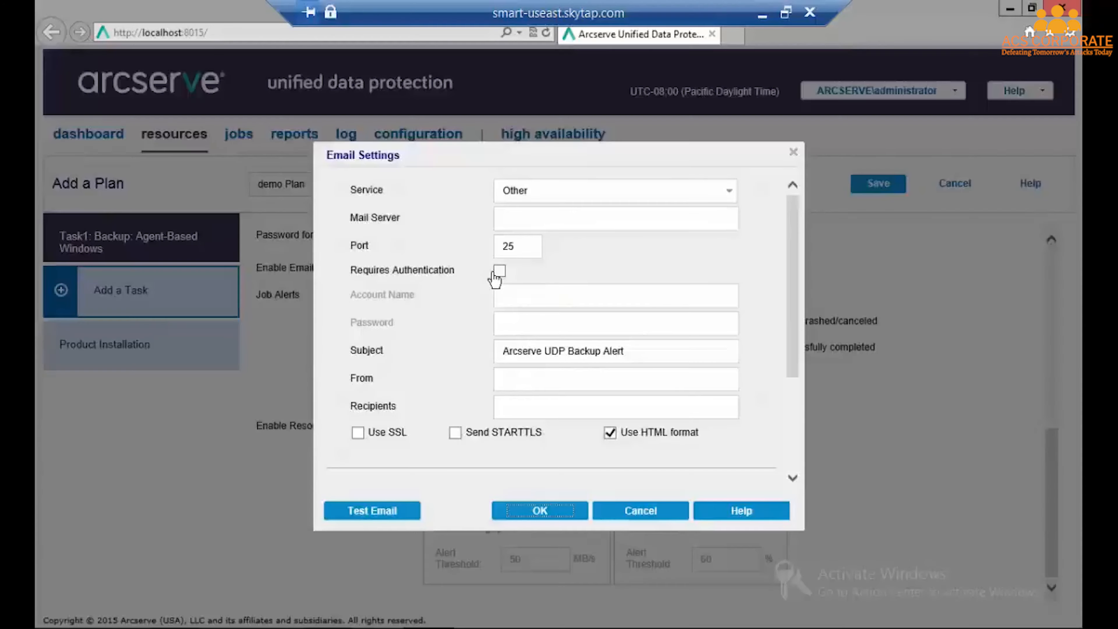
pyautogui.click(729, 192)
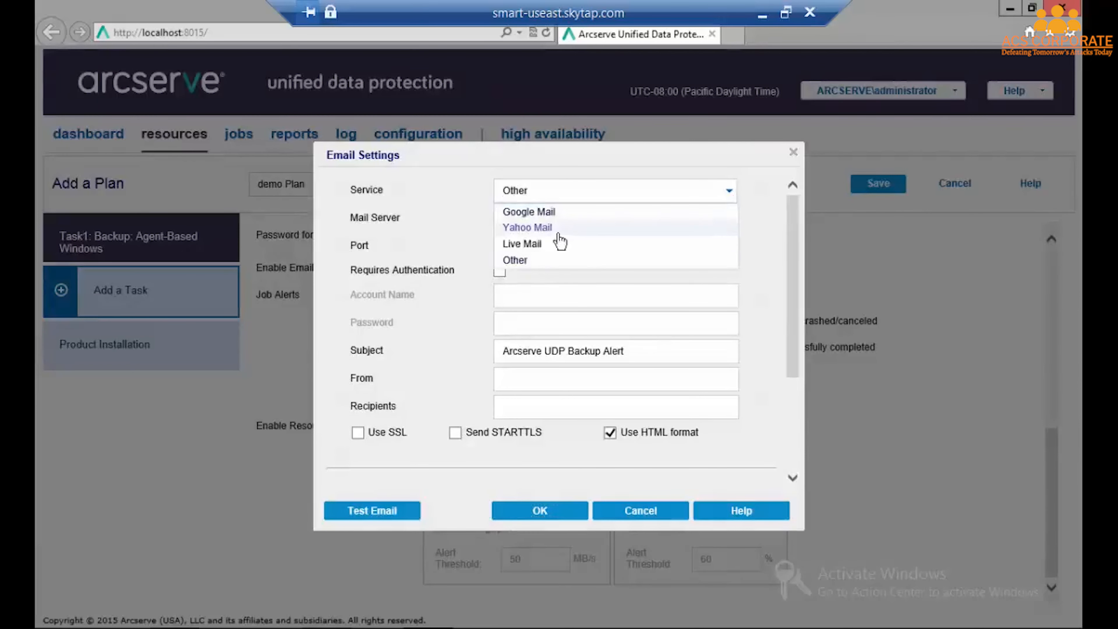
pyautogui.click(767, 242)
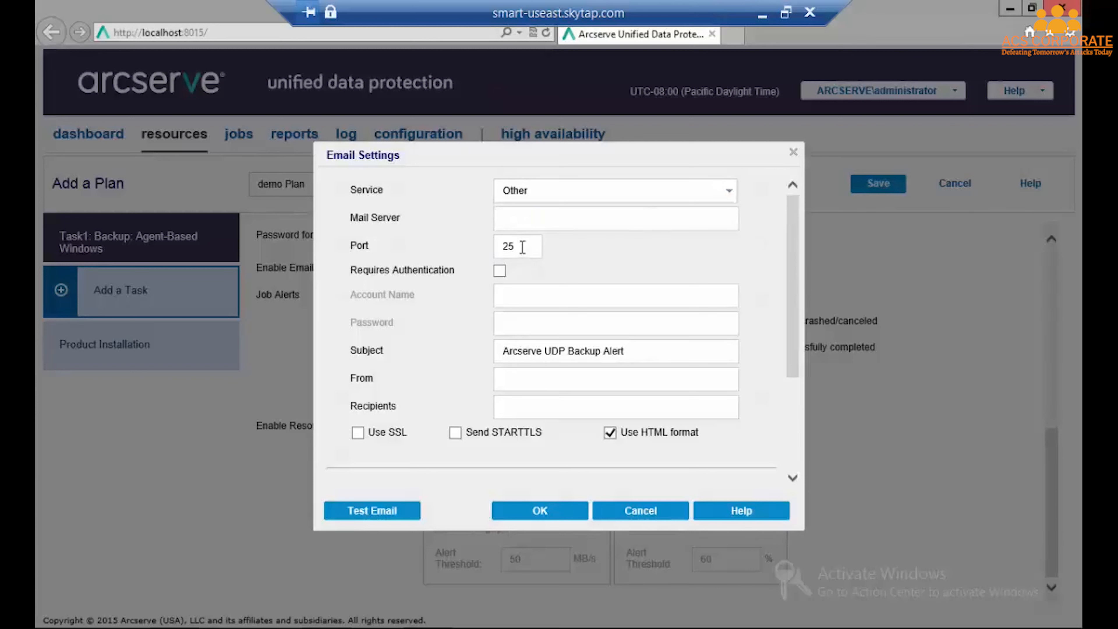
pyautogui.click(500, 272)
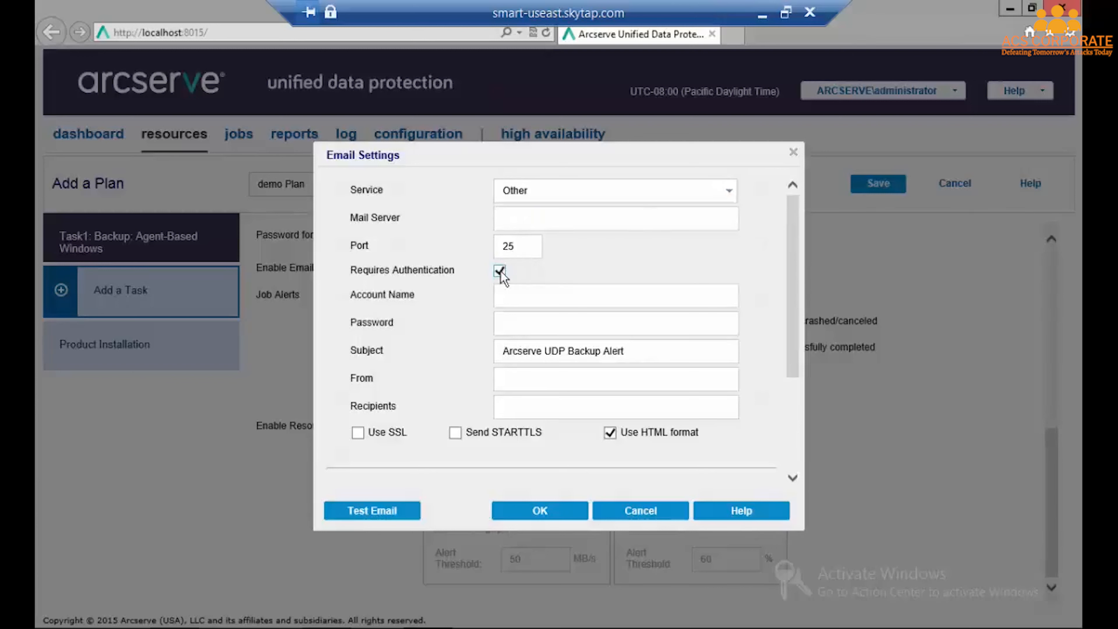
pyautogui.click(500, 272)
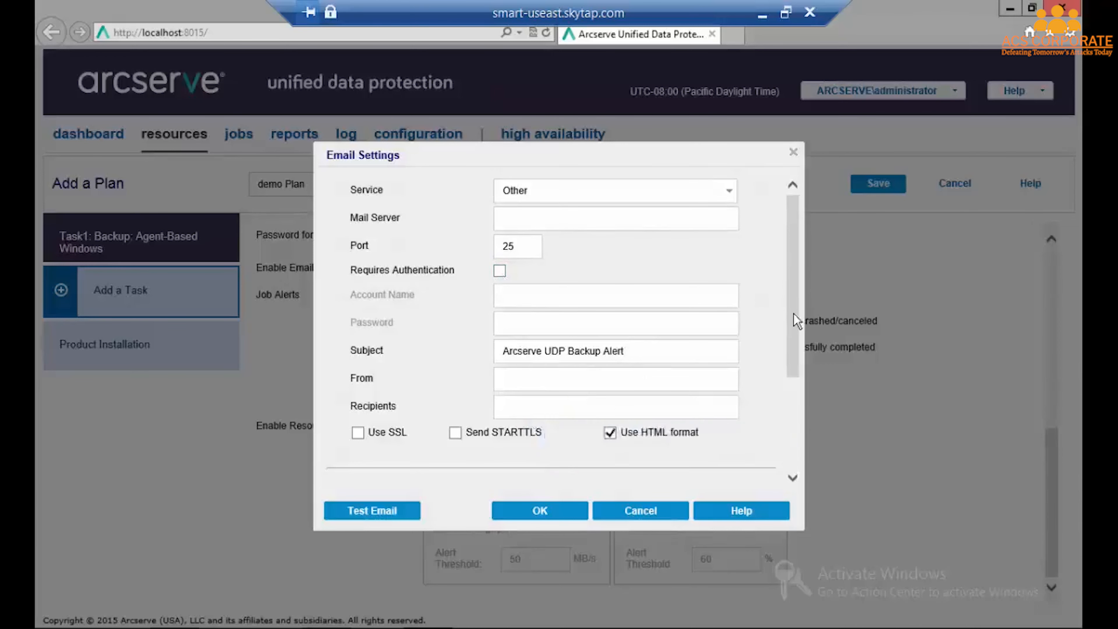
pyautogui.moveTo(787, 331); pyautogui.dragTo(793, 412)
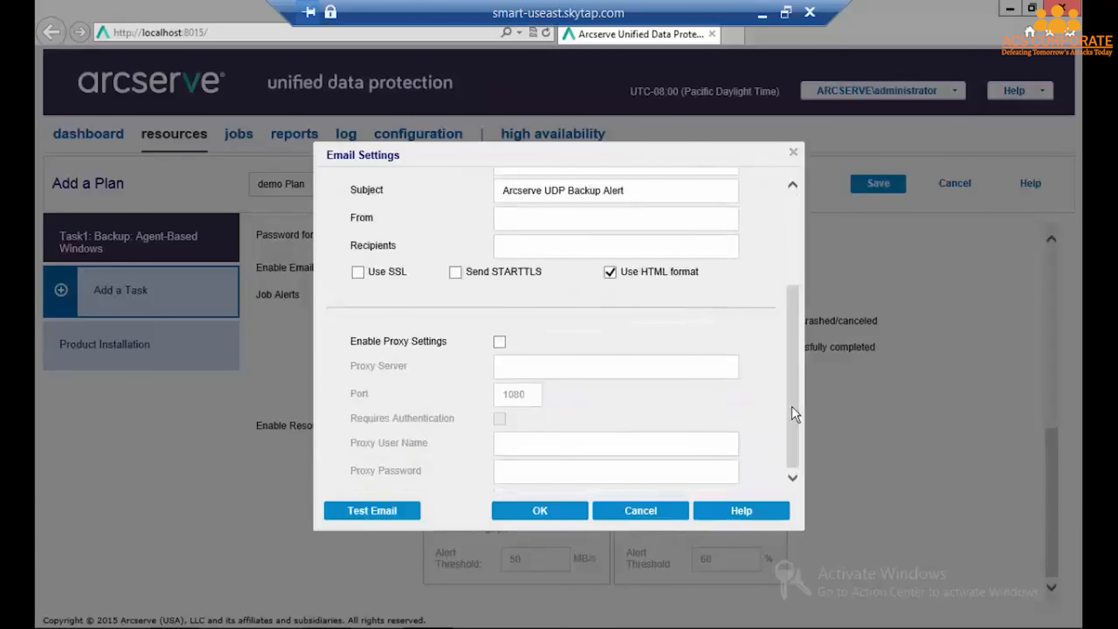
pyautogui.click(500, 342)
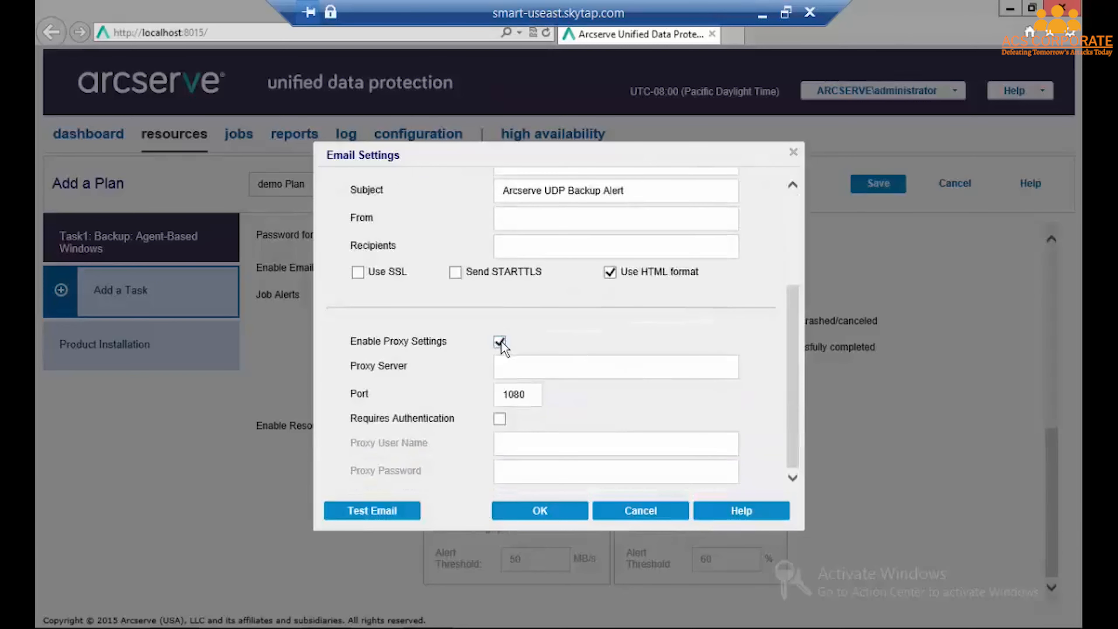
pyautogui.click(500, 342)
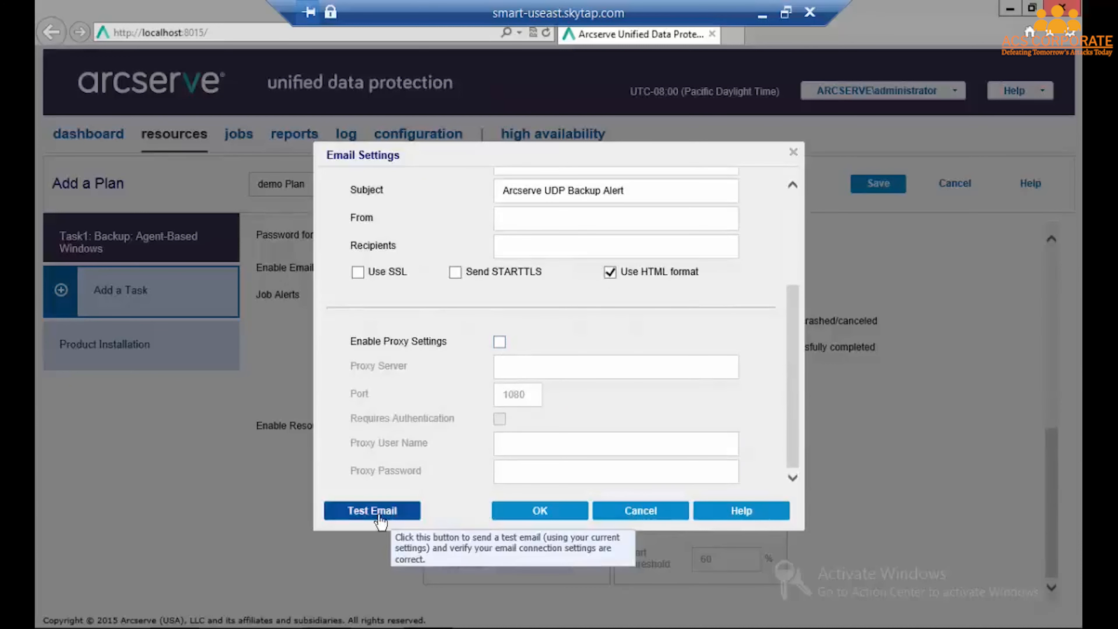
pyautogui.click(652, 521)
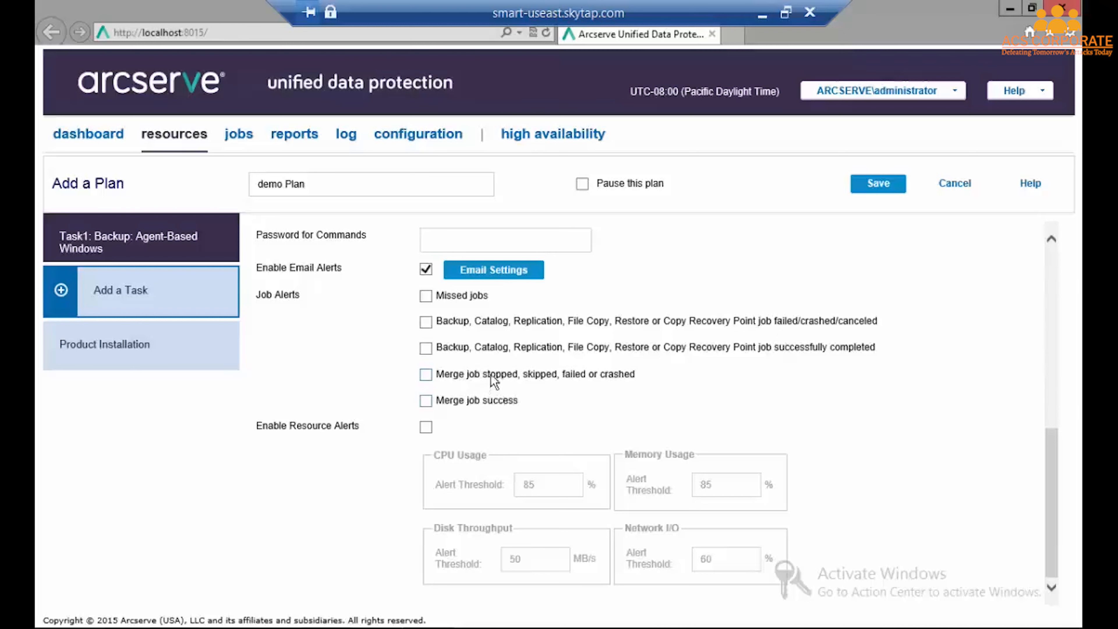
pyautogui.click(425, 426)
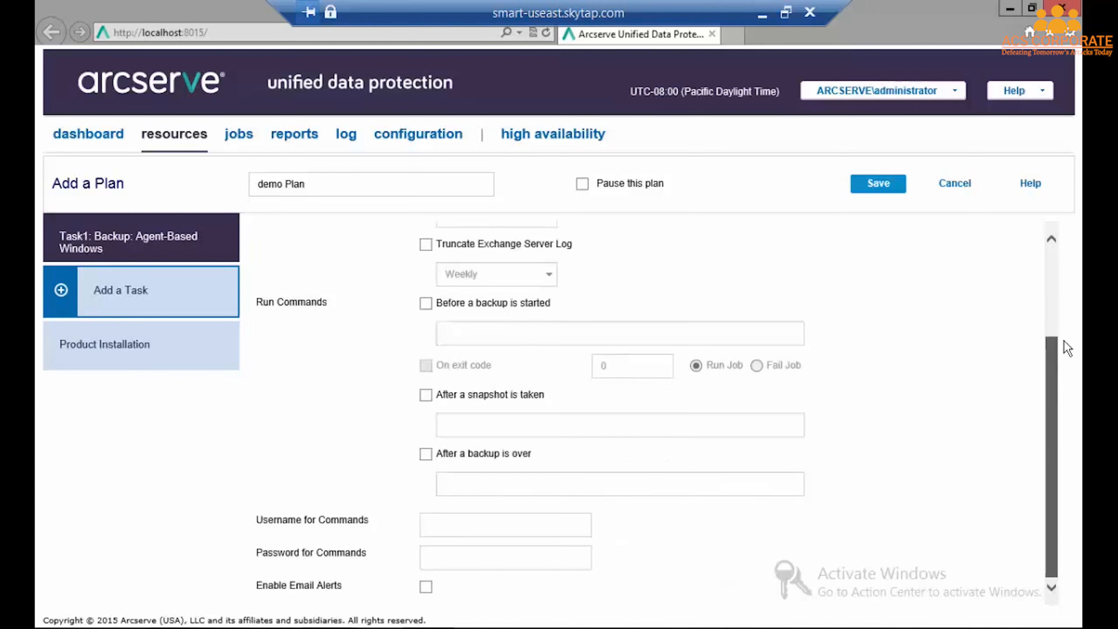
# - Add a second task to the demo plan with the task type Replicate
pyautogui.moveTo(1057, 345); pyautogui.dragTo(1063, 251)
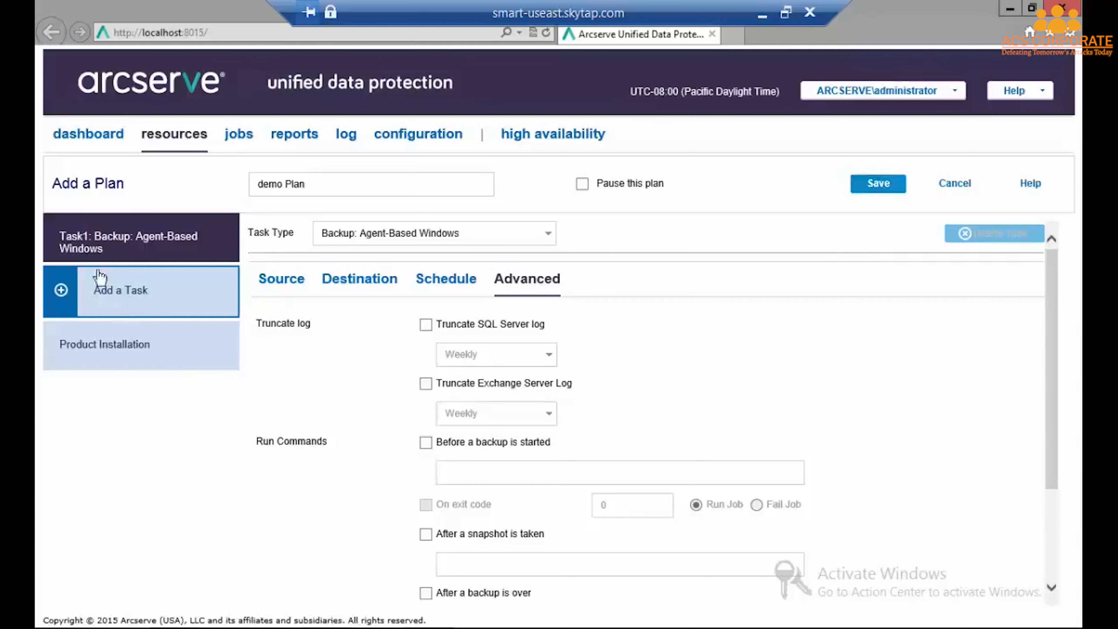
pyautogui.click(116, 299)
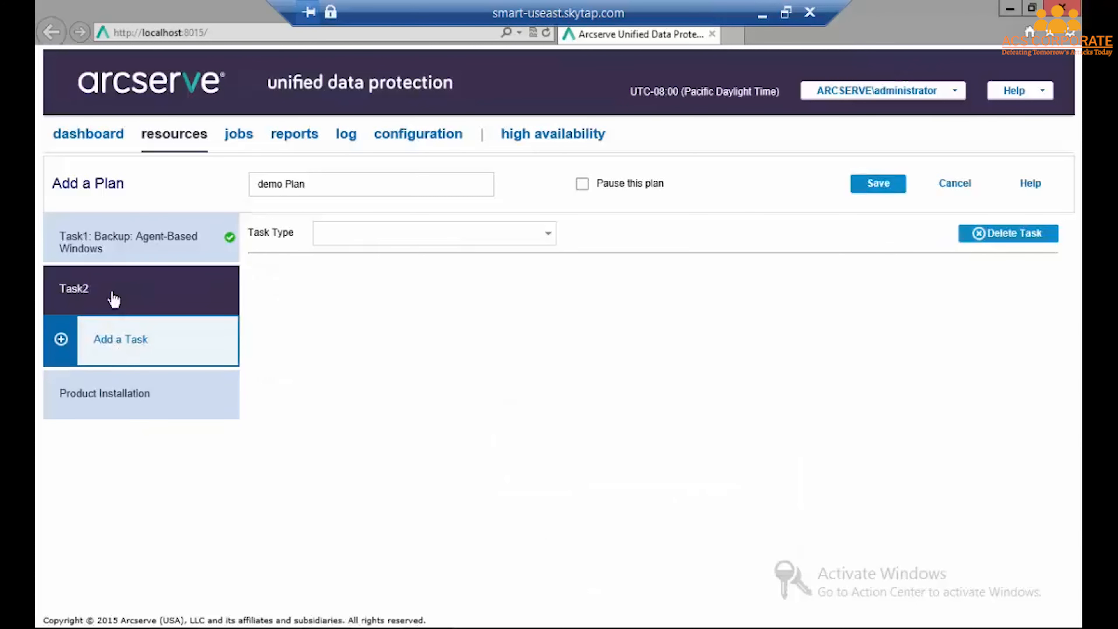
pyautogui.click(547, 235)
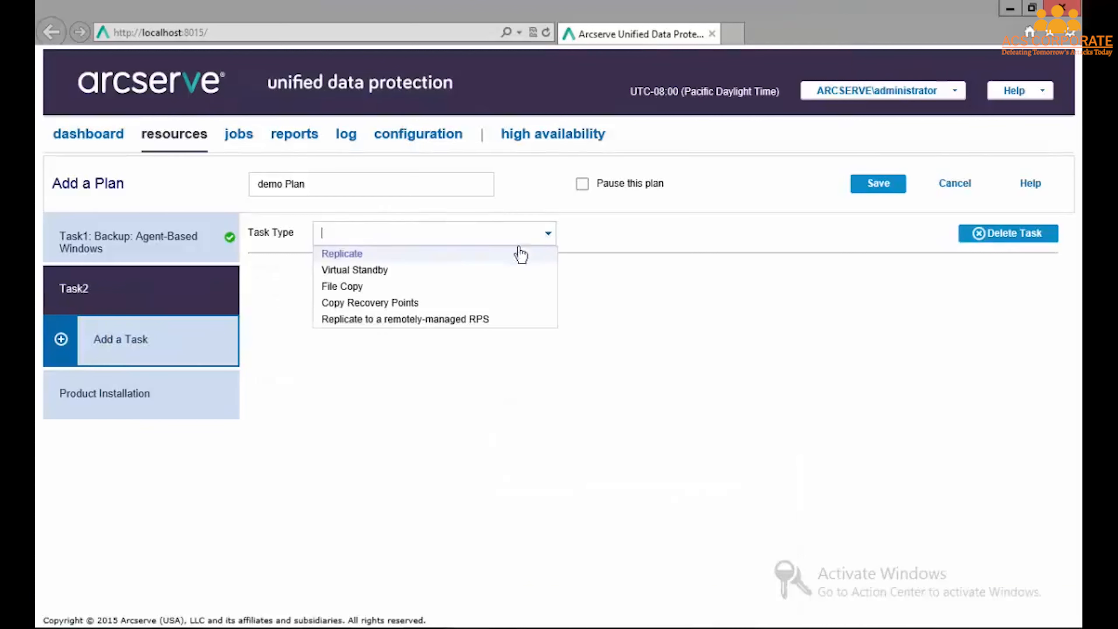
pyautogui.click(492, 254)
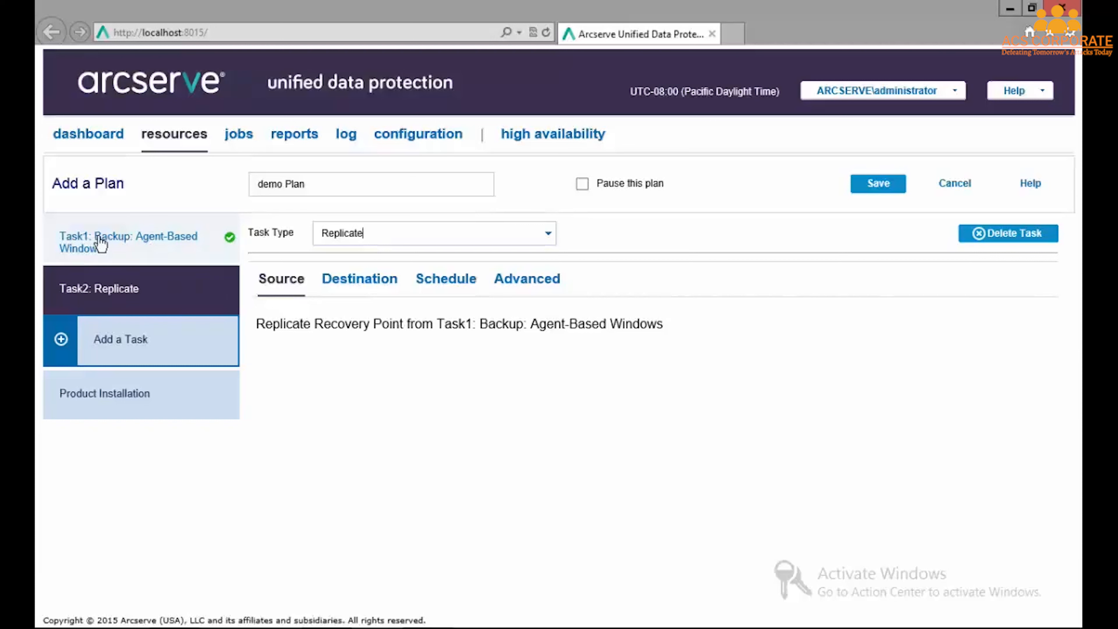
# - Set the replication task's destination to the recovery point server rps-r and choose its data store
pyautogui.click(361, 286)
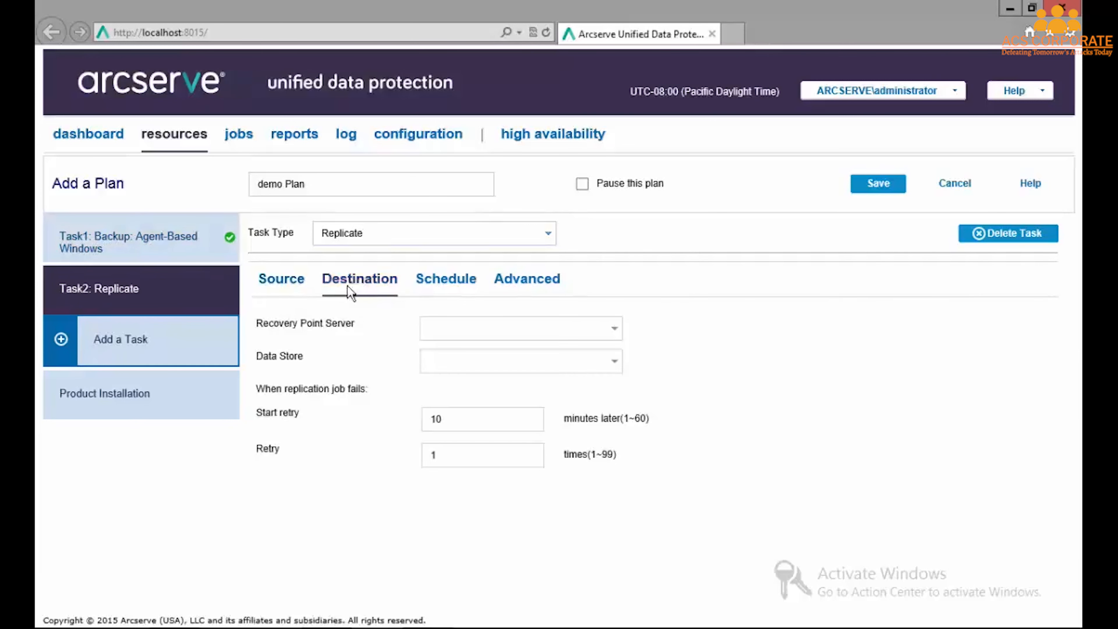
pyautogui.click(615, 329)
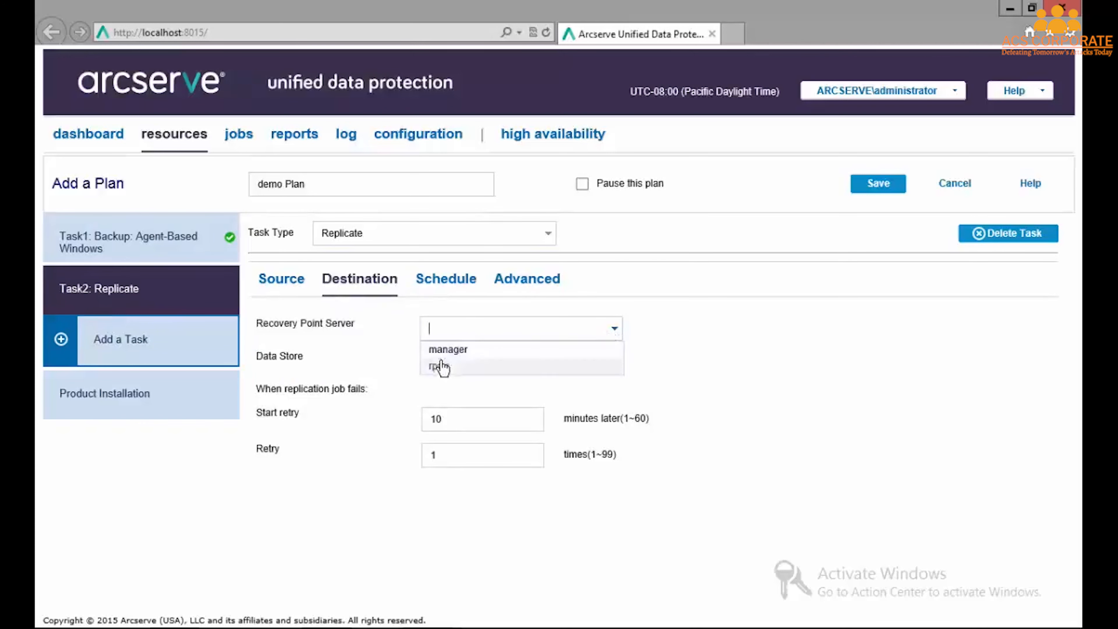
pyautogui.click(443, 368)
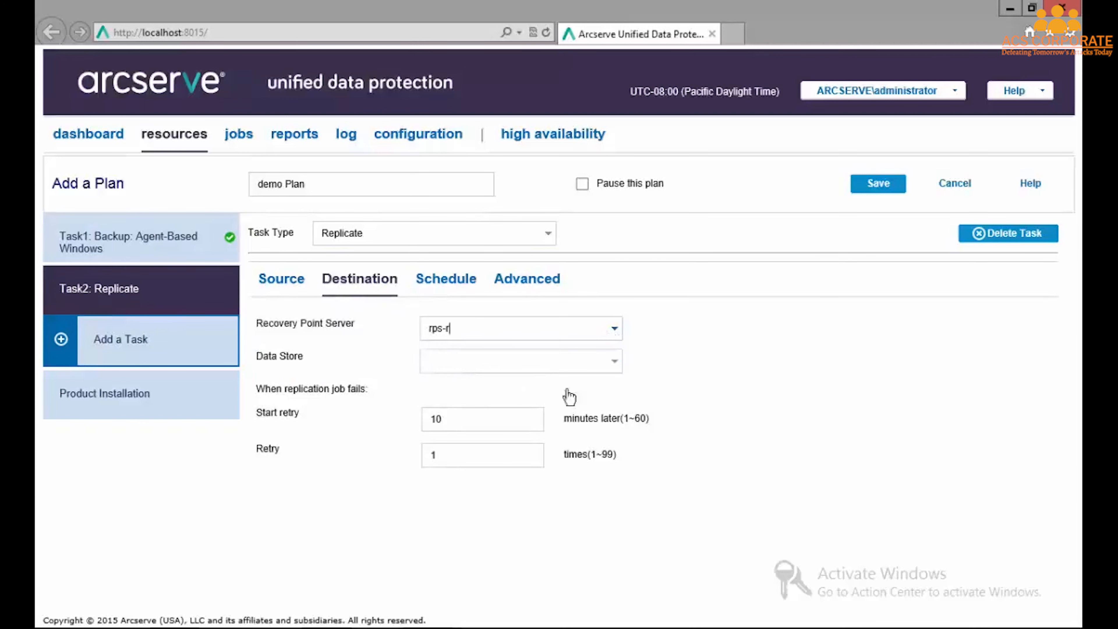
pyautogui.click(615, 368)
pyautogui.click(463, 381)
# - Review the replication job schedule and replication throttle schedule forms of the replication task without saving them
pyautogui.click(468, 290)
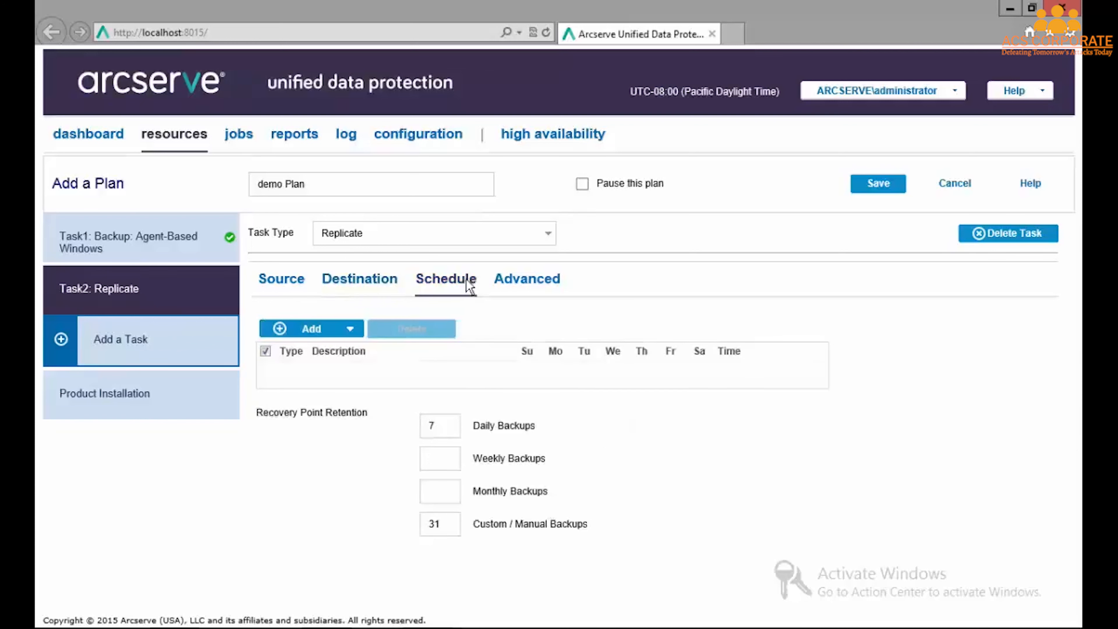
pyautogui.click(306, 332)
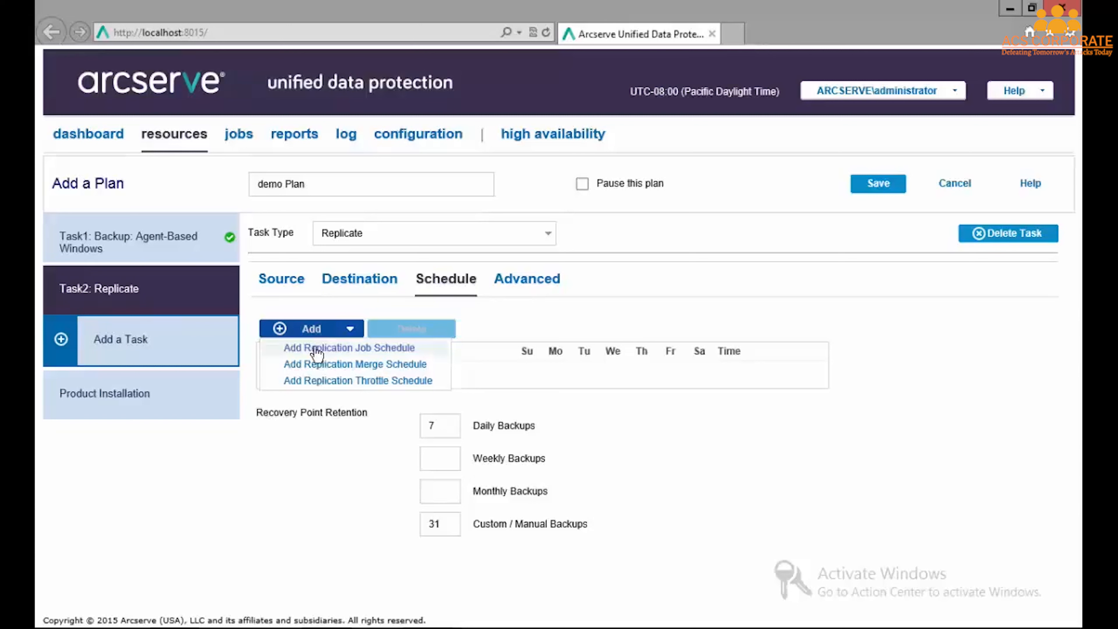
pyautogui.click(317, 348)
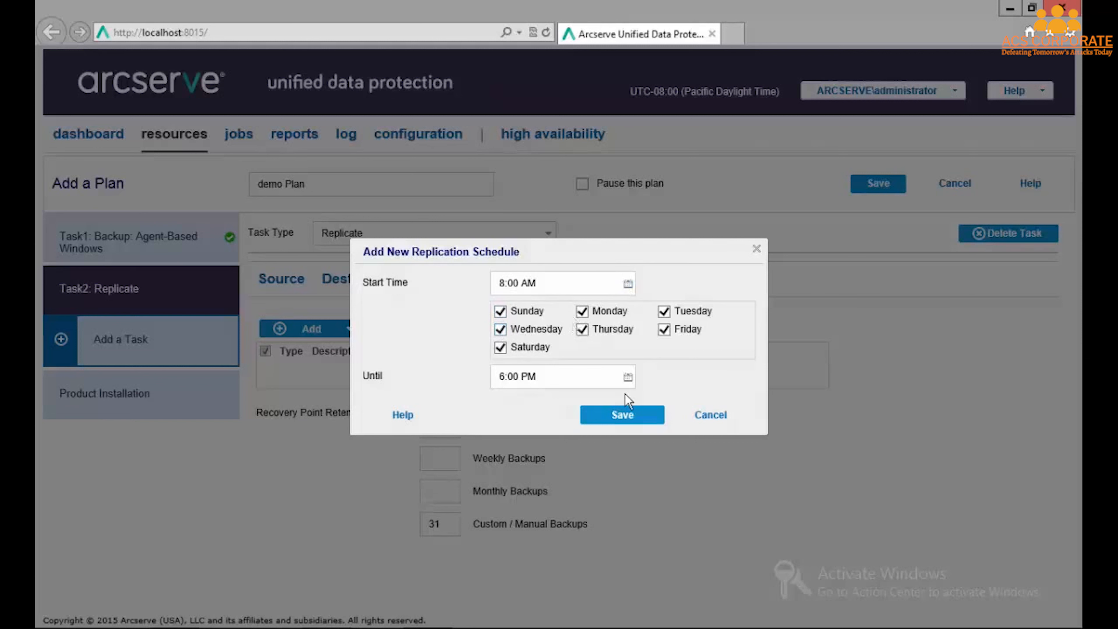
pyautogui.click(710, 418)
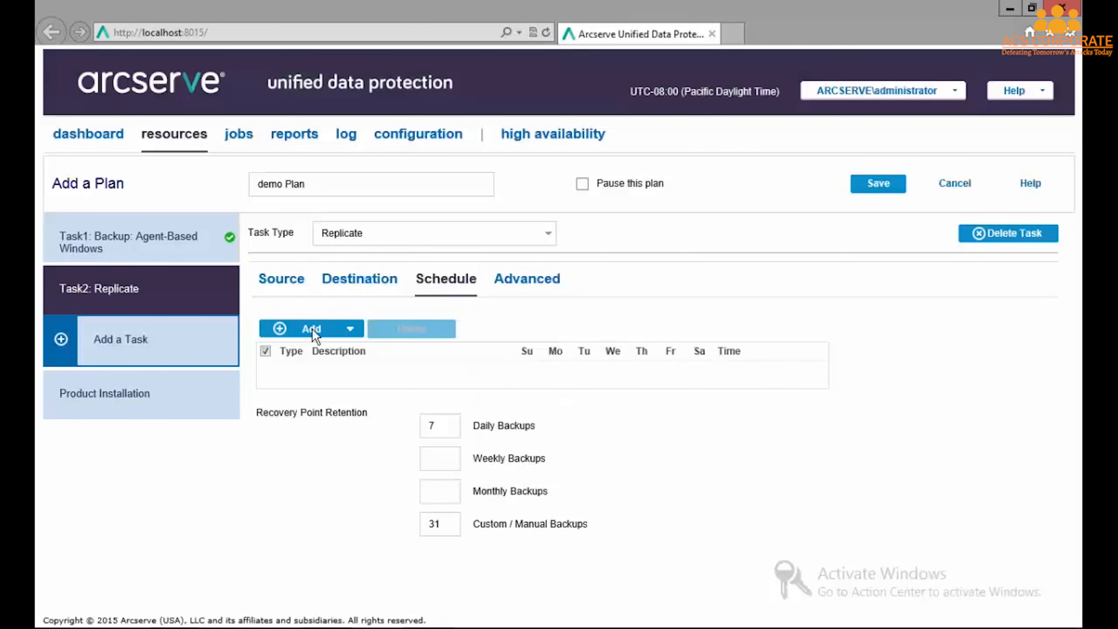
pyautogui.click(345, 331)
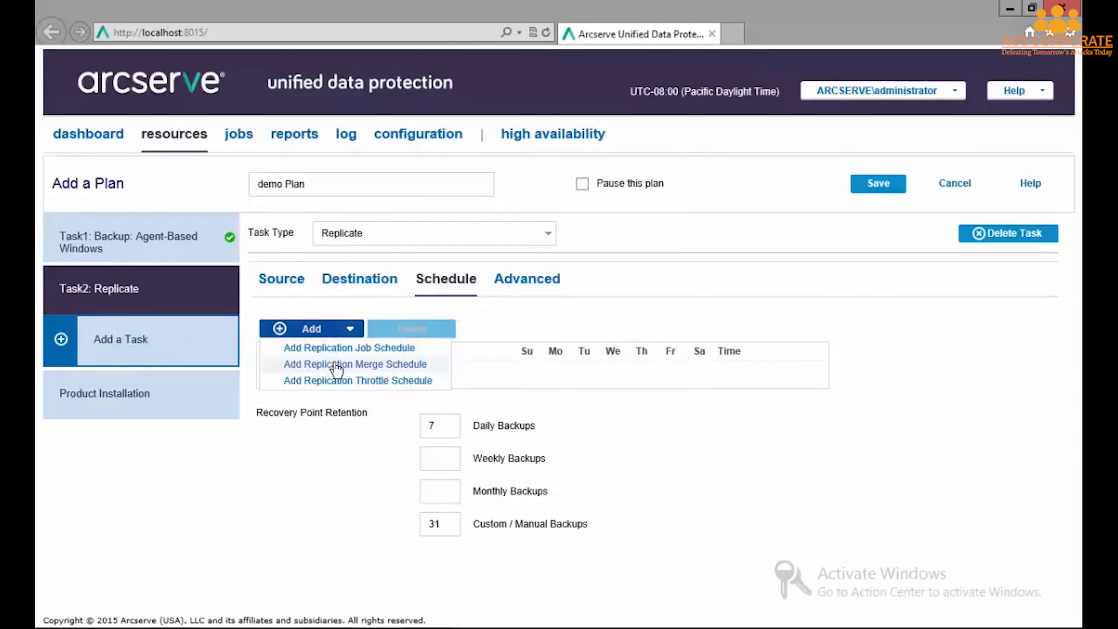
pyautogui.click(332, 382)
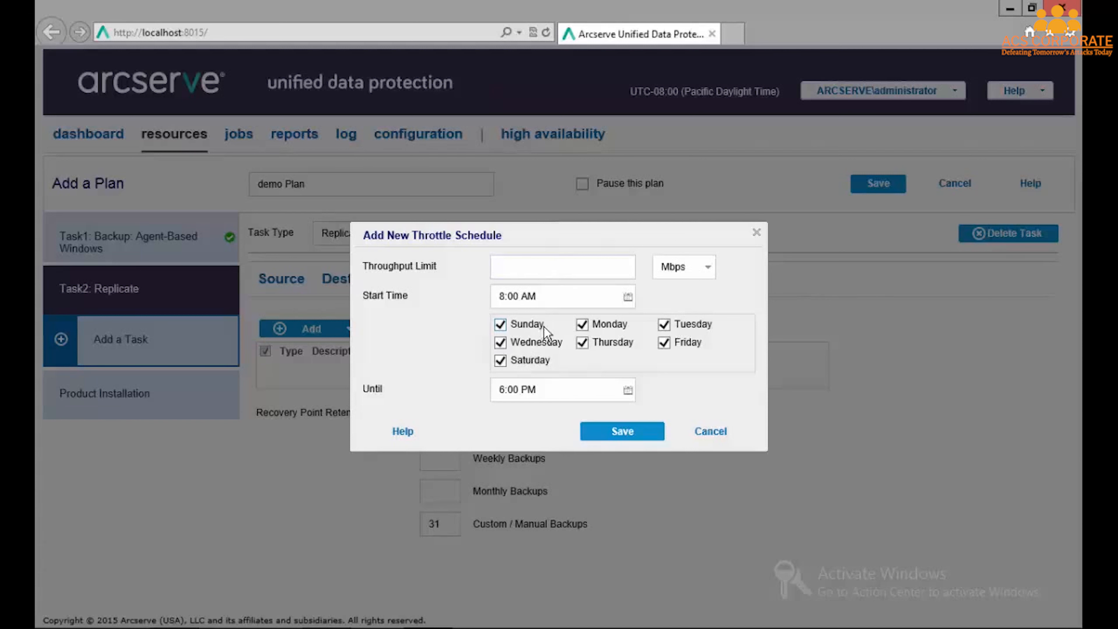
pyautogui.click(711, 431)
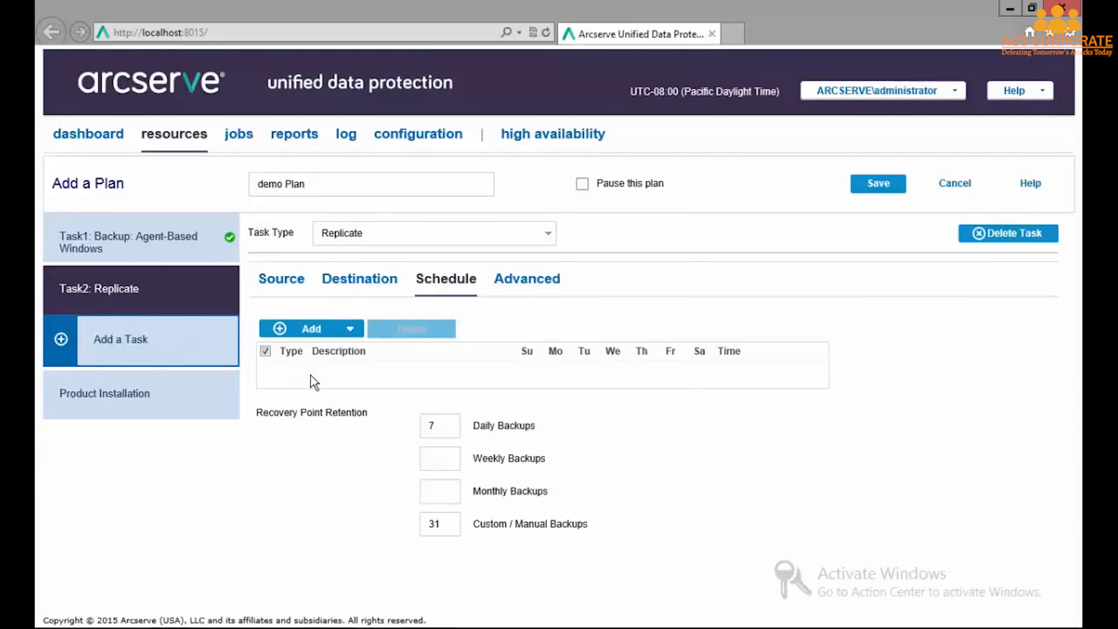
# - Set the replication task's recovery point retention to 5 weekly backups and 36 monthly backups
pyautogui.click(444, 458)
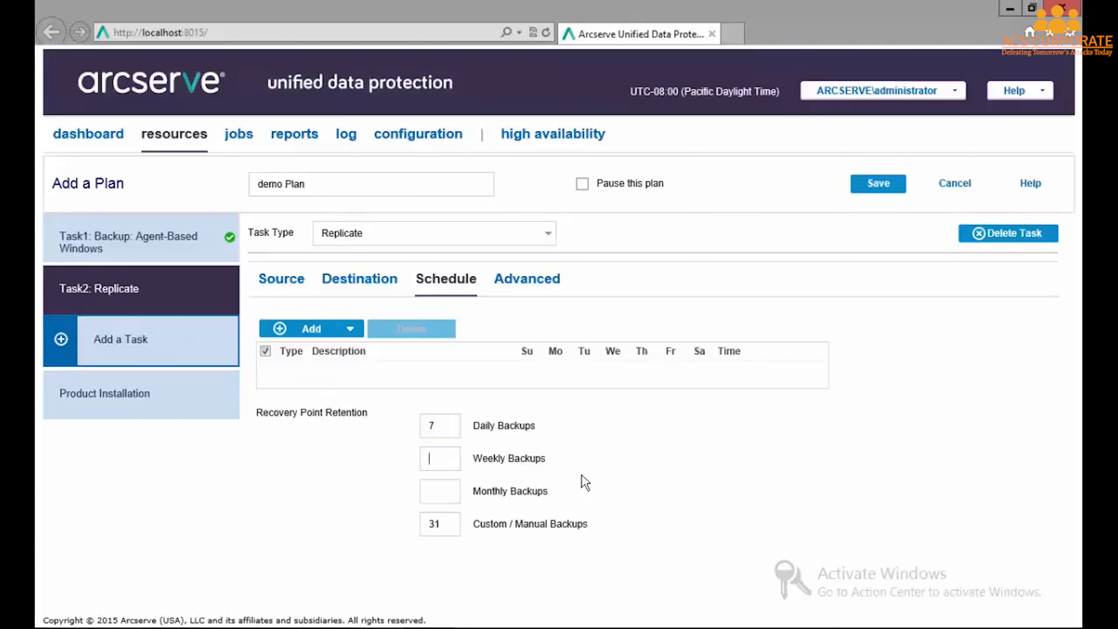
pyautogui.write('5')
pyautogui.click(435, 489)
pyautogui.write('36')
pyautogui.moveTo(451, 525); pyautogui.dragTo(413, 524)
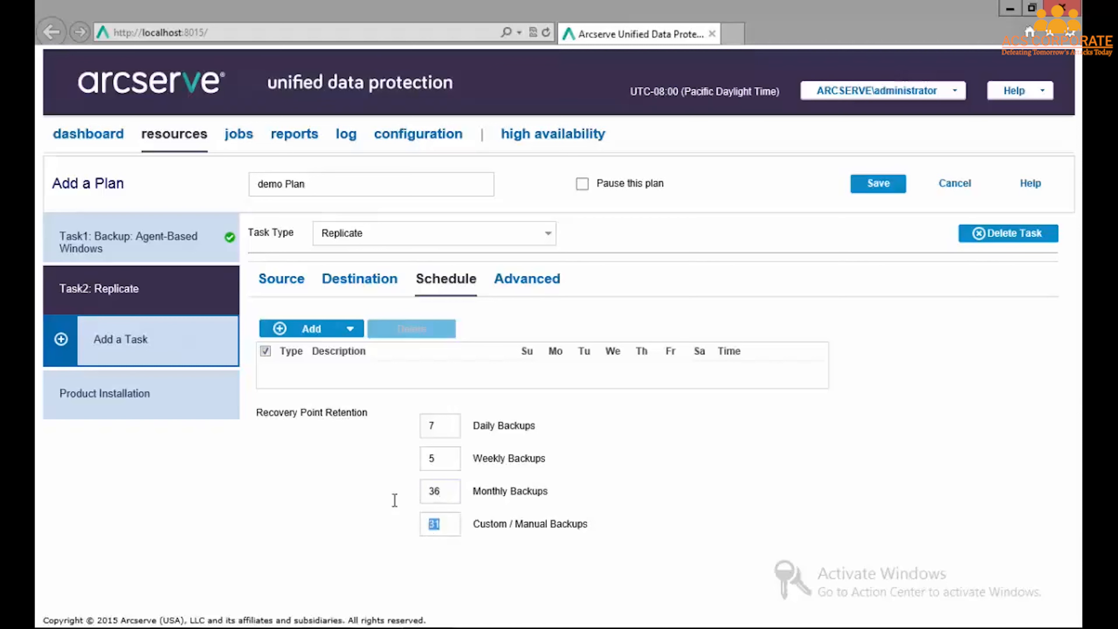
# - Enable email alerts for the replication task to review its job alert options, and turn the alerts off again
pyautogui.click(523, 281)
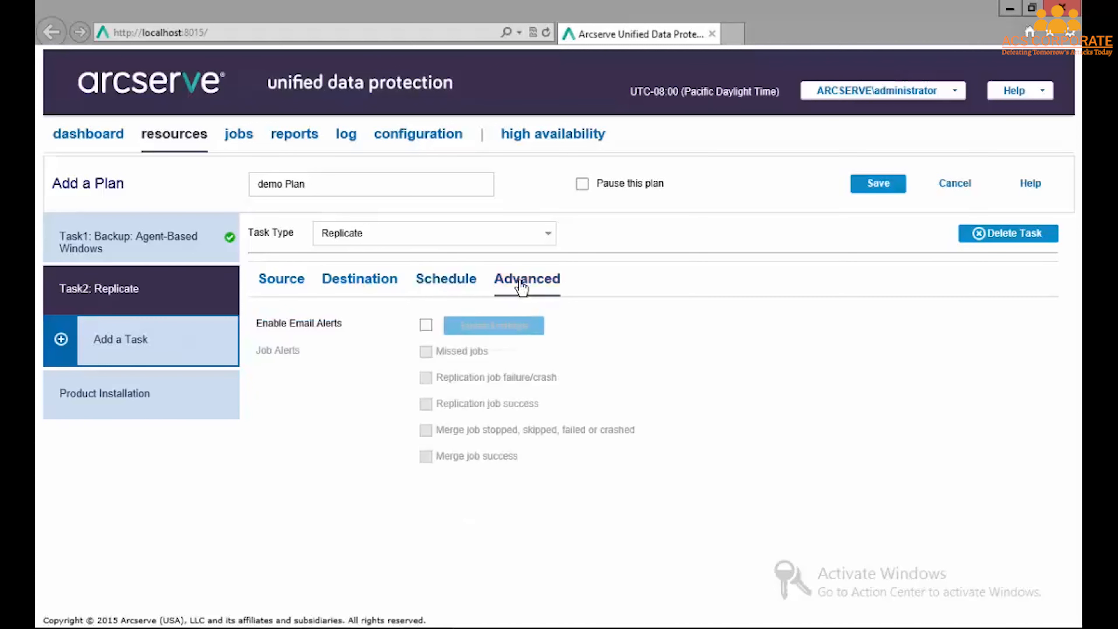
pyautogui.click(426, 324)
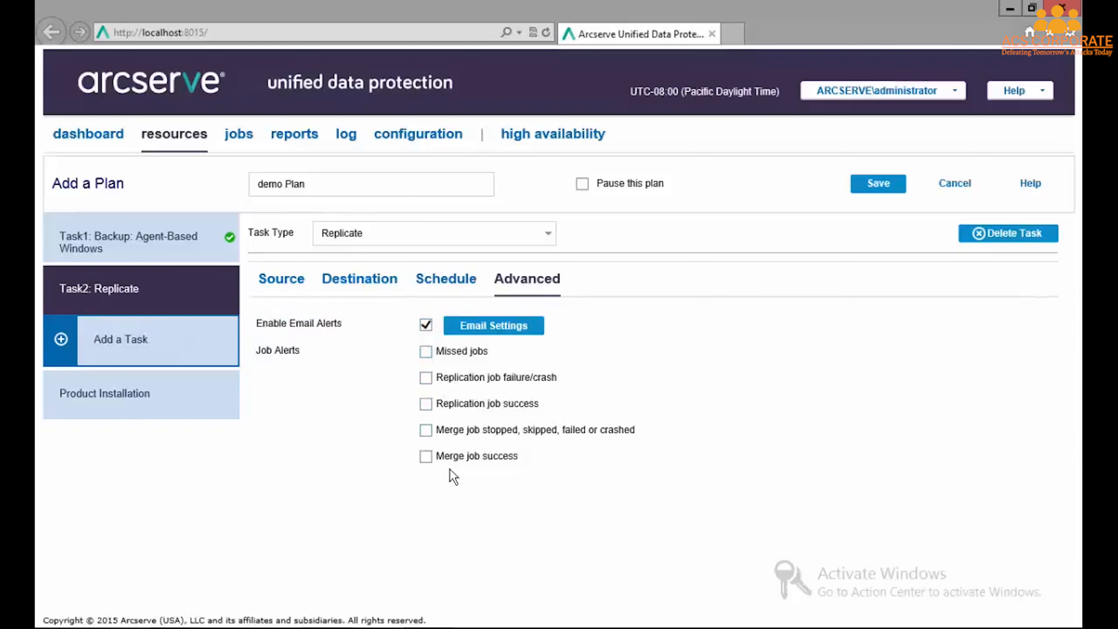
pyautogui.click(426, 324)
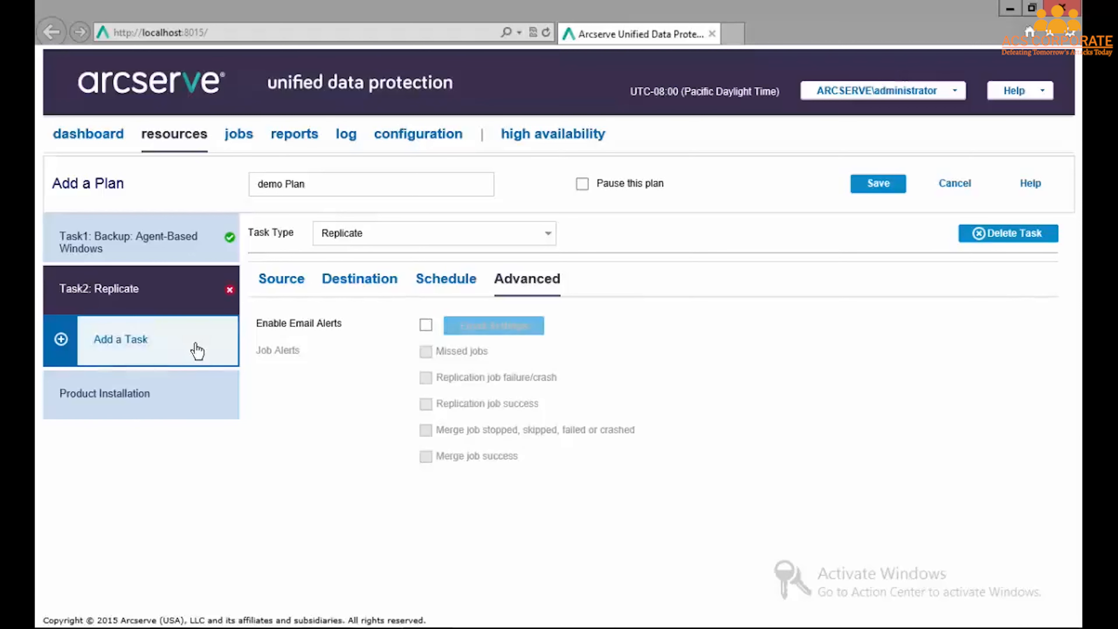
# - Add a third task to the demo plan, trying the task type Virtual Standby and switching it to Copy Recovery Points
pyautogui.click(197, 351)
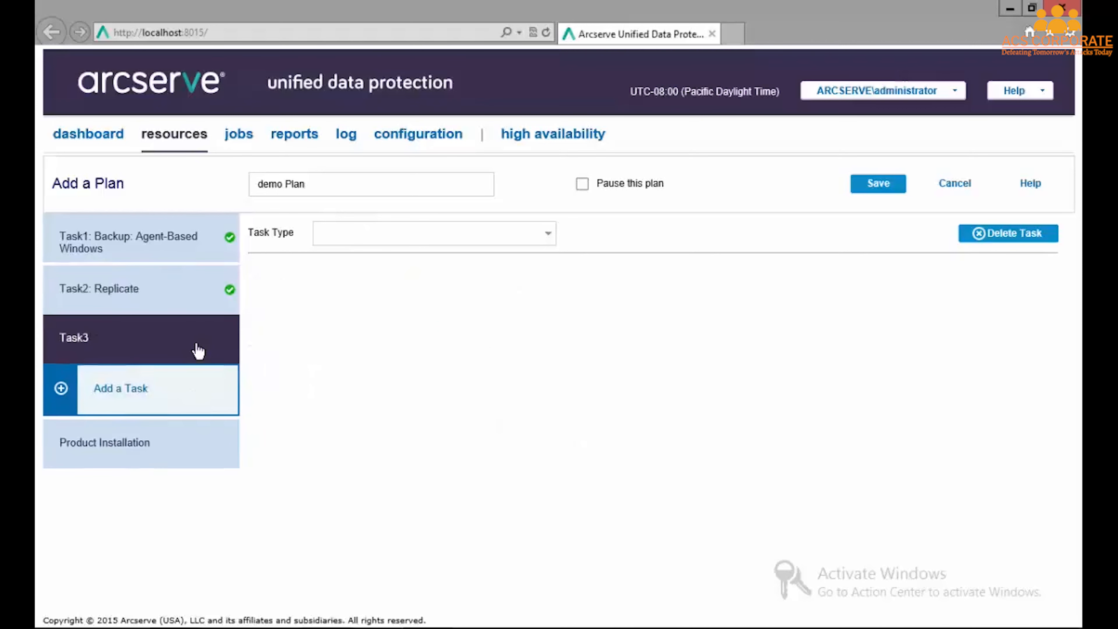
pyautogui.click(549, 235)
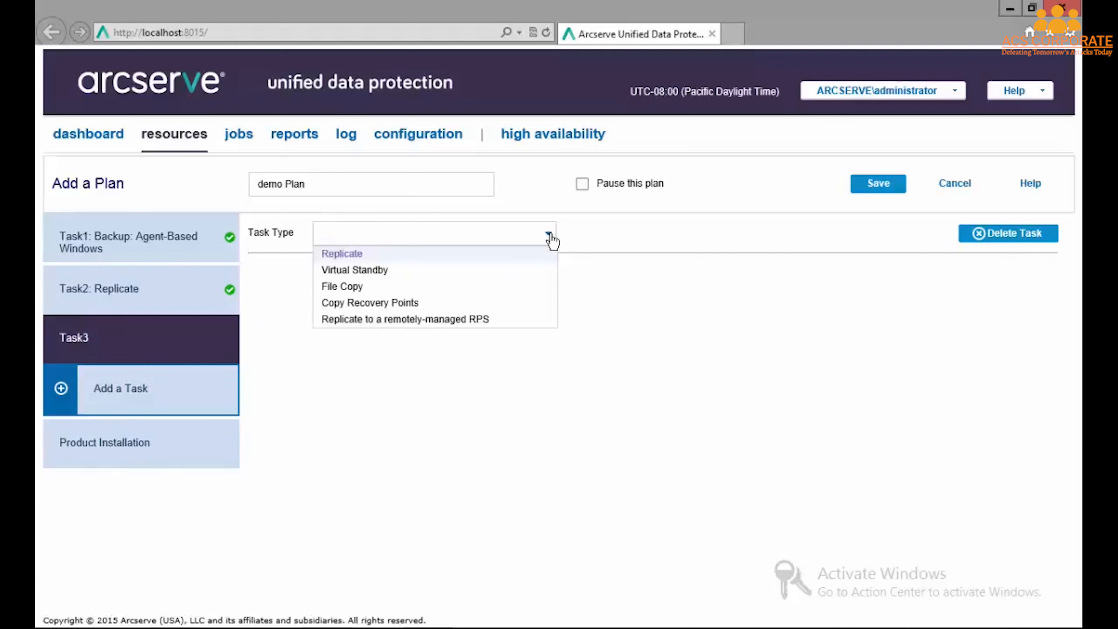
pyautogui.click(460, 269)
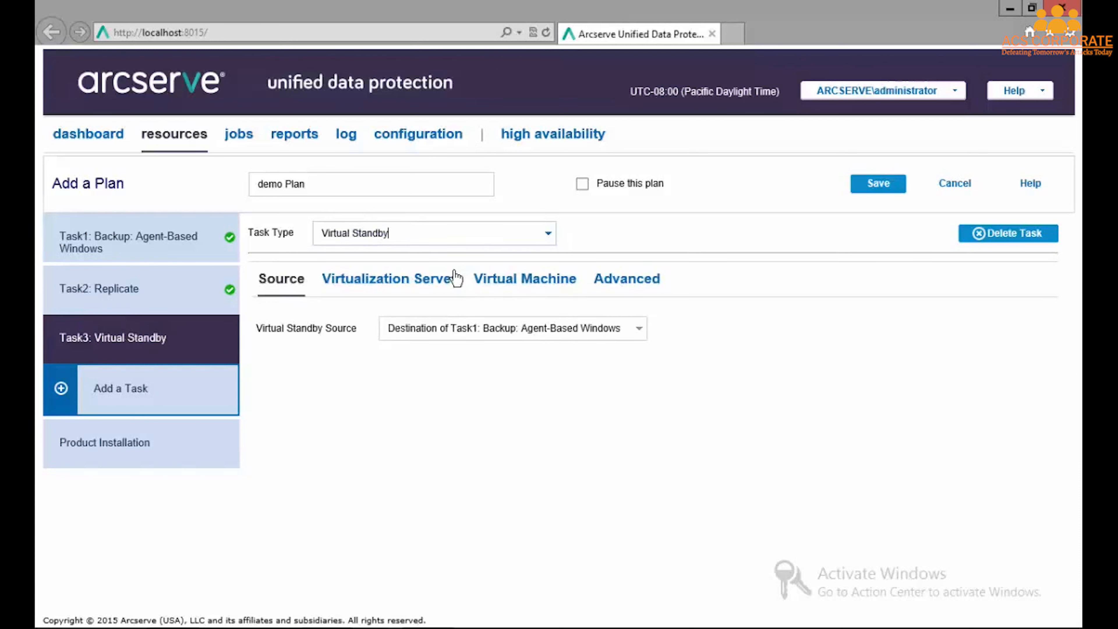
pyautogui.click(548, 236)
pyautogui.click(412, 303)
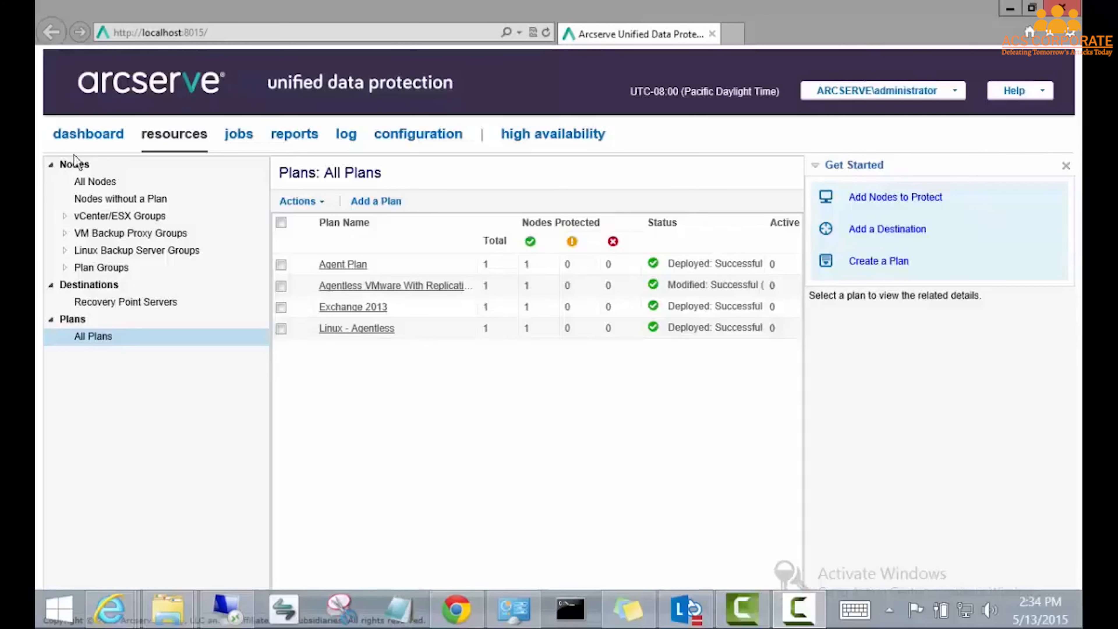
# - Examine which nodes belong to each plan group: Agent Plan, Agentless VMware With Replication, Exchange 2013 and Linux - Agentless
pyautogui.click(76, 165)
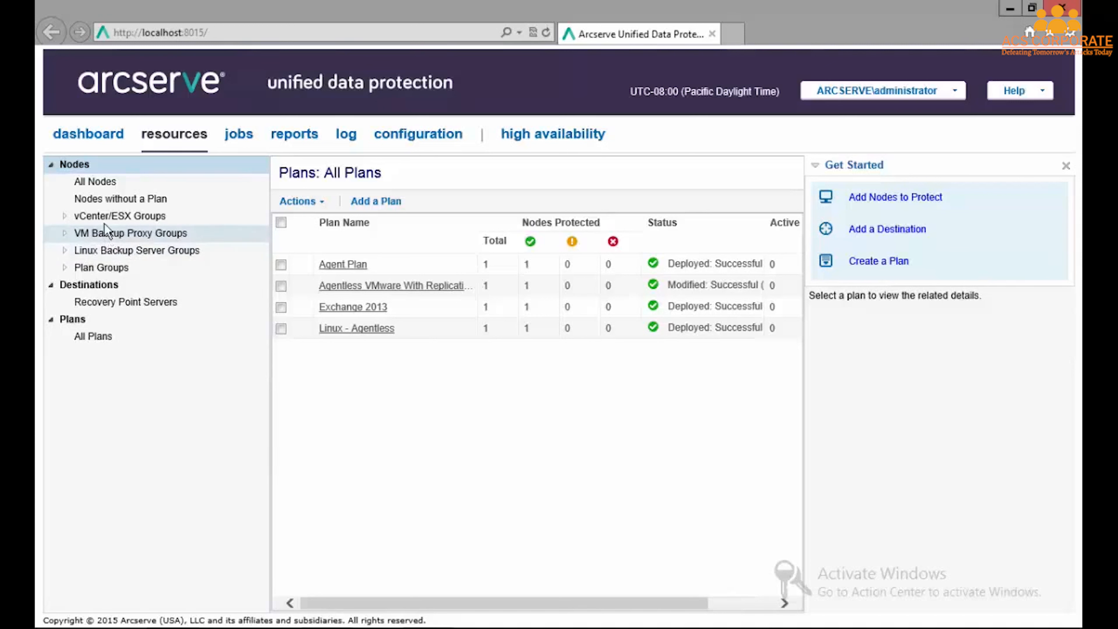
pyautogui.click(66, 268)
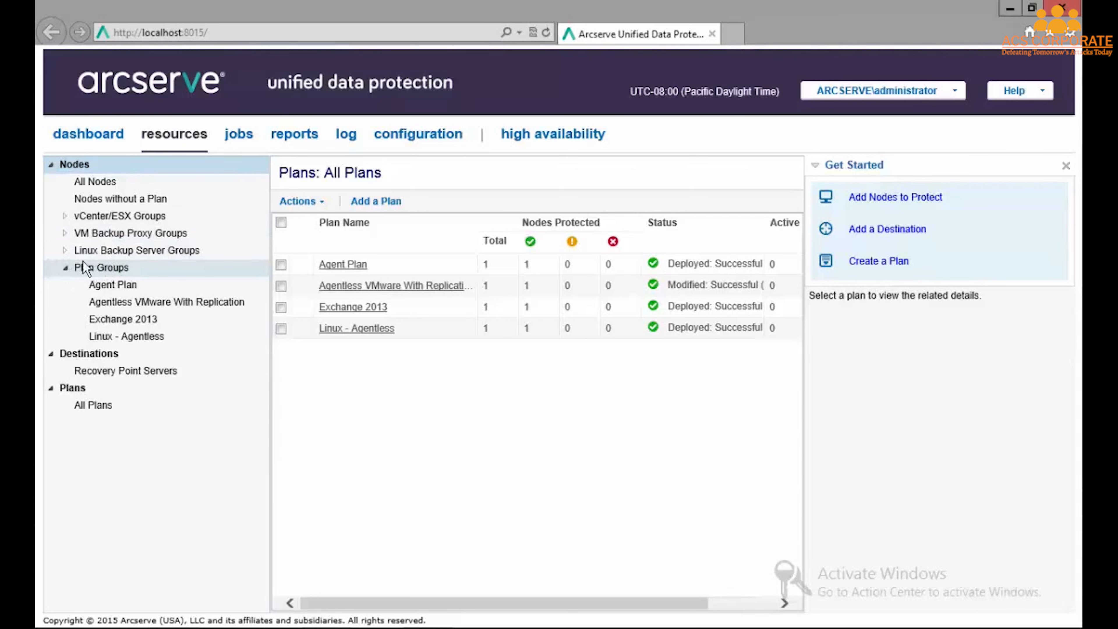
pyautogui.click(112, 284)
pyautogui.click(124, 302)
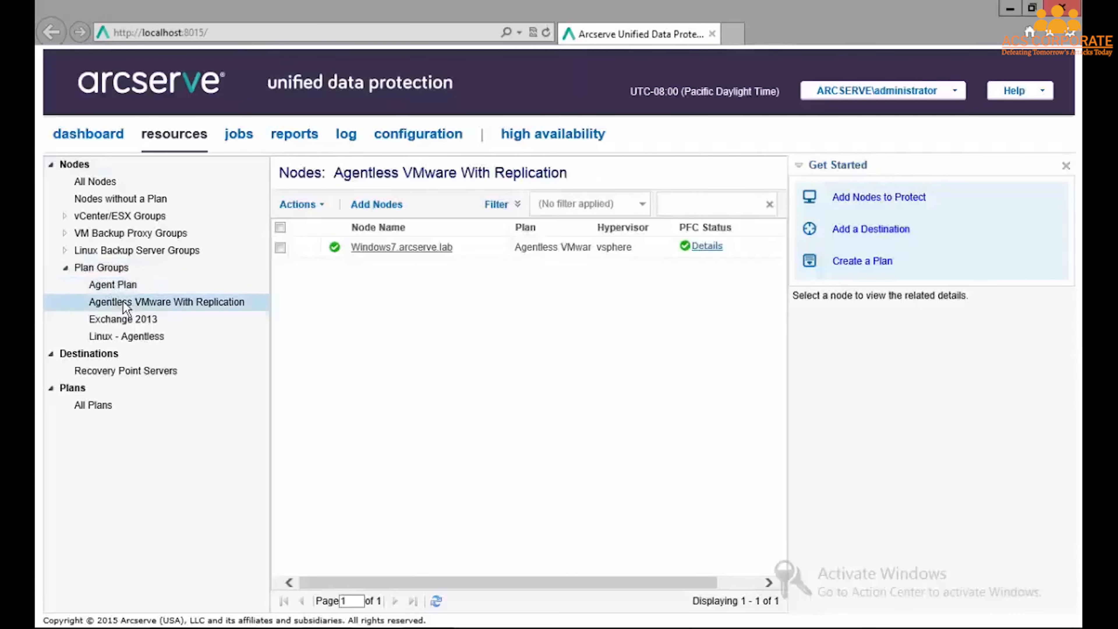
pyautogui.click(121, 319)
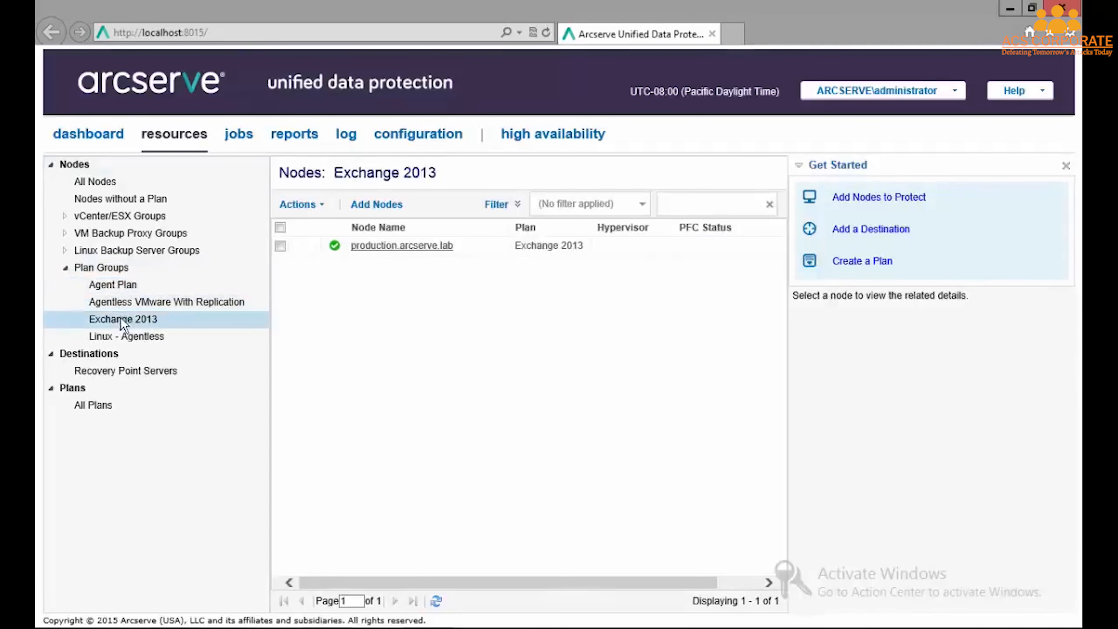
pyautogui.click(120, 333)
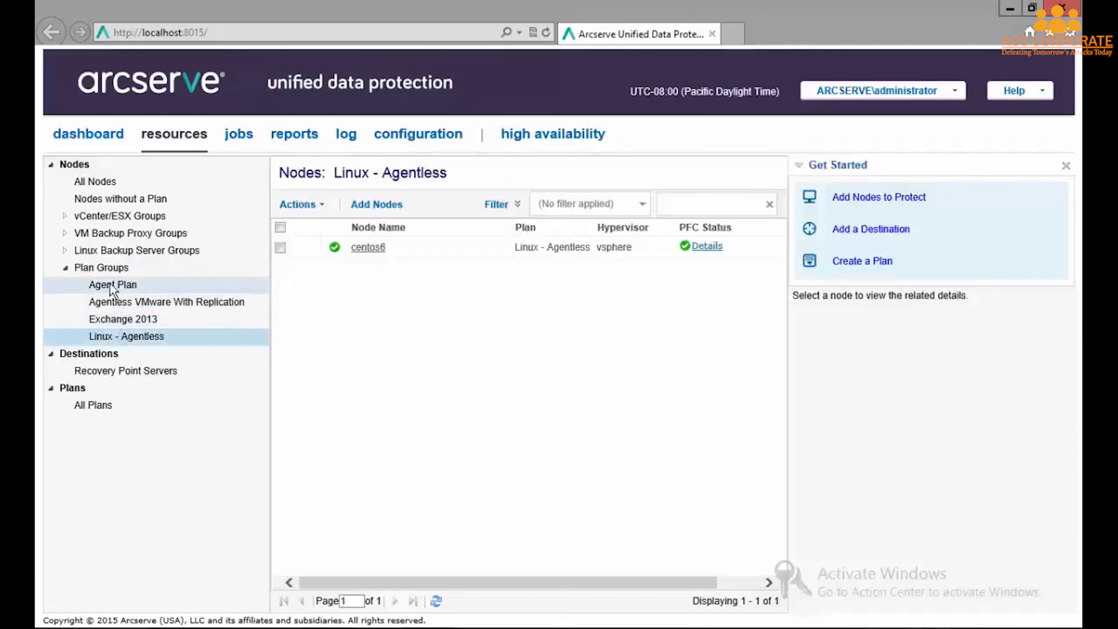
pyautogui.click(111, 284)
pyautogui.click(67, 267)
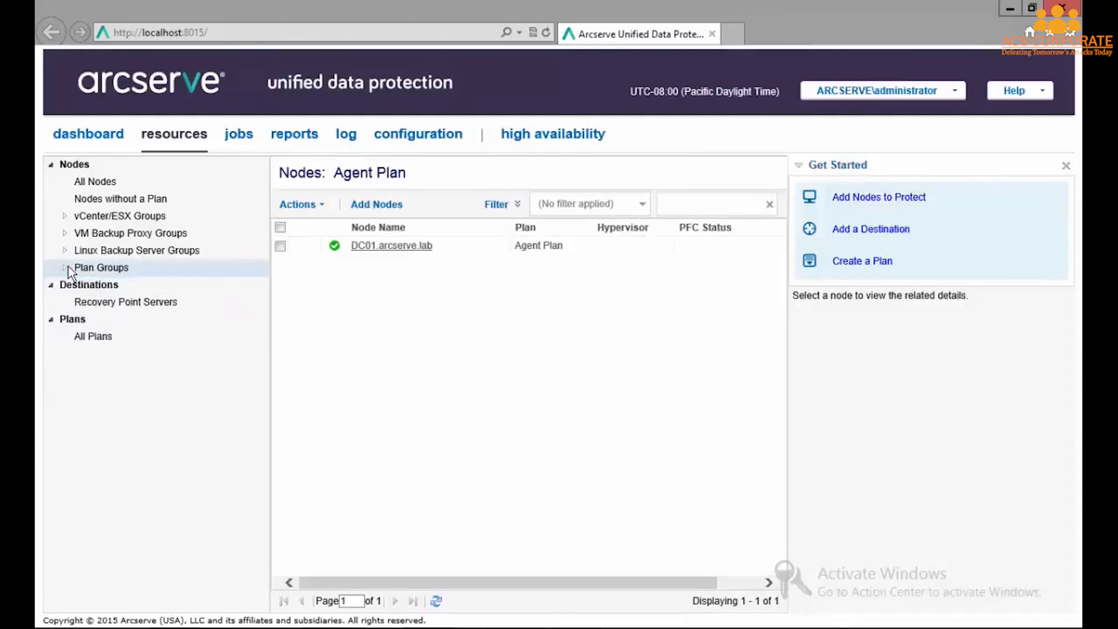
# - Compare the list of all nodes with the nodes in the Agent Plan group
pyautogui.click(89, 180)
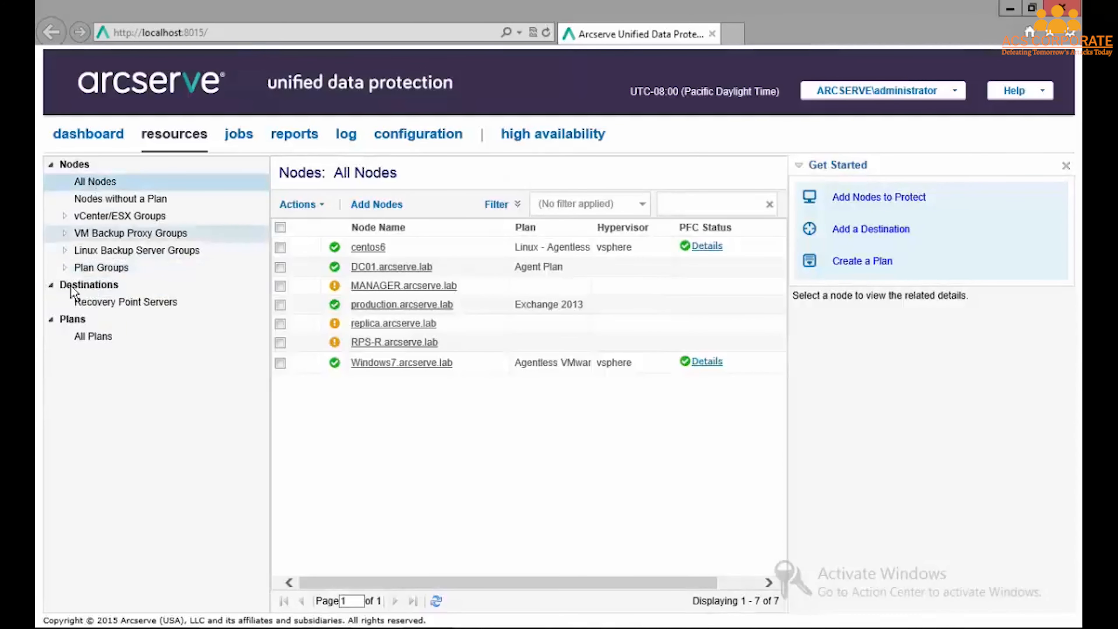
pyautogui.click(66, 268)
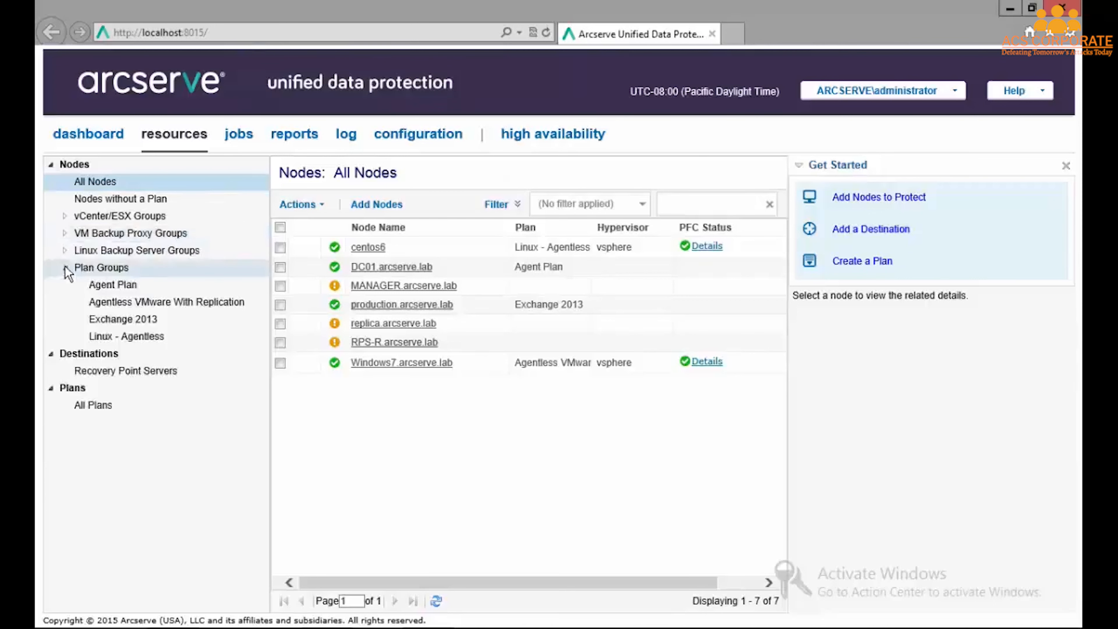
pyautogui.click(118, 285)
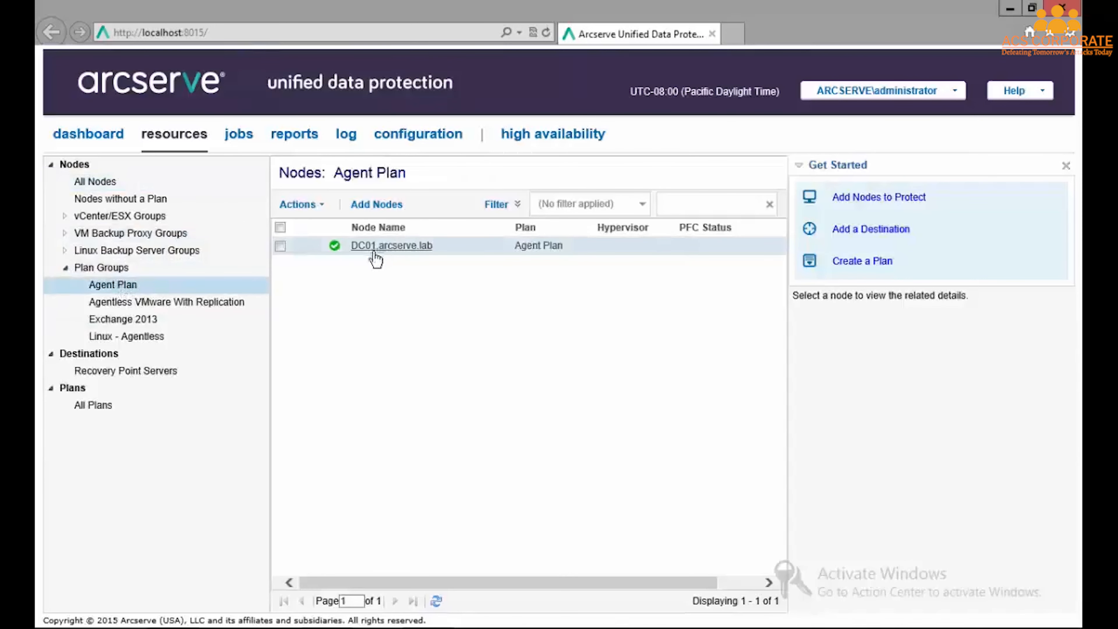
pyautogui.click(66, 268)
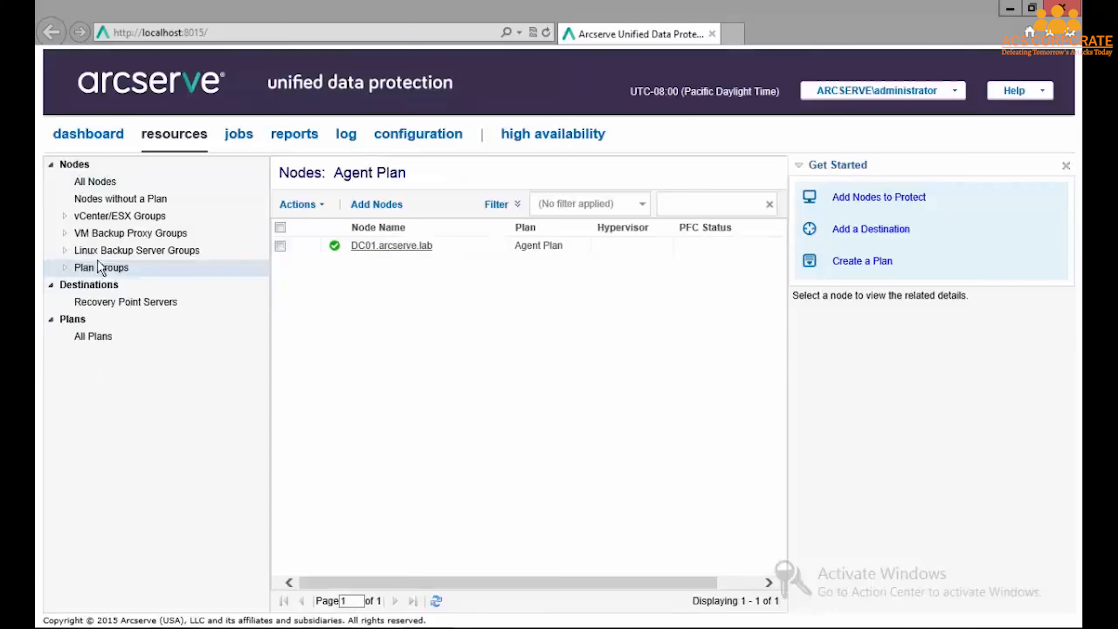
# - Start a restore for the node production.arcserve.lab from the list of all nodes and choose Restore Exchange Mail
pyautogui.click(94, 180)
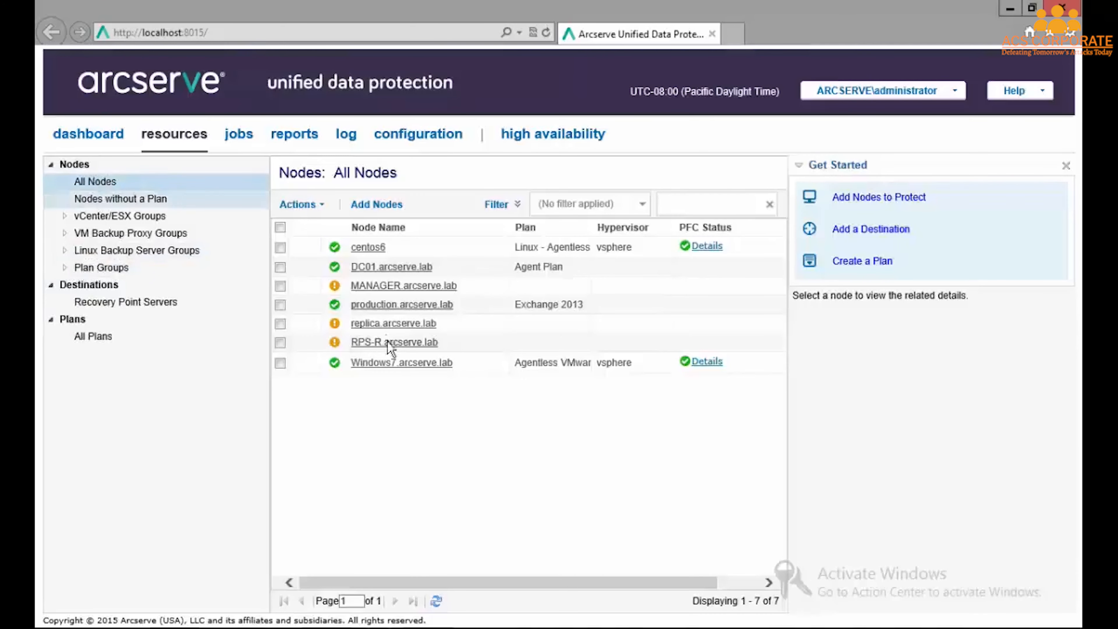
pyautogui.rightClick(385, 313)
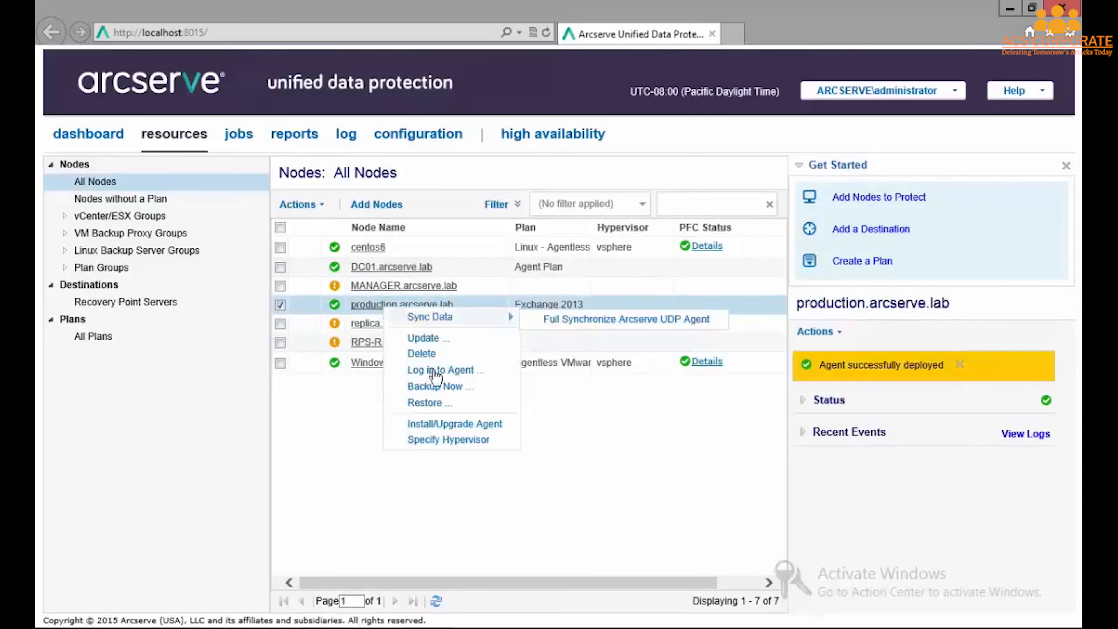
pyautogui.click(429, 405)
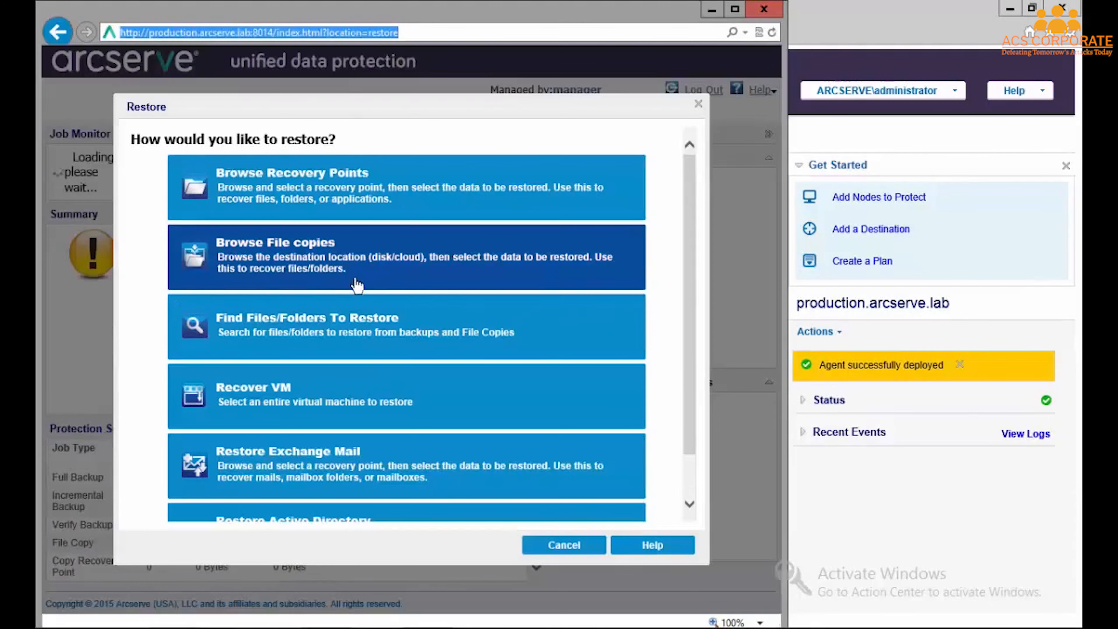
pyautogui.scroll(-1, 694, 365)
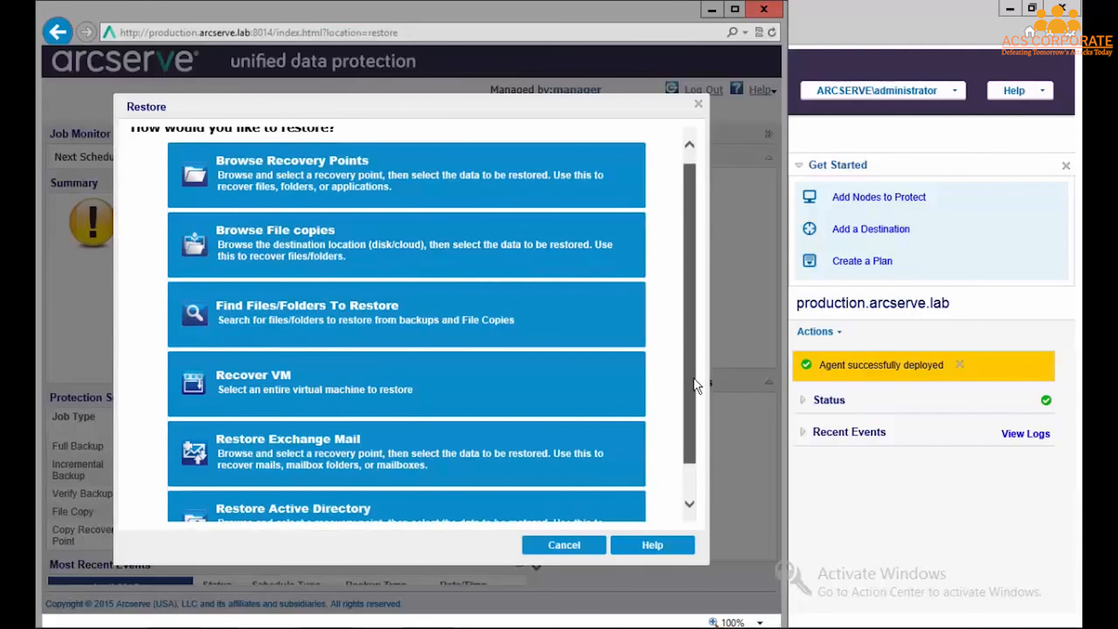
pyautogui.scroll(-2, 697, 386)
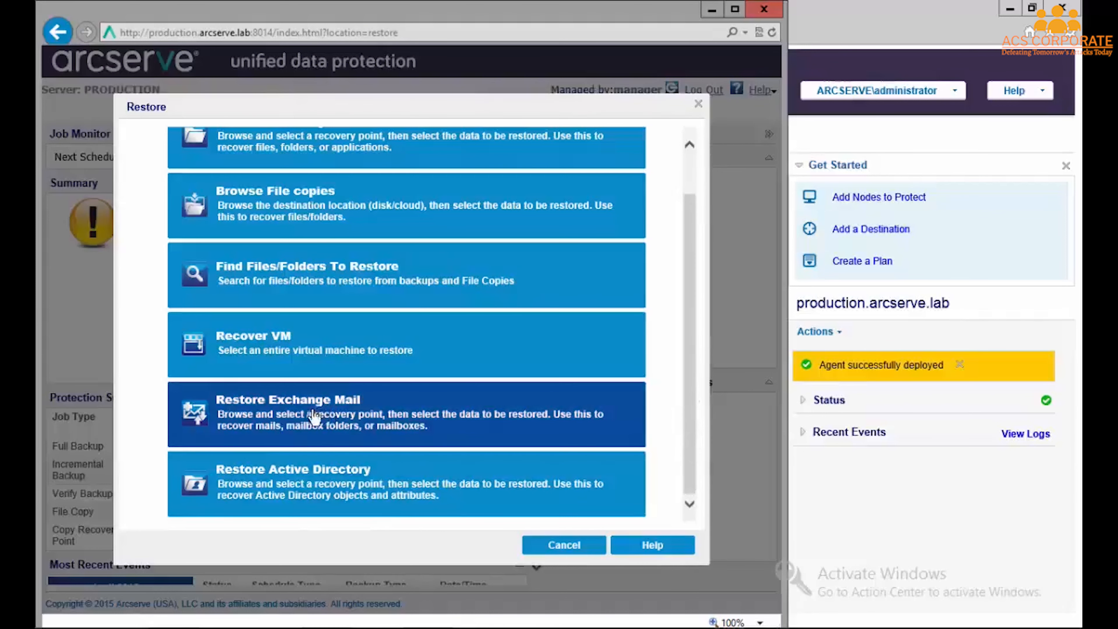
pyautogui.click(256, 414)
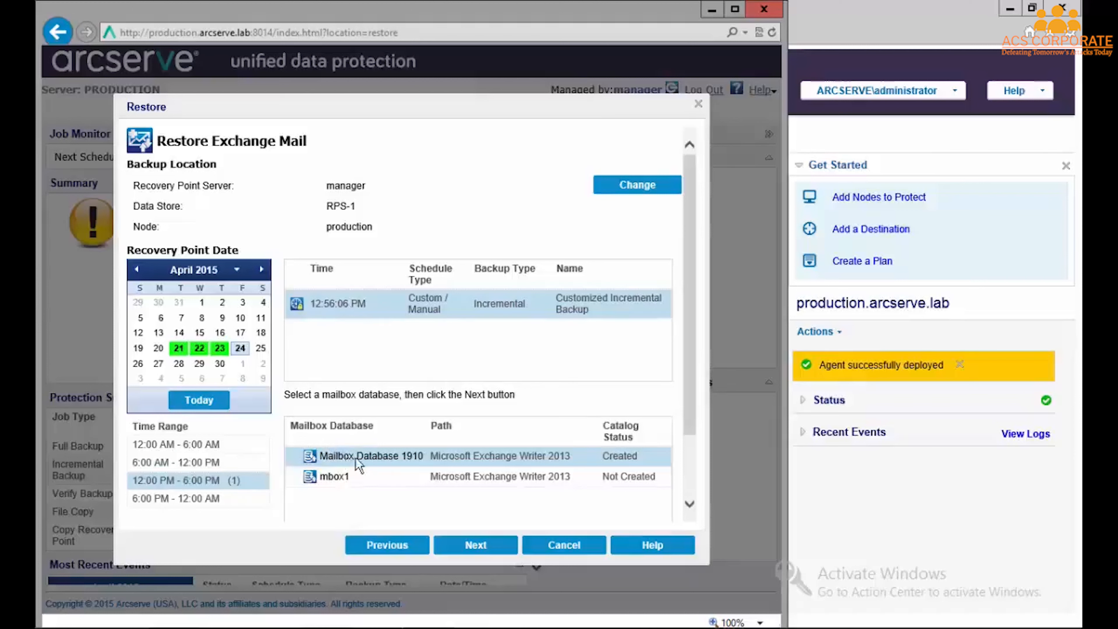
pyautogui.click(502, 549)
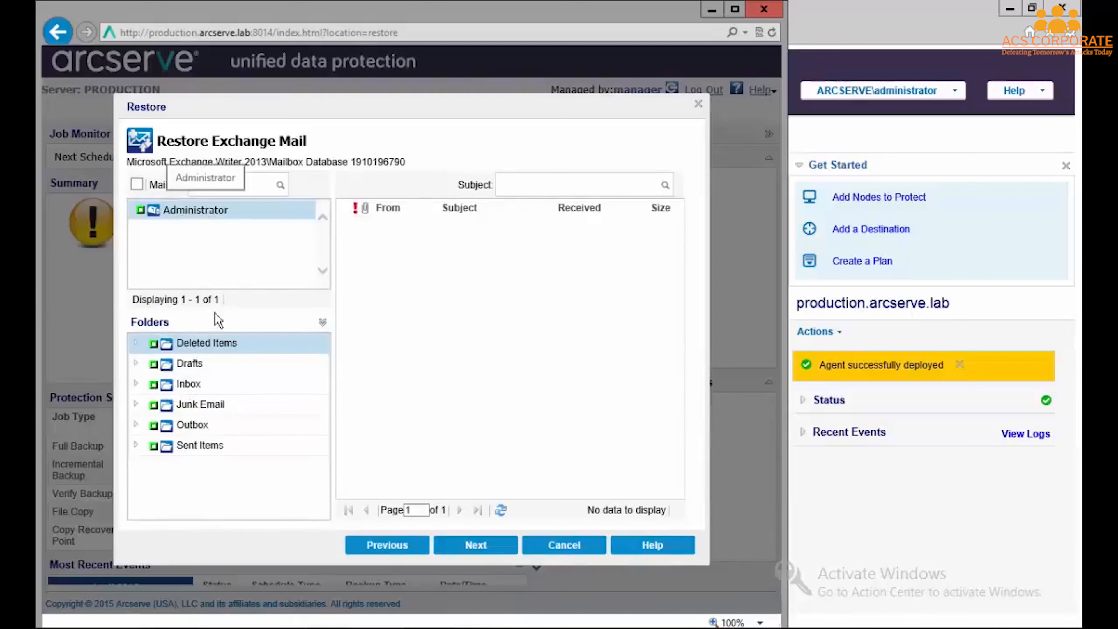
pyautogui.click(189, 384)
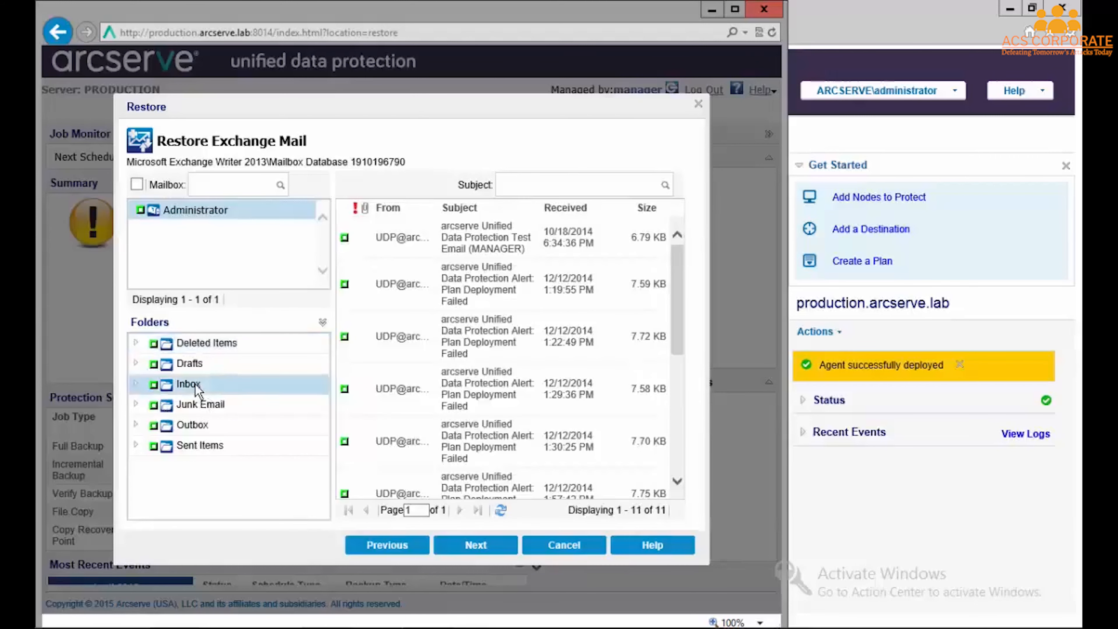
pyautogui.click(345, 285)
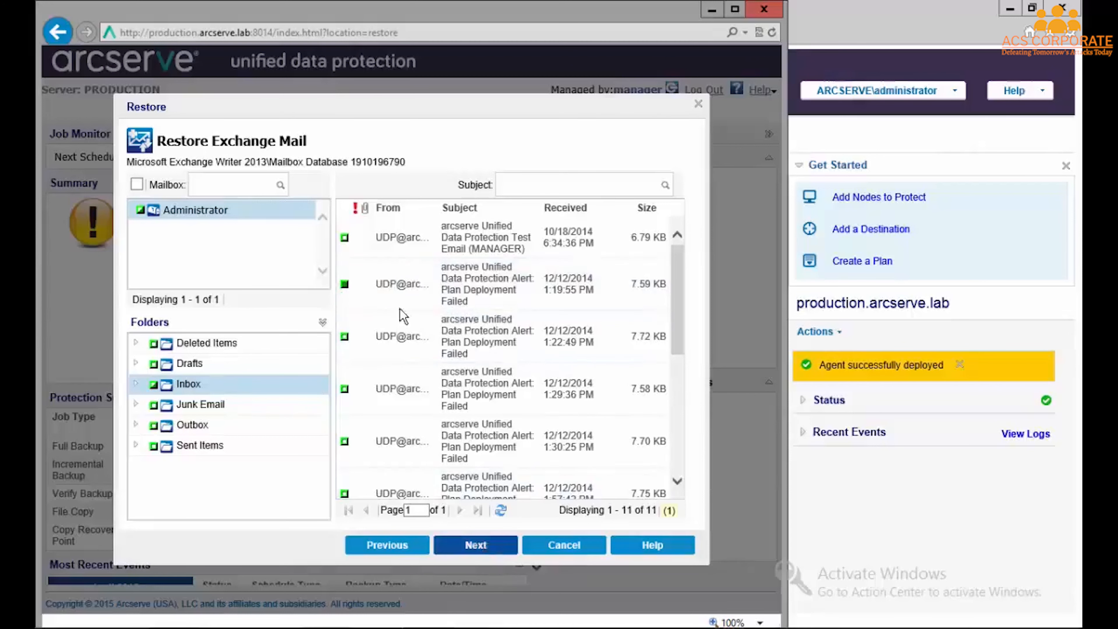
# - Review the email restore options, try to continue with Restore to alternate location, and return to the choice of restore types
pyautogui.click(477, 553)
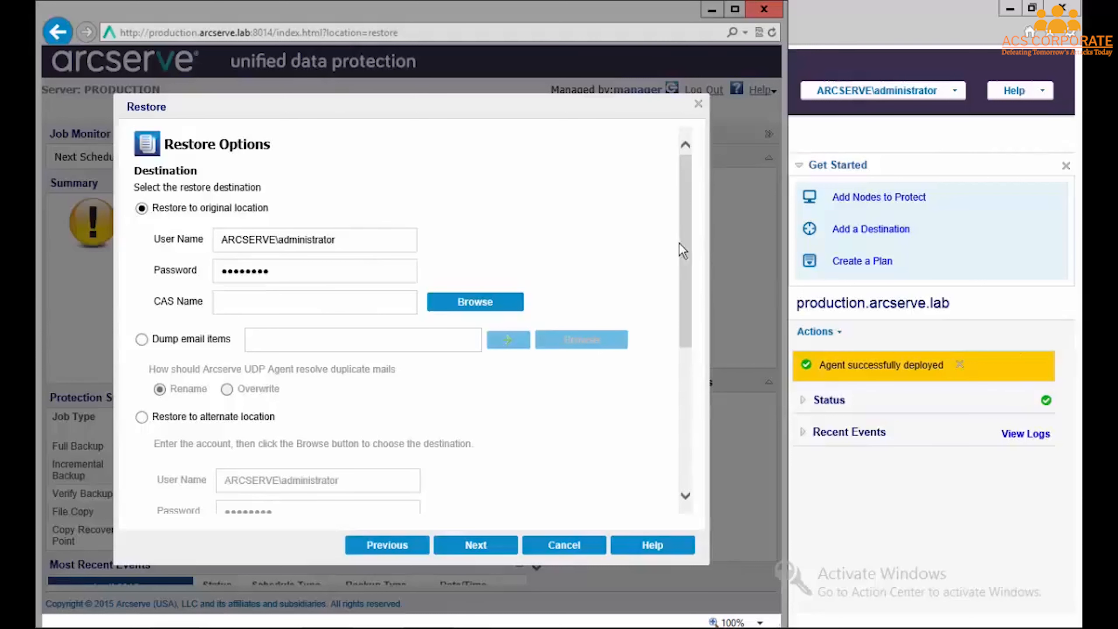
pyautogui.moveTo(683, 255); pyautogui.dragTo(682, 319)
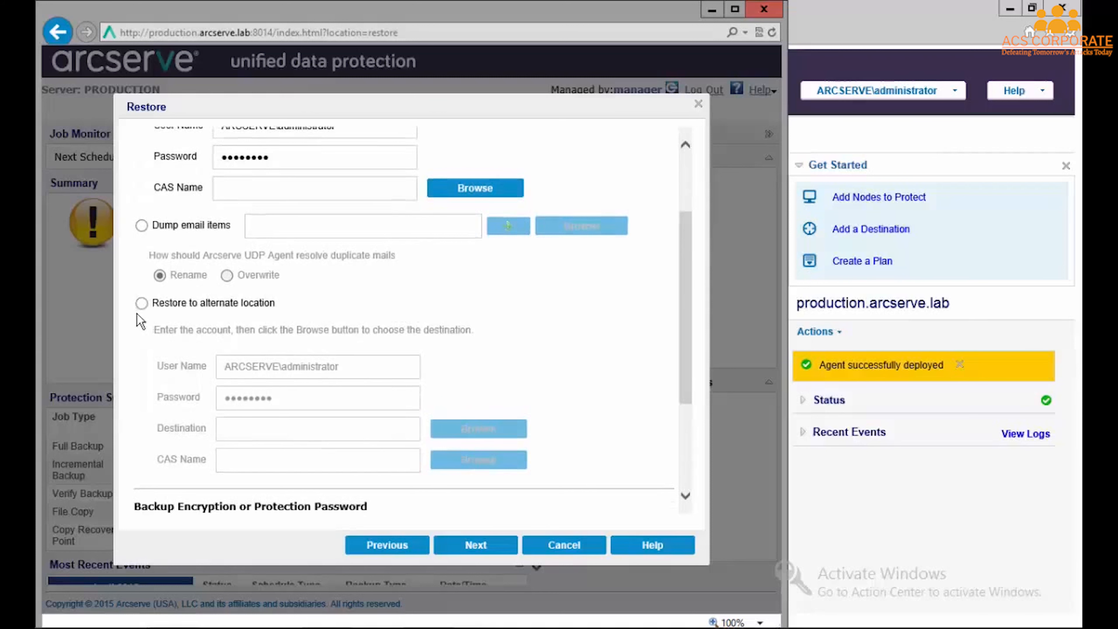
pyautogui.click(142, 304)
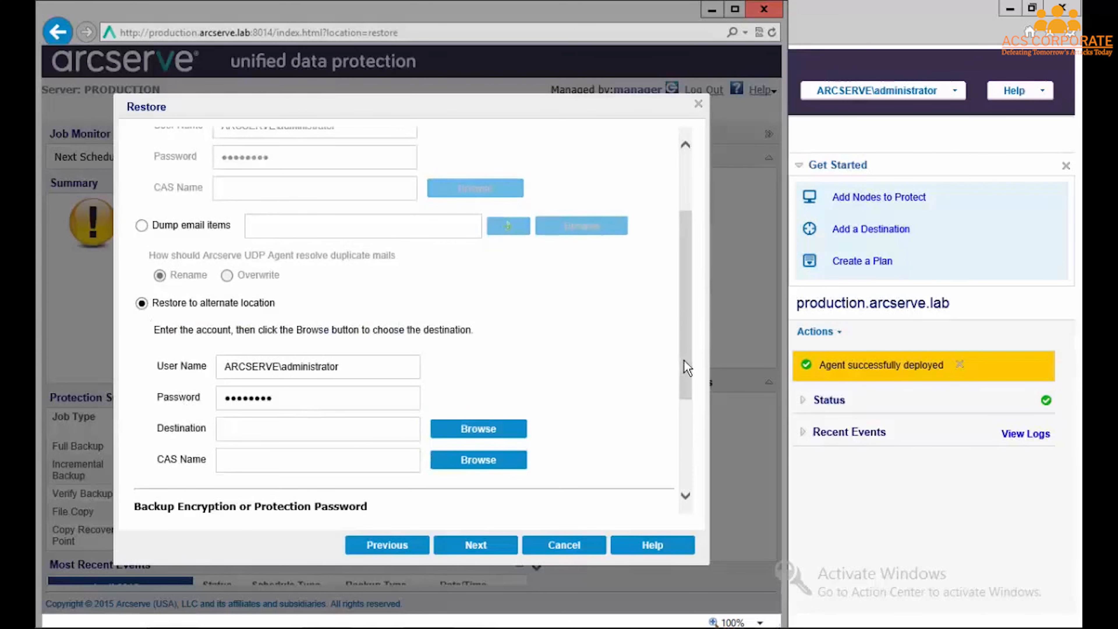
pyautogui.moveTo(683, 361); pyautogui.dragTo(685, 443)
pyautogui.scroll(-3, 690, 398)
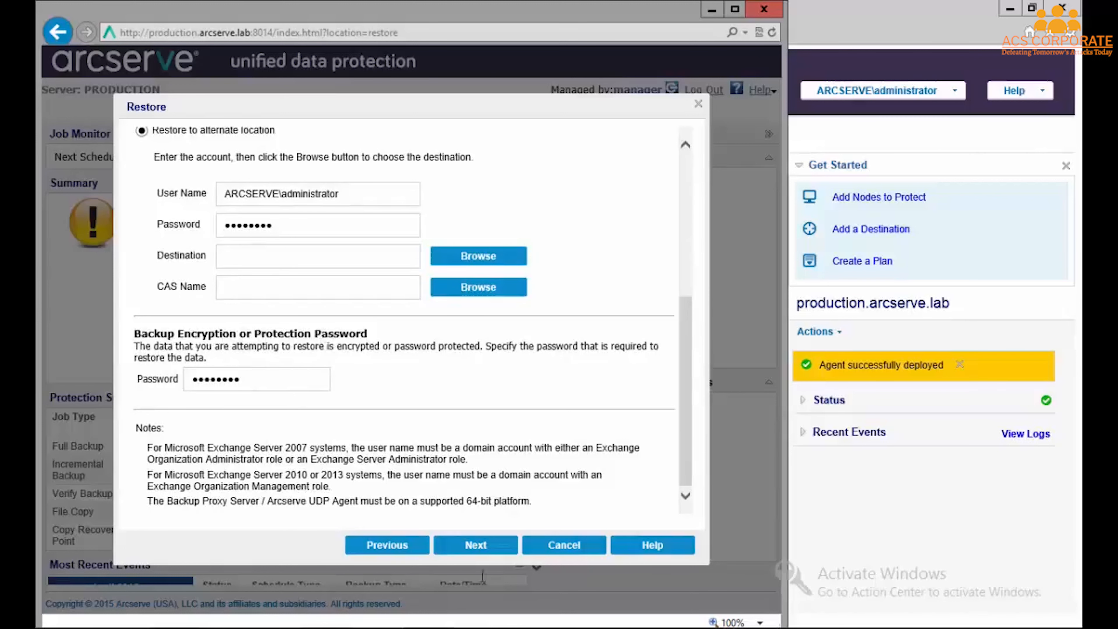
pyautogui.click(470, 549)
pyautogui.scroll(3, 704, 406)
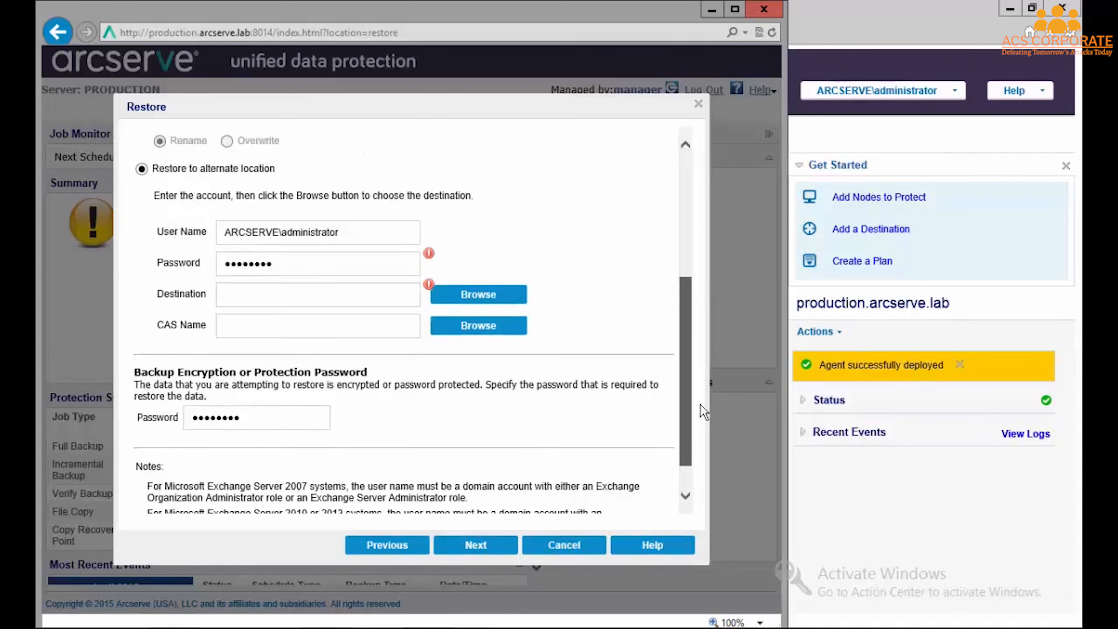
pyautogui.scroll(4, 704, 358)
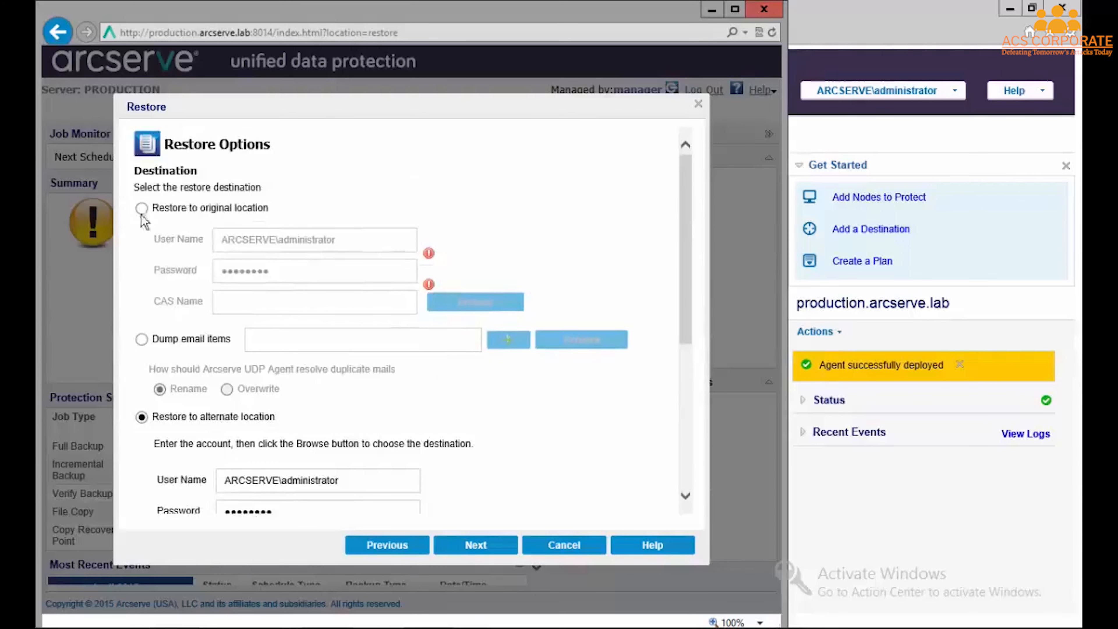
pyautogui.click(406, 550)
pyautogui.click(407, 552)
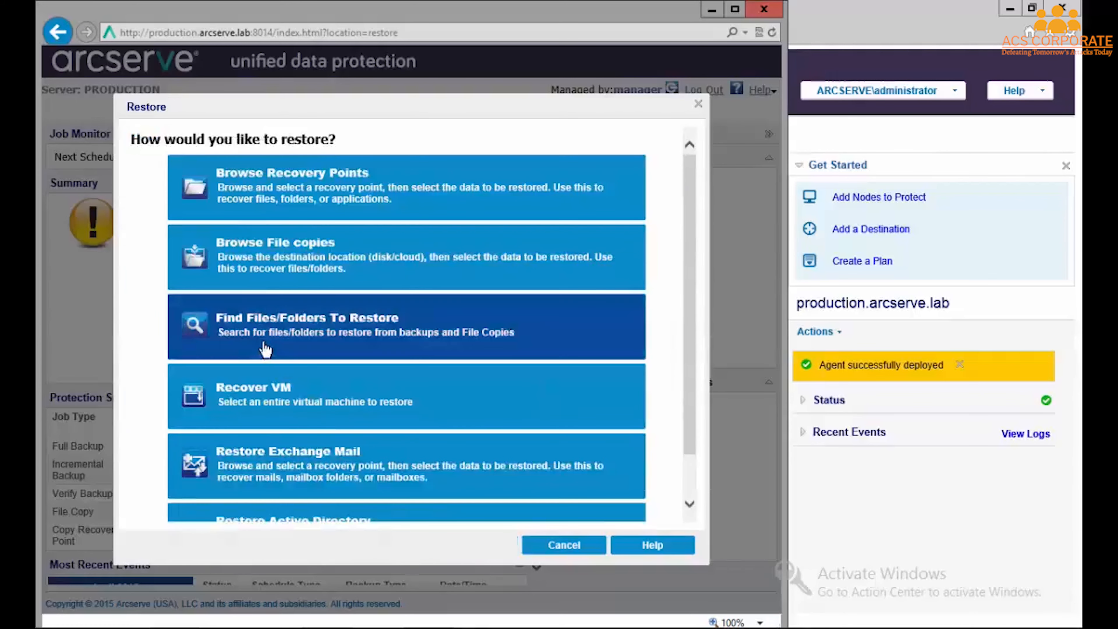
# - Browse the production node's recovery points and select test.rtf in the demo folder on the C: volume for restore
pyautogui.click(259, 192)
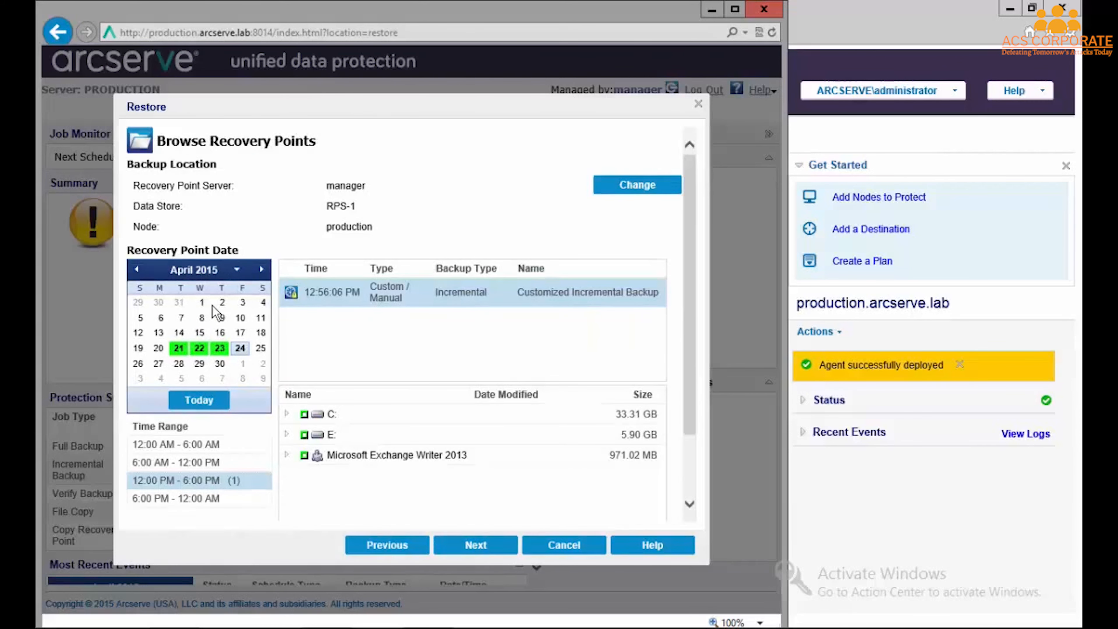
pyautogui.click(286, 414)
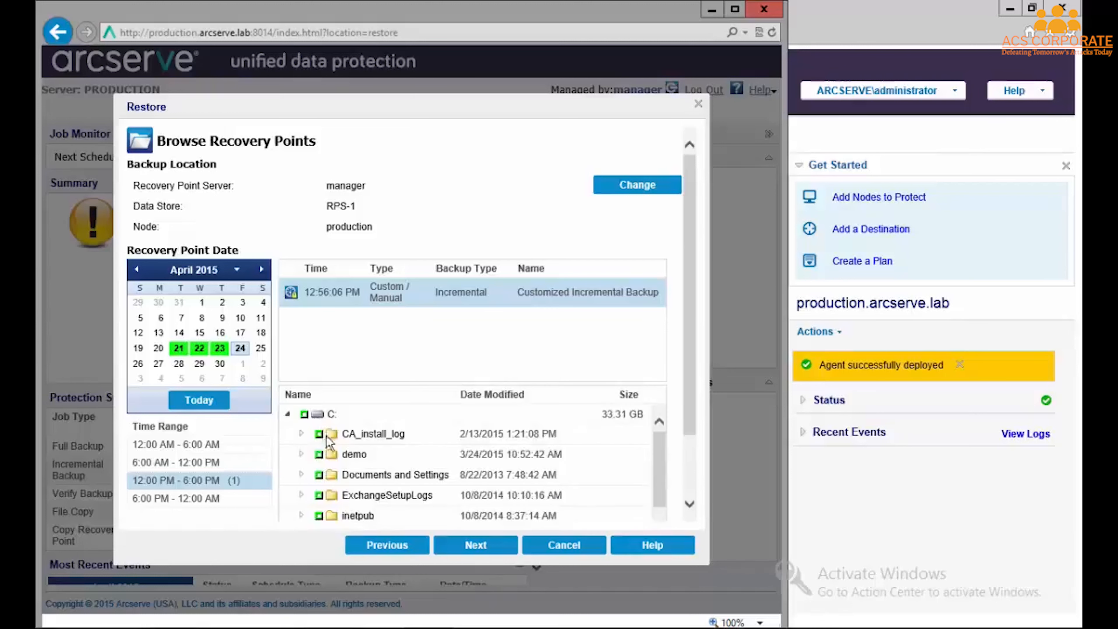
pyautogui.click(319, 455)
pyautogui.click(302, 456)
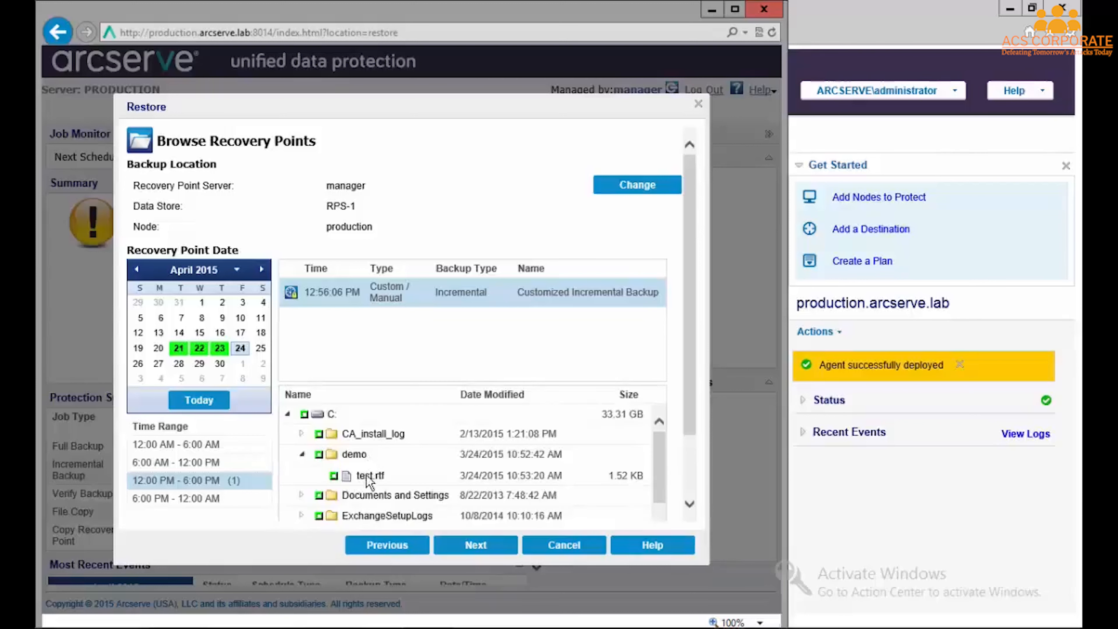
pyautogui.click(334, 476)
# - Examine the file restore options, comparing Restore to with Restore to original location and keeping the original location as destination
pyautogui.click(494, 556)
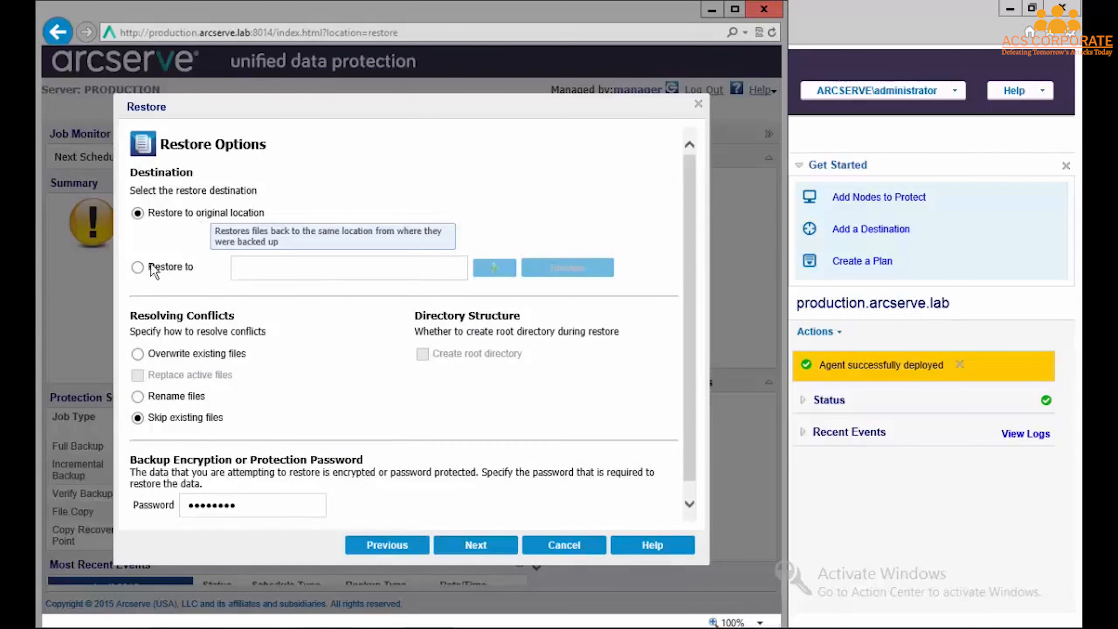
pyautogui.click(137, 267)
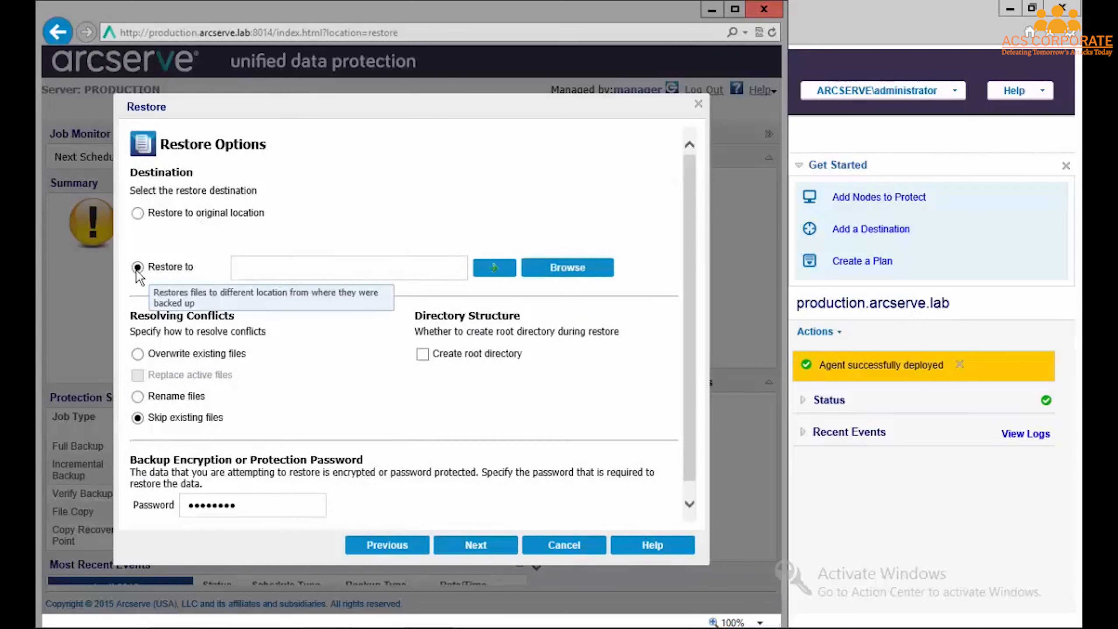
pyautogui.click(137, 213)
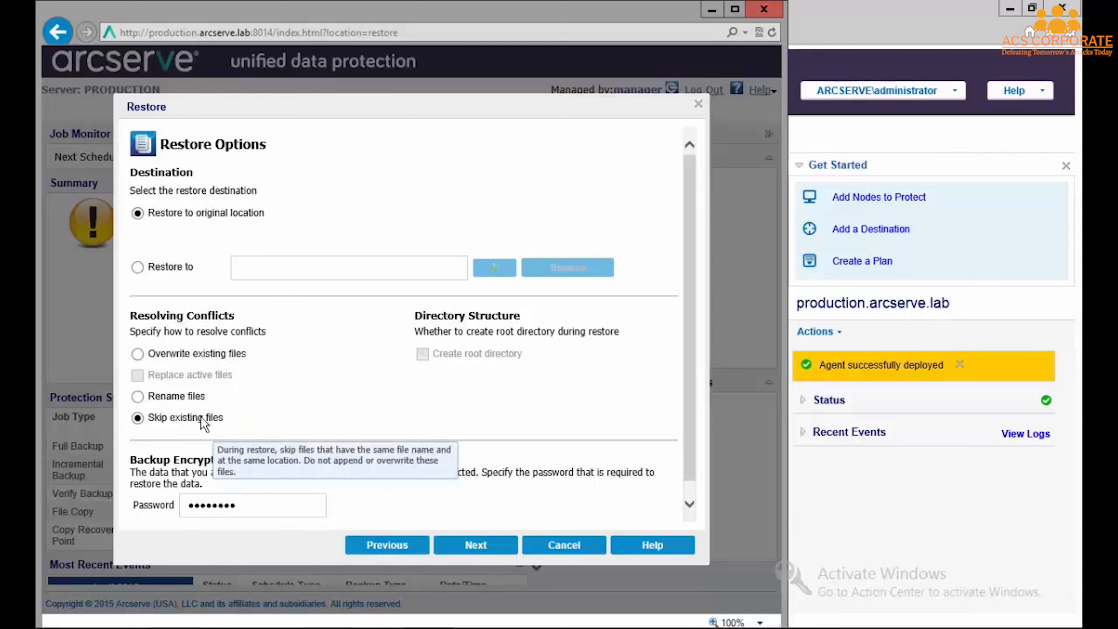
pyautogui.scroll(-1, 662, 406)
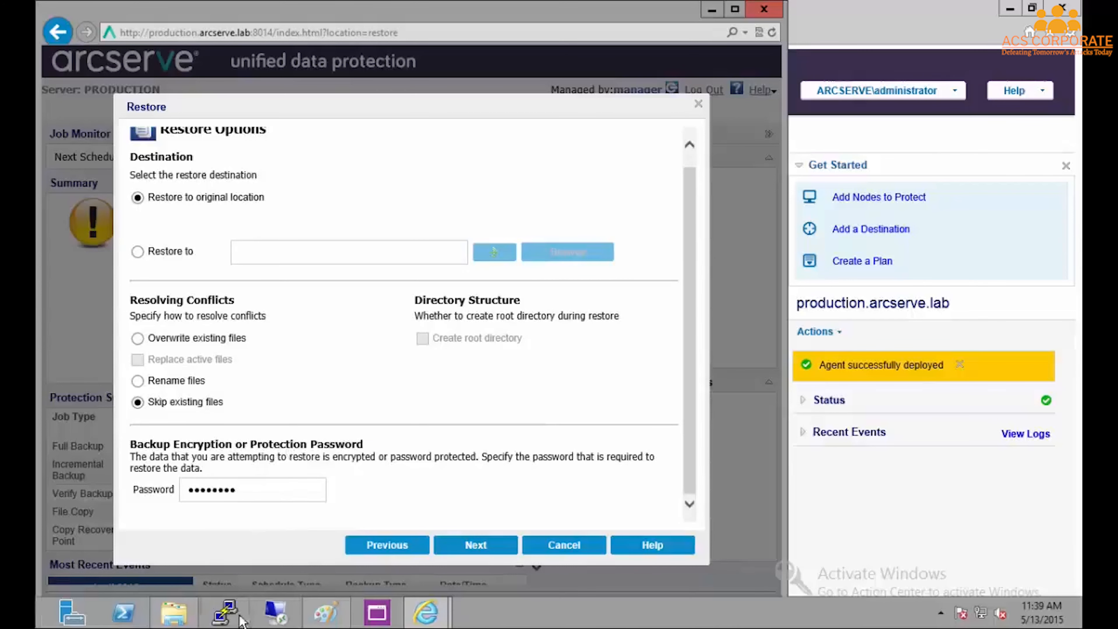
# - Switch to File Explorer and change the production folder in E:\Backup to Arcserve UDP Recovery Point View
pyautogui.click(198, 616)
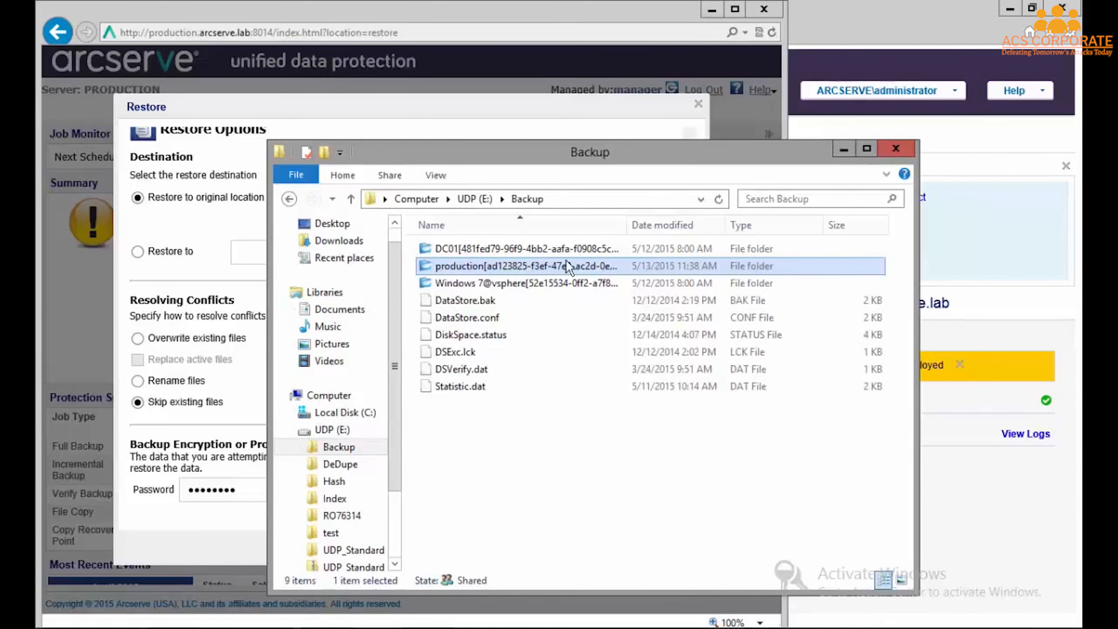
pyautogui.click(570, 200)
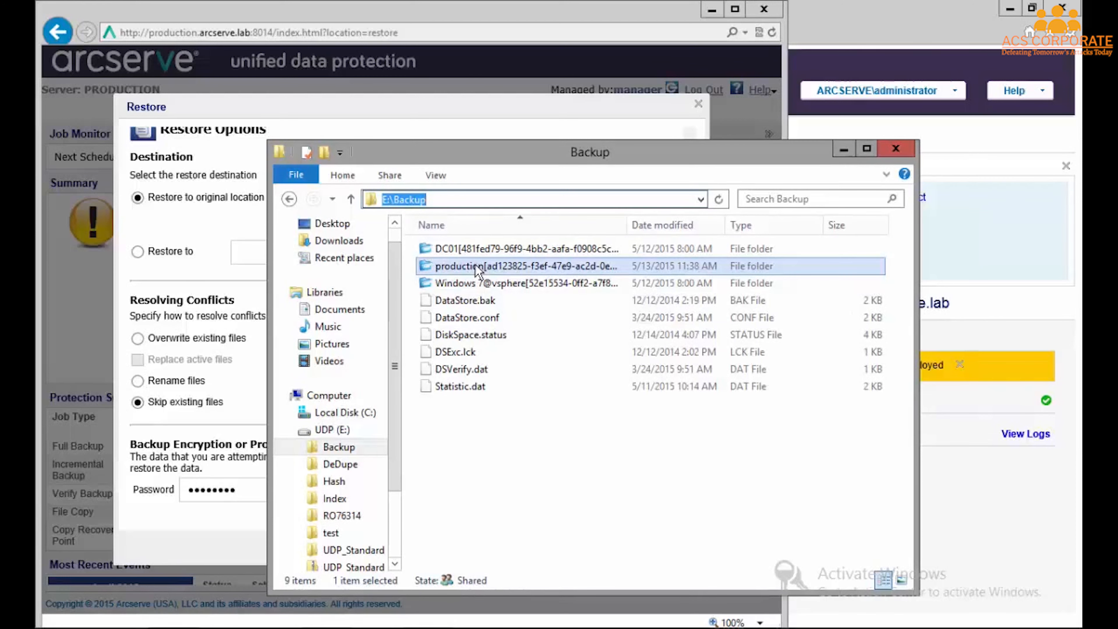
pyautogui.rightClick(449, 267)
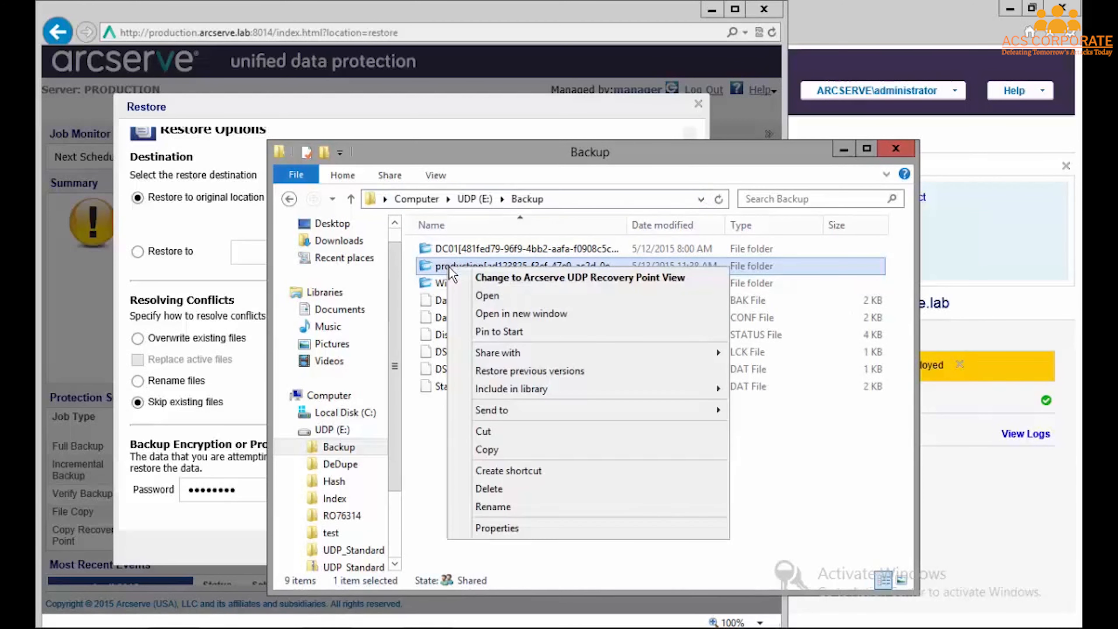
pyautogui.click(513, 281)
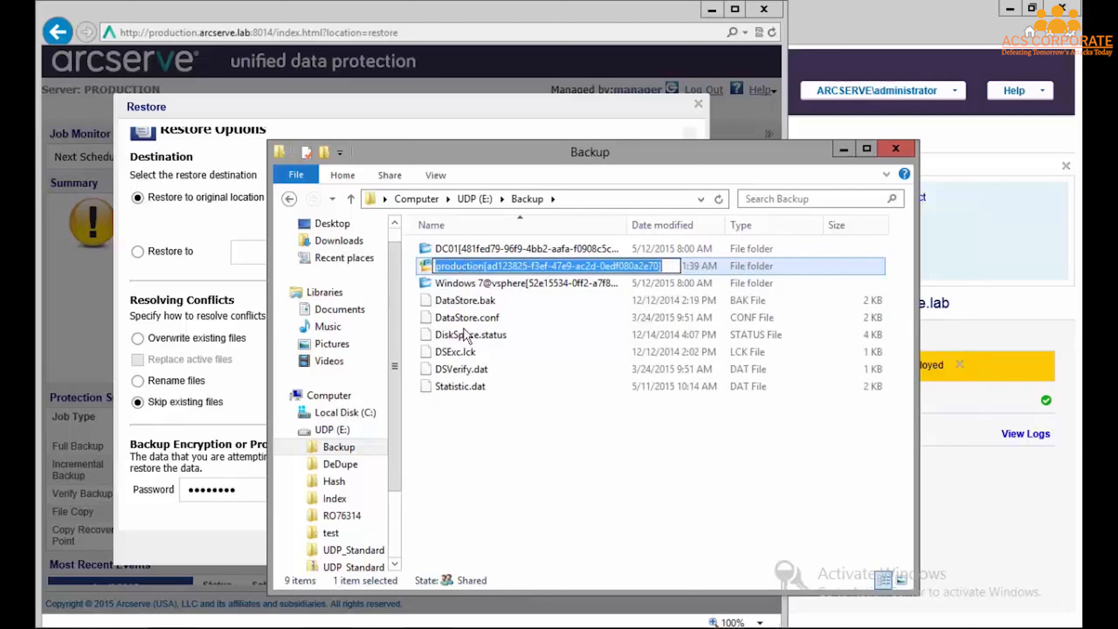
# - Browse the production folder's Recovery Point 3 to test.rtf in the demo folder of Volume[C]
pyautogui.doubleClick(429, 267)
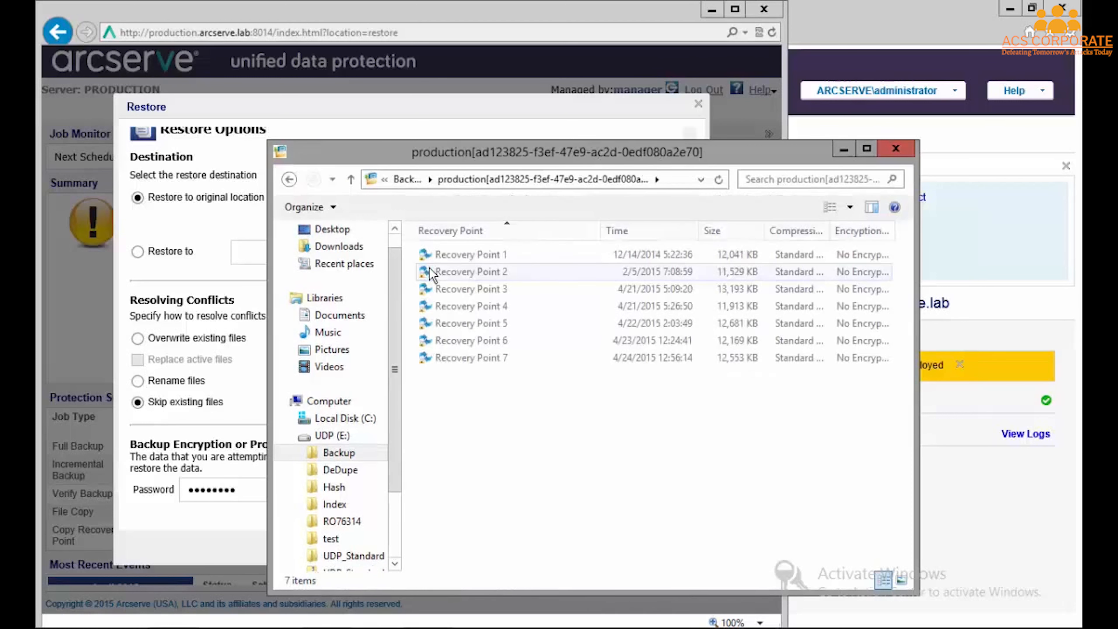
pyautogui.doubleClick(456, 289)
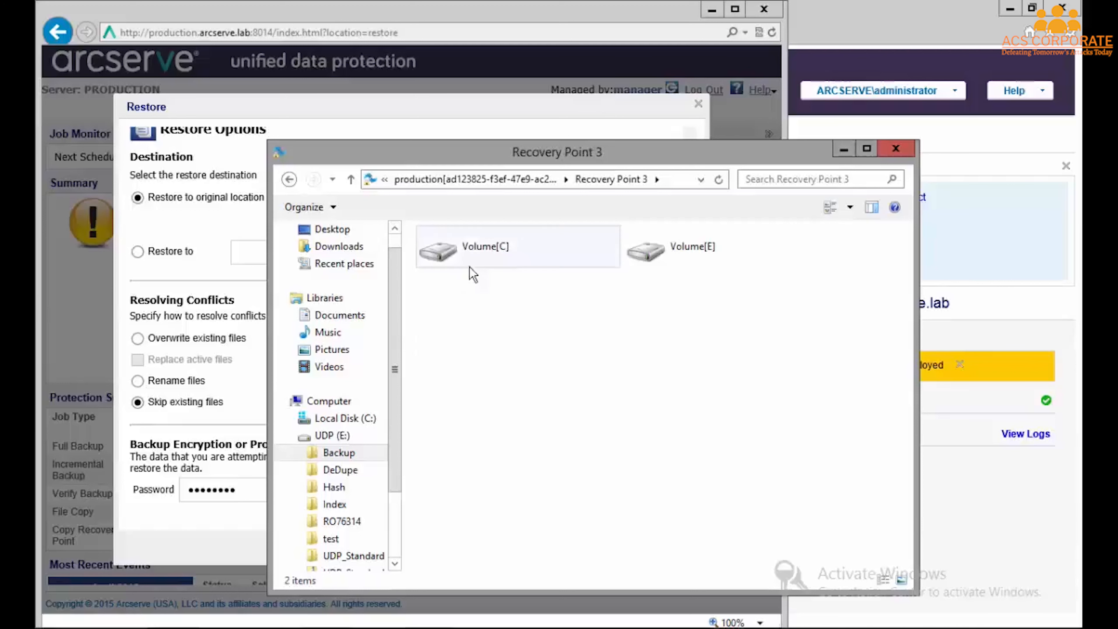
pyautogui.click(471, 256)
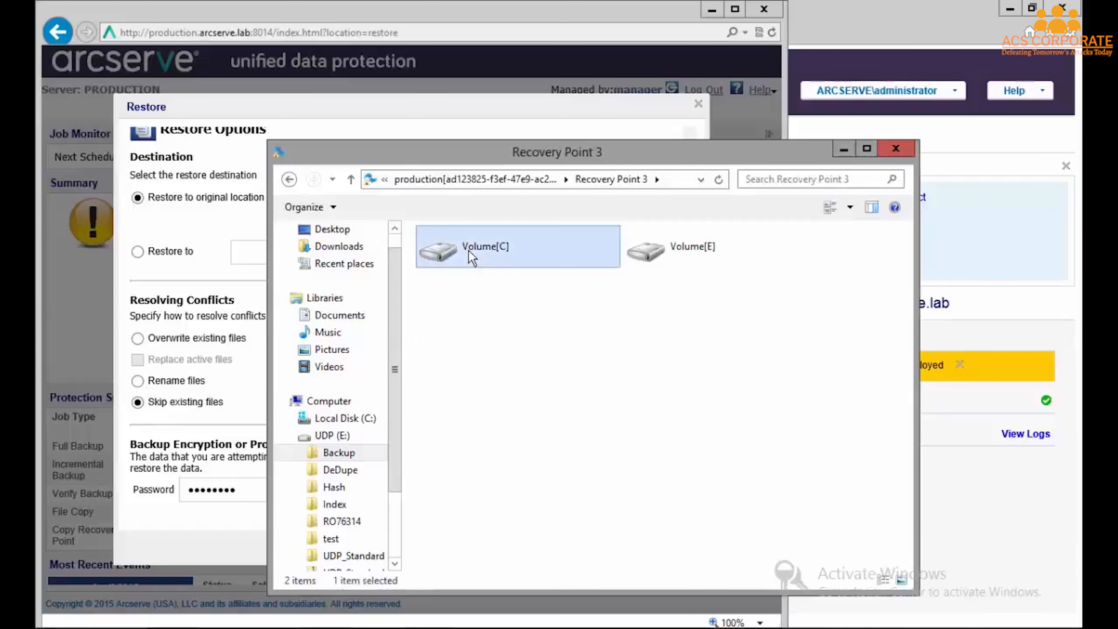
pyautogui.doubleClick(470, 250)
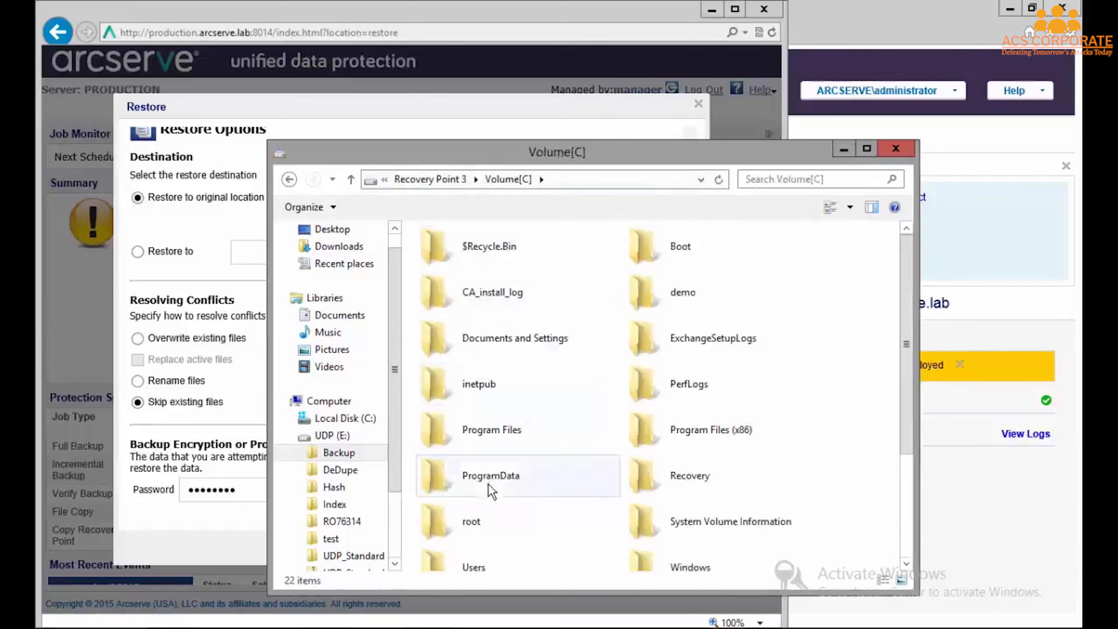
pyautogui.doubleClick(687, 293)
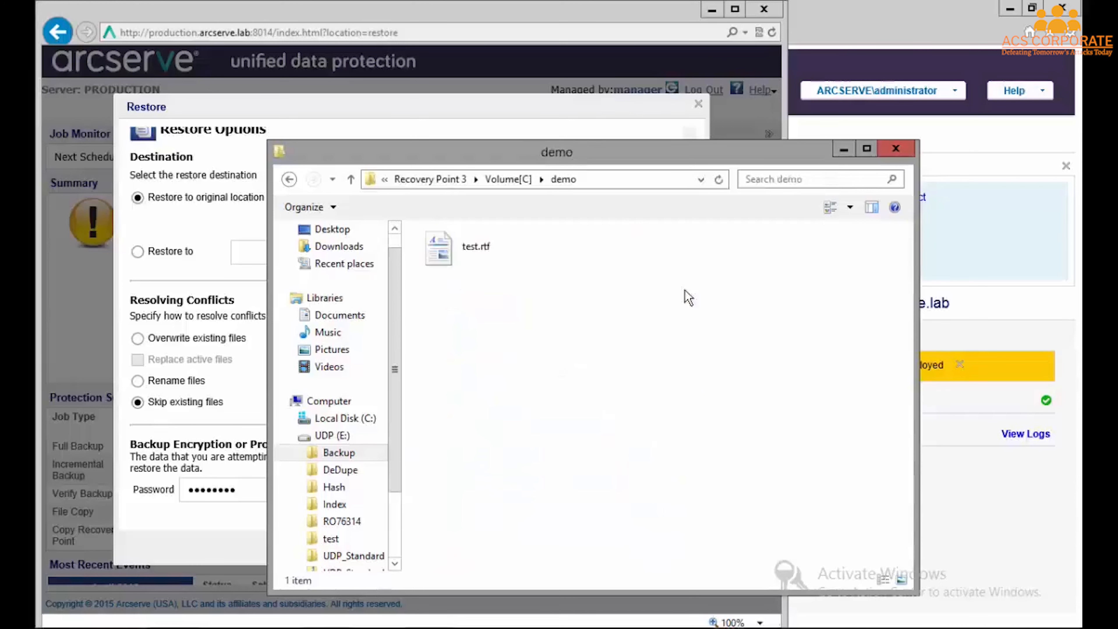
pyautogui.click(486, 258)
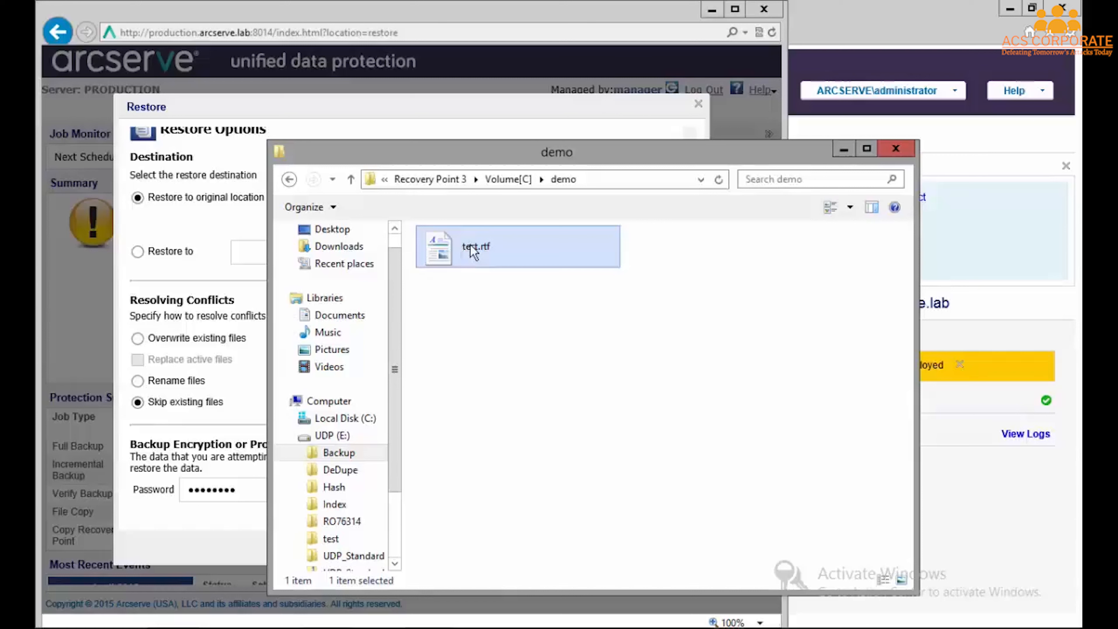
# - Return to the Backup folder, change the production folder back to Windows Normal View, and minimize File Explorer
pyautogui.click(352, 181)
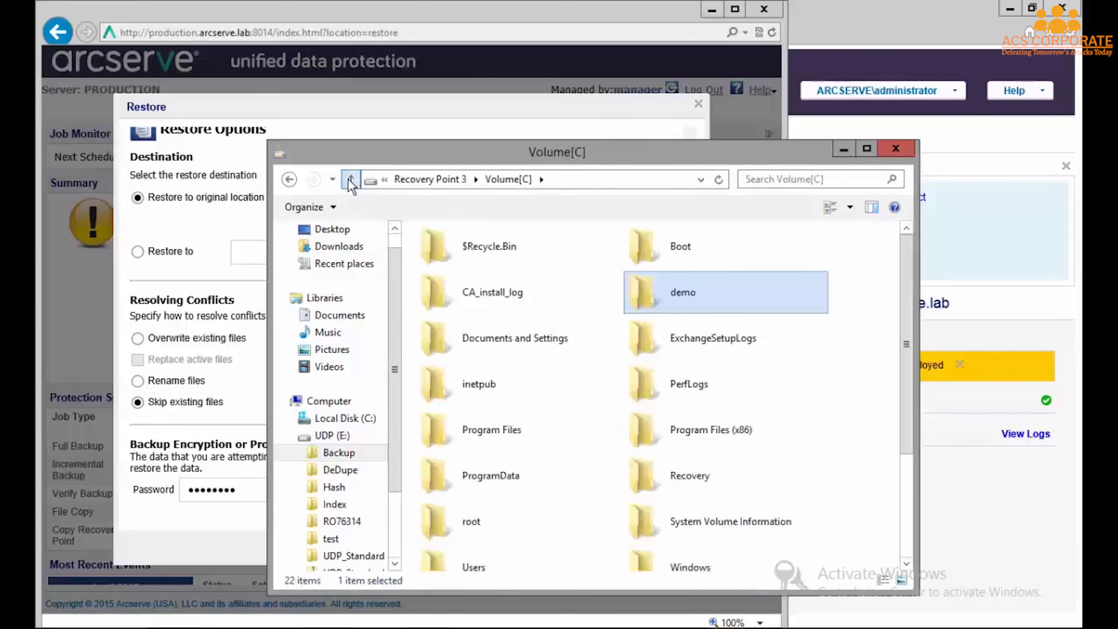
pyautogui.click(352, 180)
pyautogui.click(351, 181)
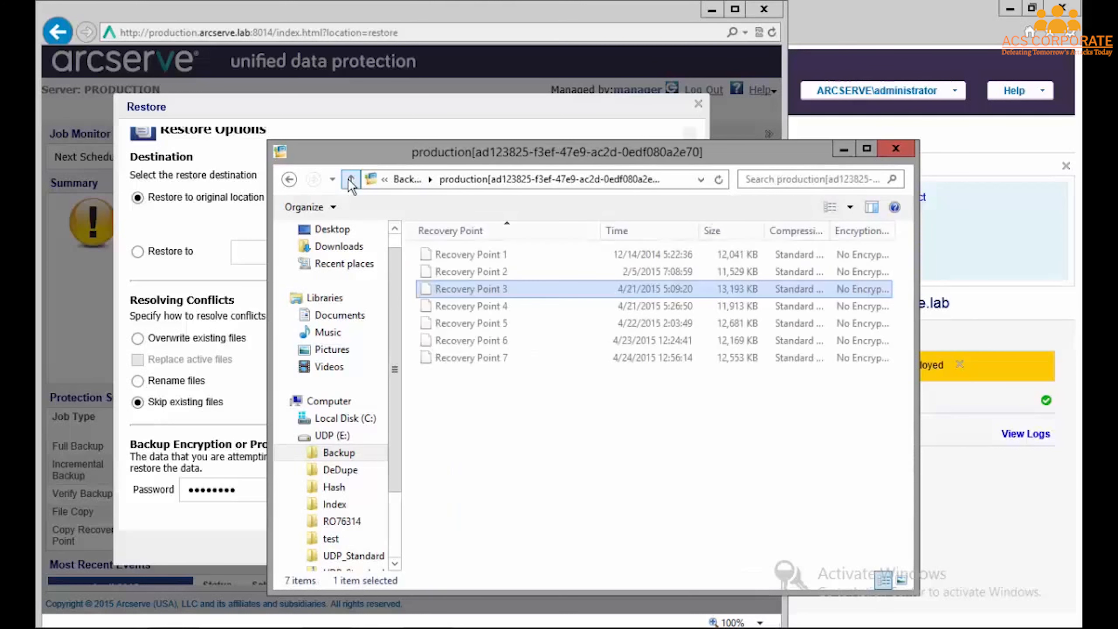
pyautogui.click(351, 180)
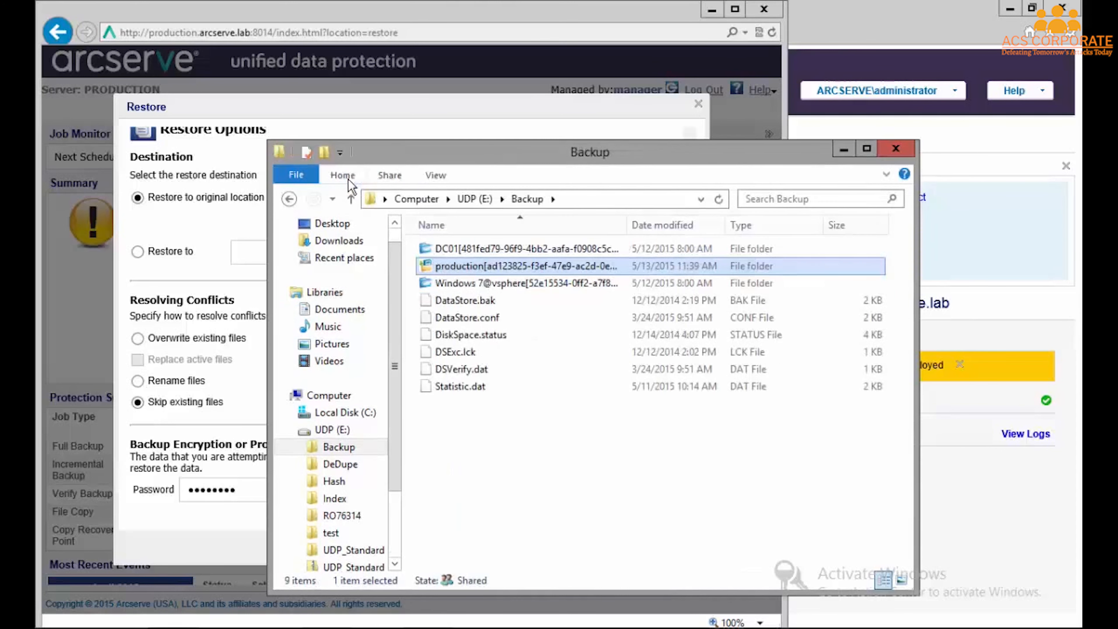
pyautogui.rightClick(442, 270)
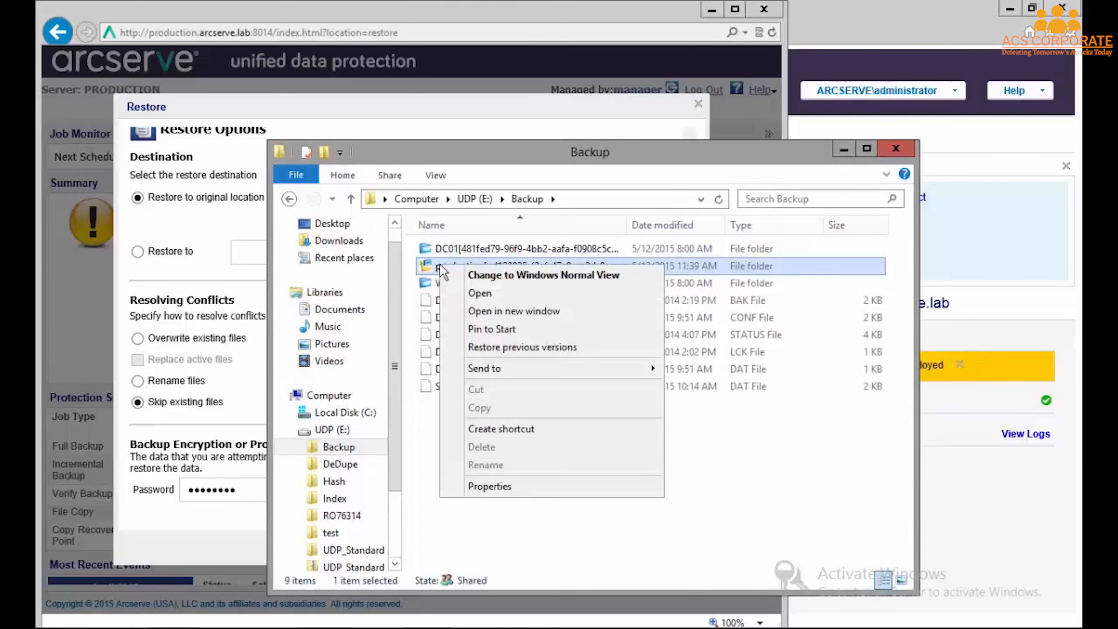
pyautogui.click(524, 280)
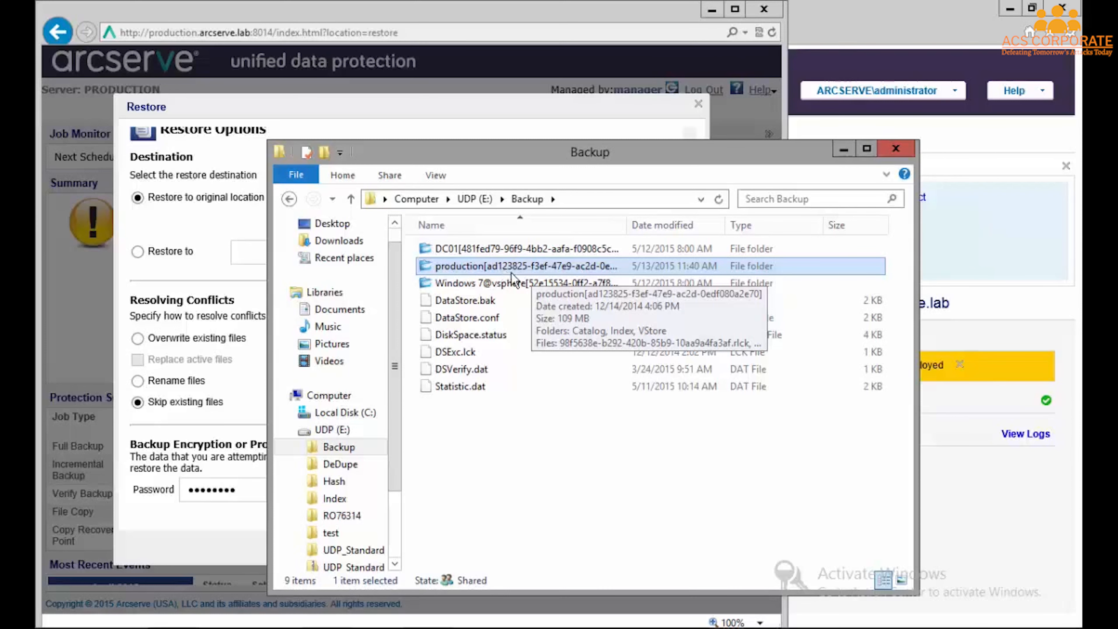
pyautogui.click(844, 150)
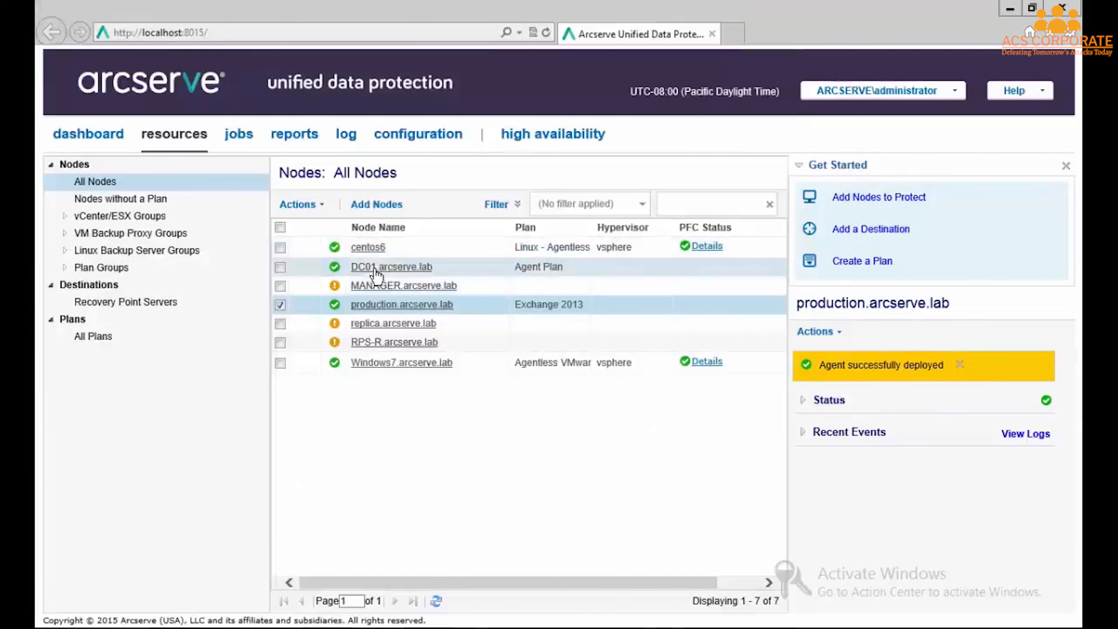
# - Start an Active Directory restore for the node DC01.arcserve.lab and open the dc=arcserve objects of its preselected recovery point
pyautogui.rightClick(383, 269)
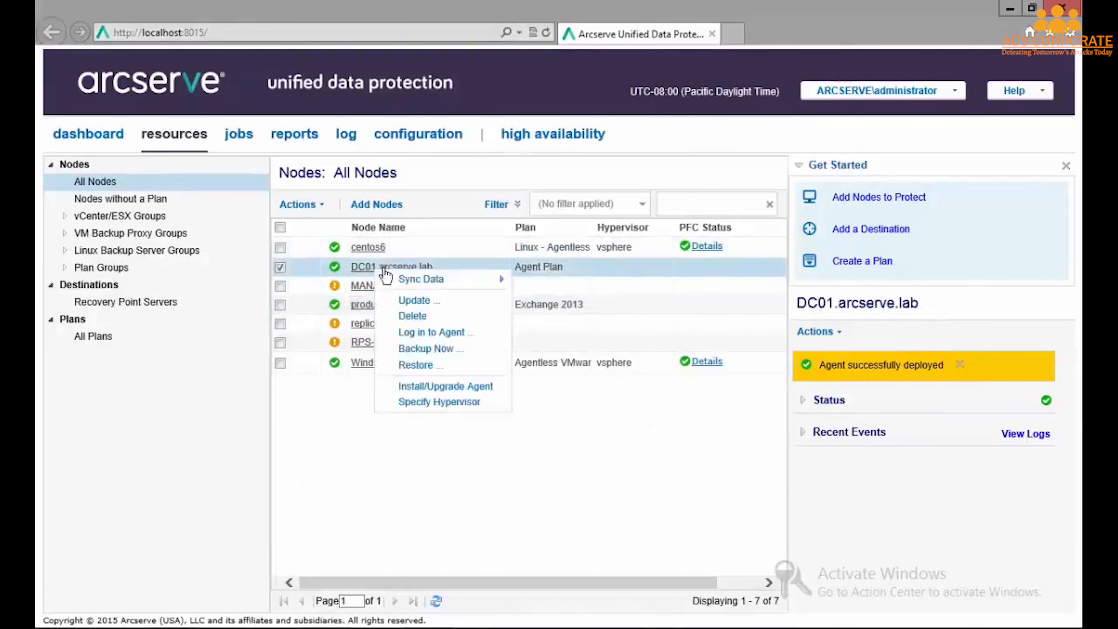
pyautogui.click(416, 365)
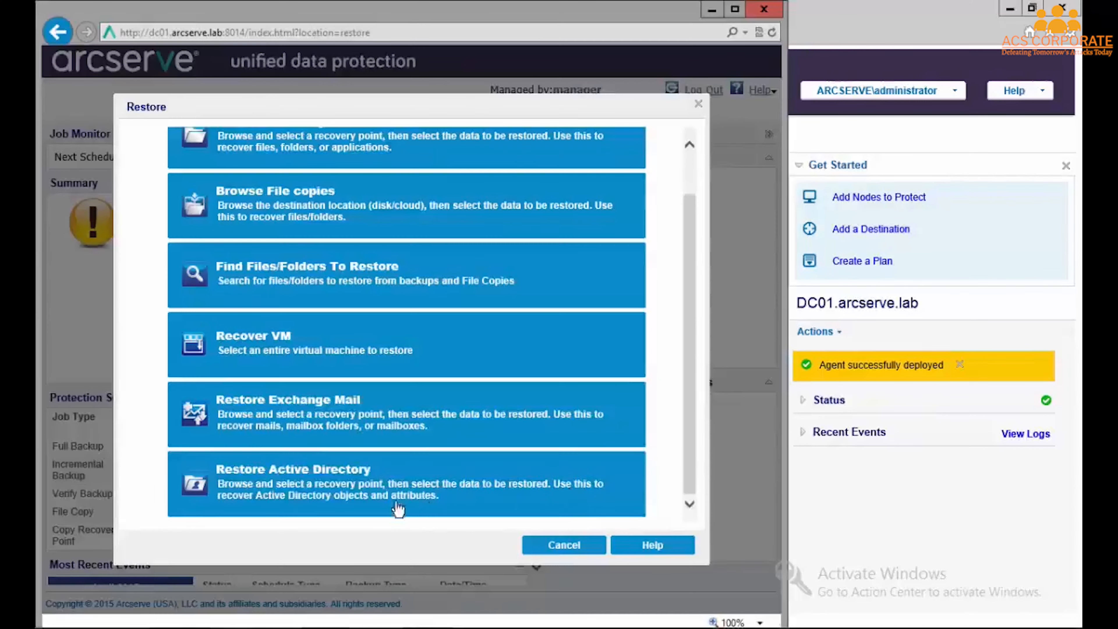
pyautogui.click(266, 487)
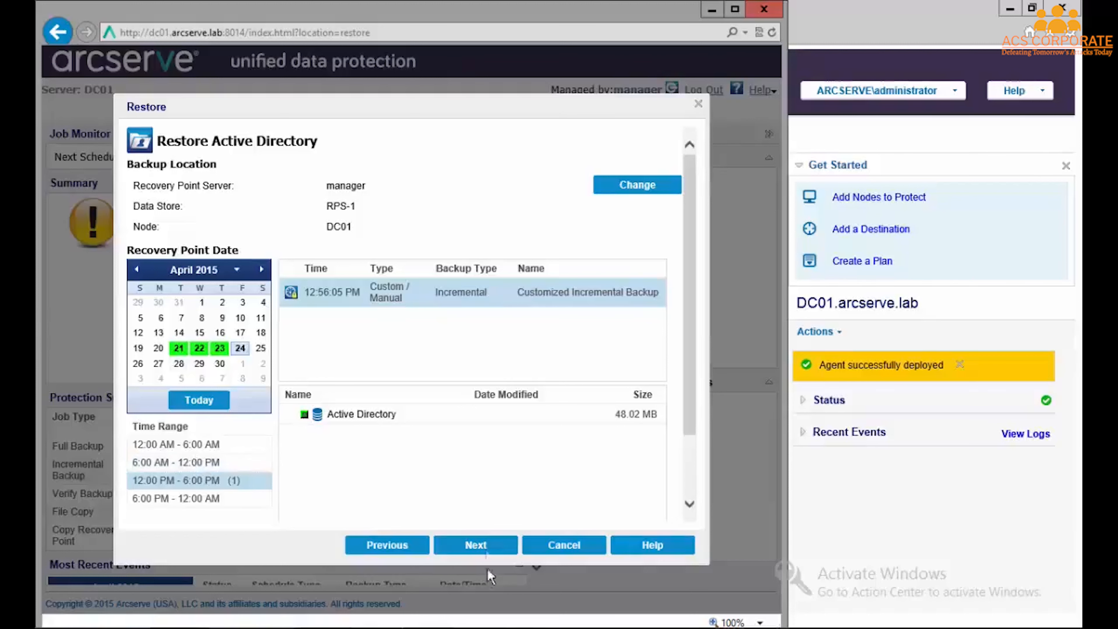
pyautogui.click(474, 546)
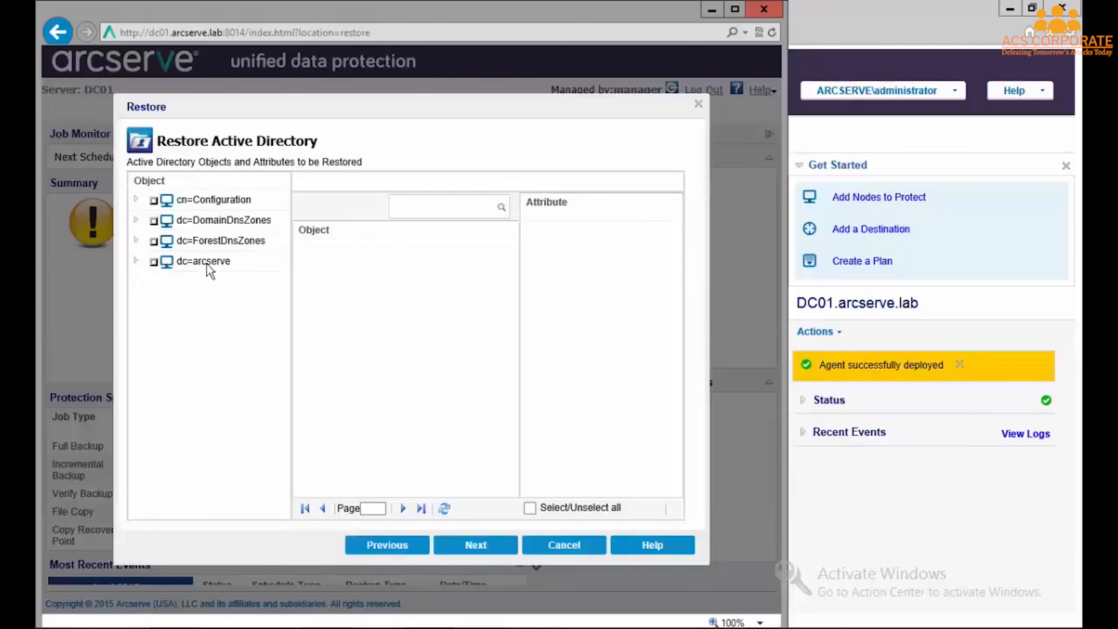
pyautogui.click(207, 264)
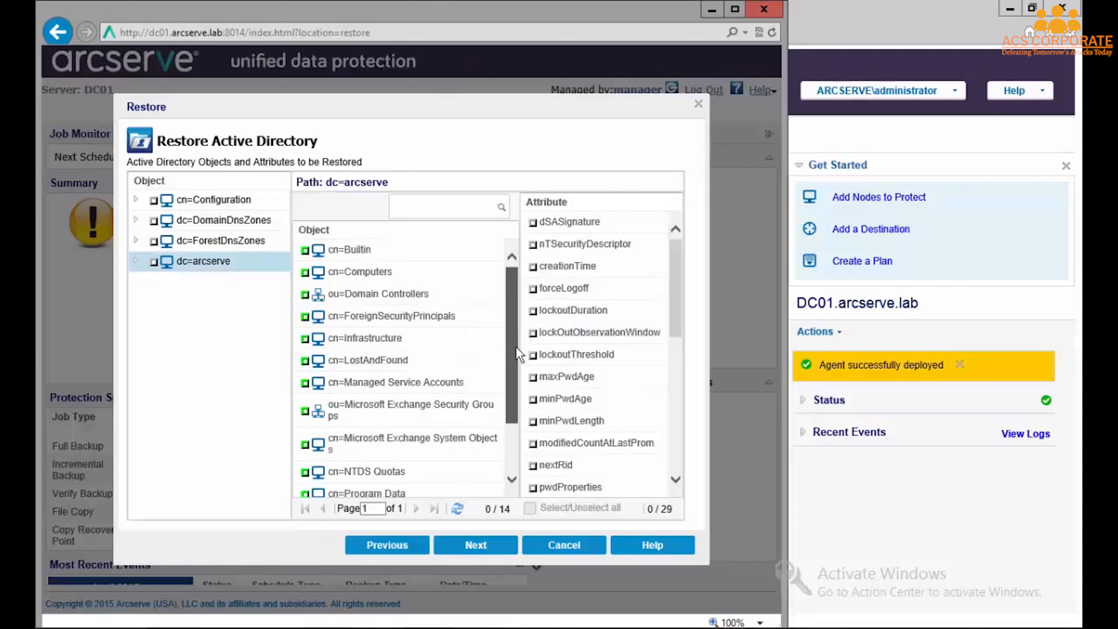
# - Expand dc=arcserve, open its cn=Users container, and try selecting the whole container before clearing that selection
pyautogui.scroll(-2, 515, 384)
pyautogui.scroll(-1, 515, 384)
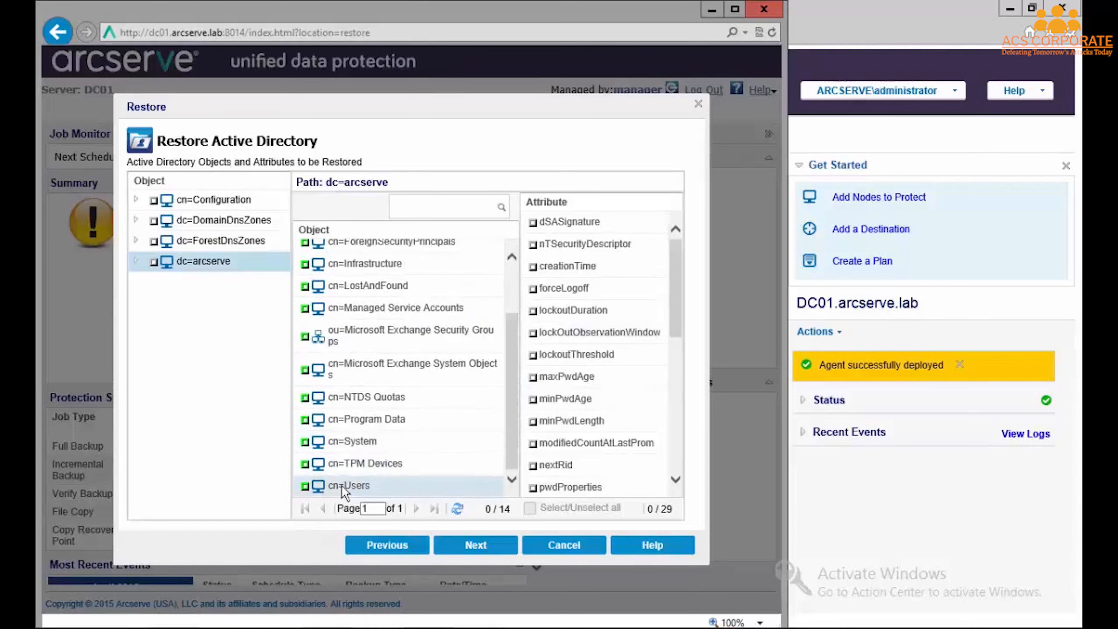
pyautogui.click(137, 261)
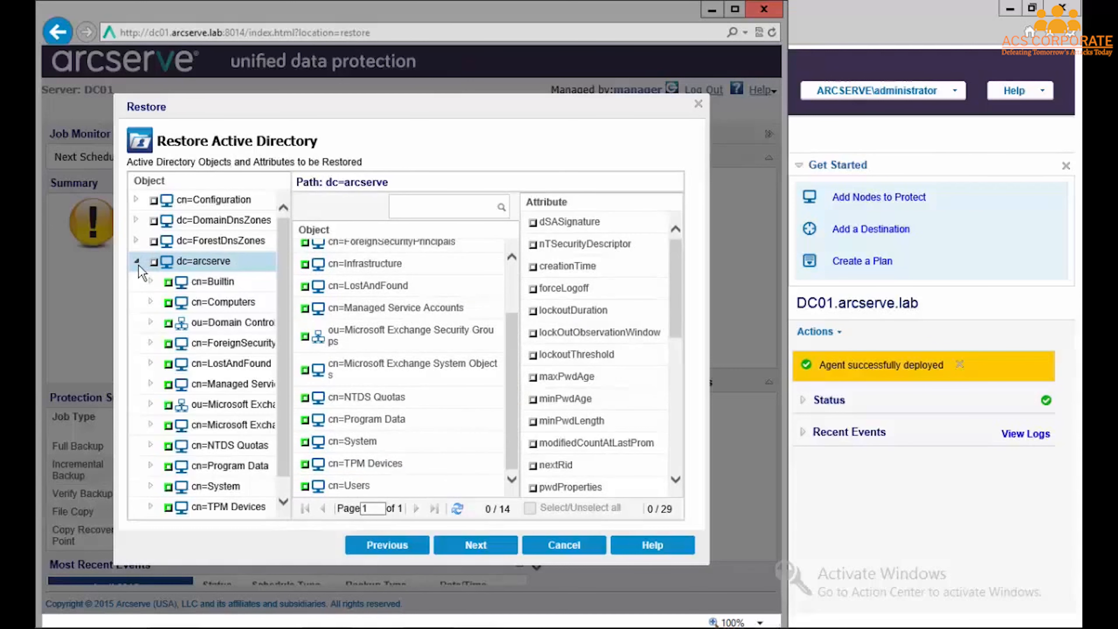
pyautogui.scroll(-1, 287, 388)
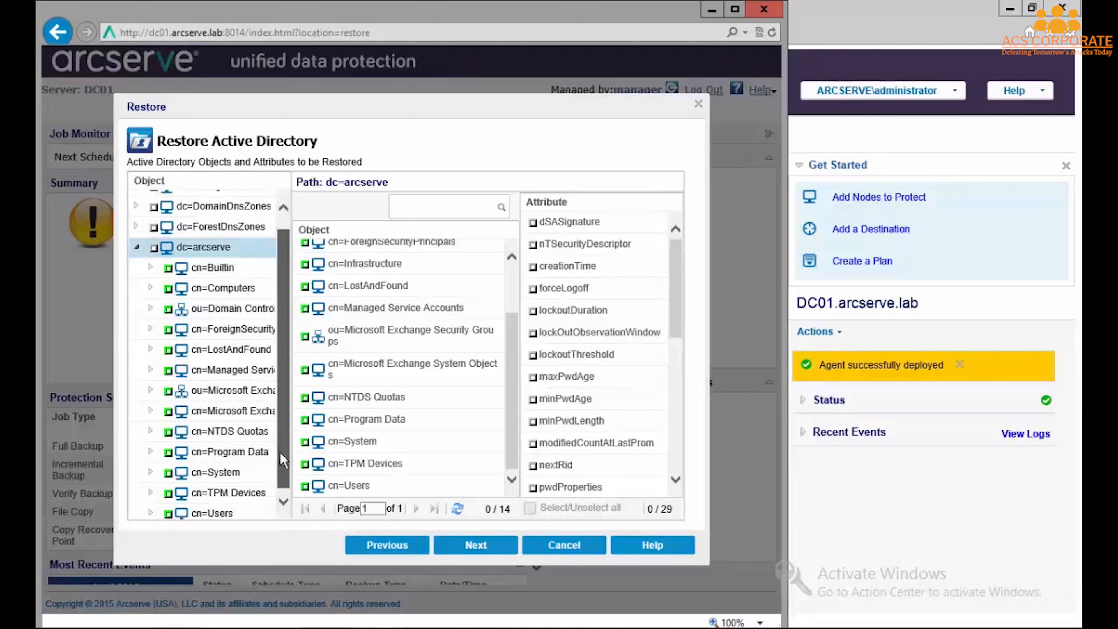
pyautogui.click(206, 511)
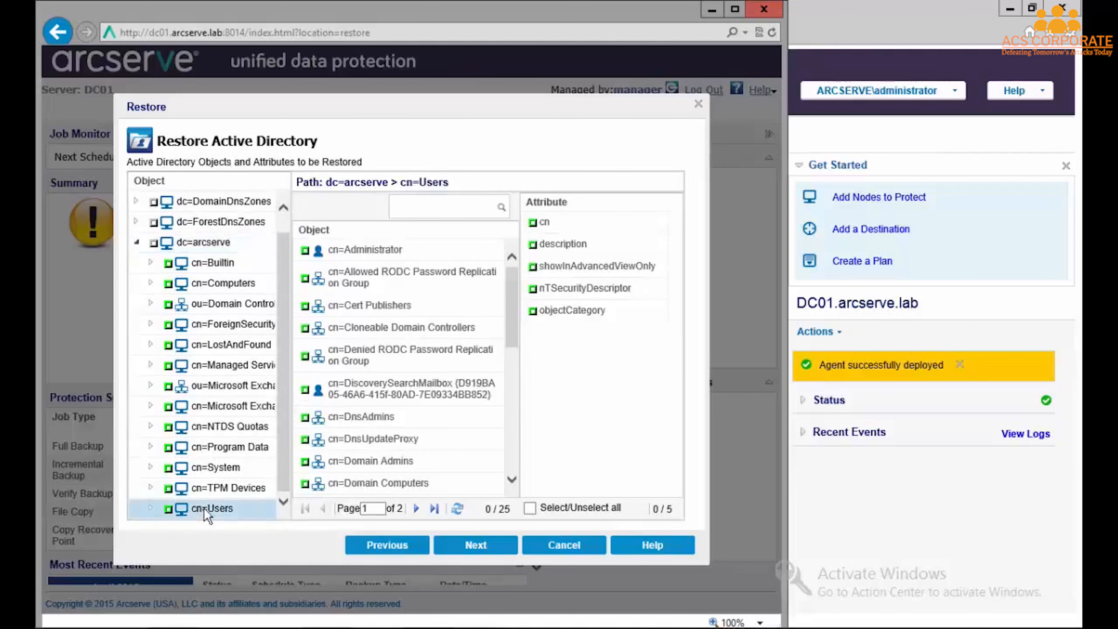
pyautogui.click(168, 511)
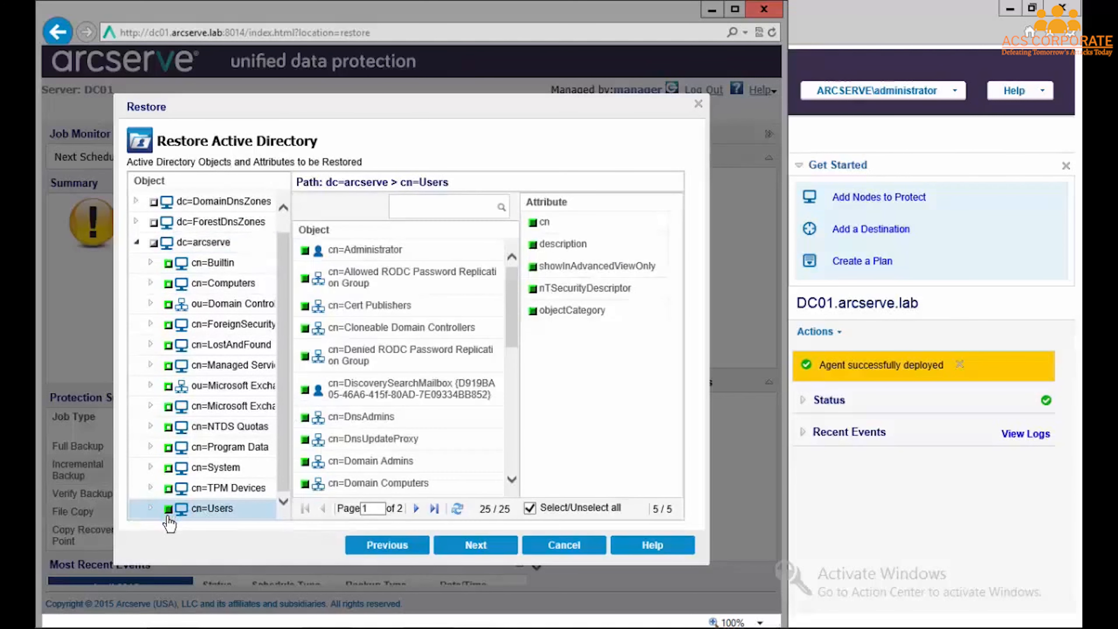
pyautogui.click(168, 509)
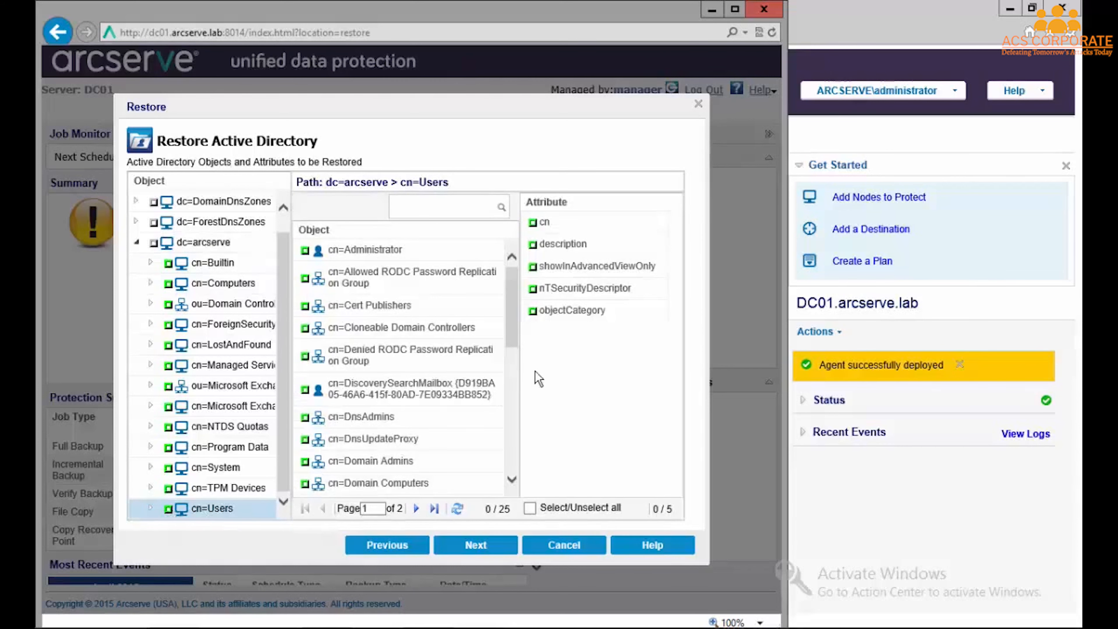
# - Select only the codePage attribute of cn=krbtgt for the Active Directory restore and proceed to the restore options
pyautogui.moveTo(514, 337); pyautogui.dragTo(508, 416)
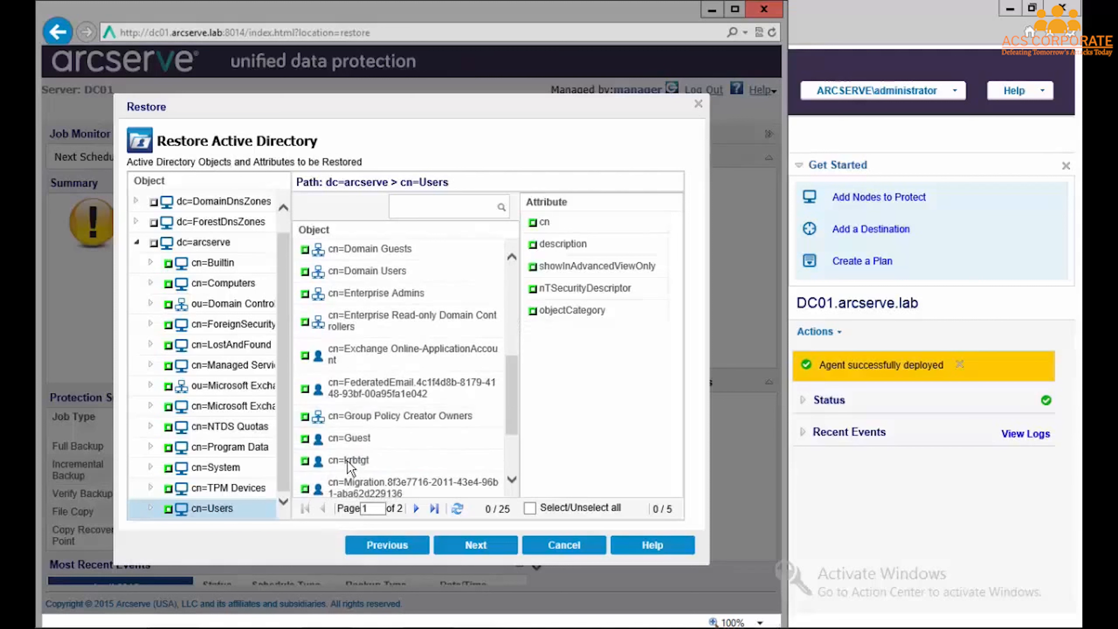
pyautogui.click(361, 461)
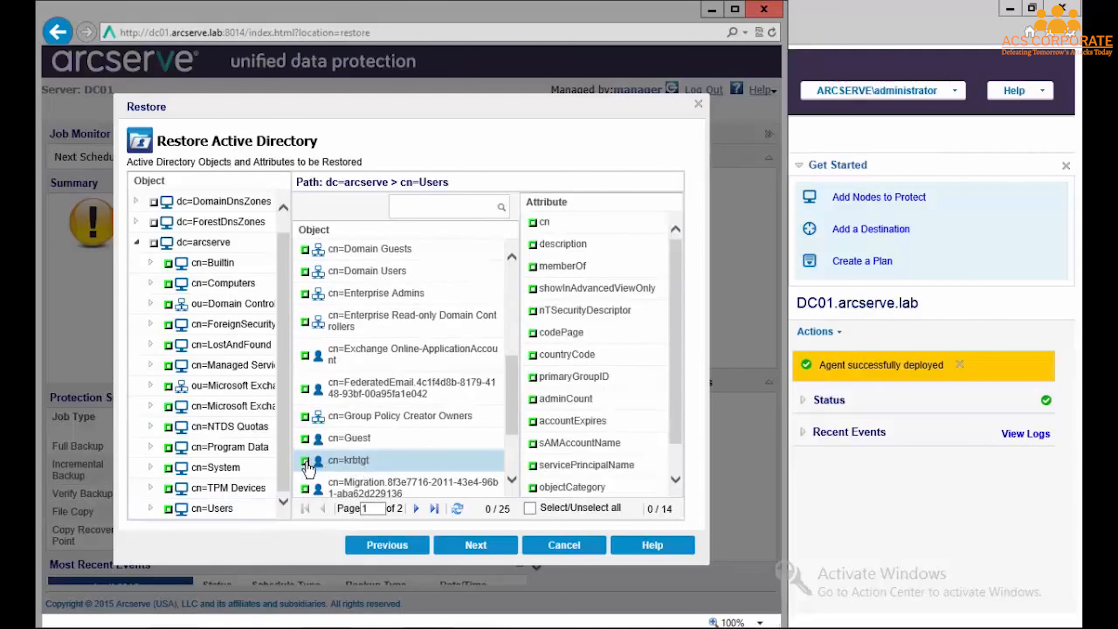
pyautogui.click(306, 461)
pyautogui.click(305, 461)
pyautogui.click(533, 334)
pyautogui.click(487, 550)
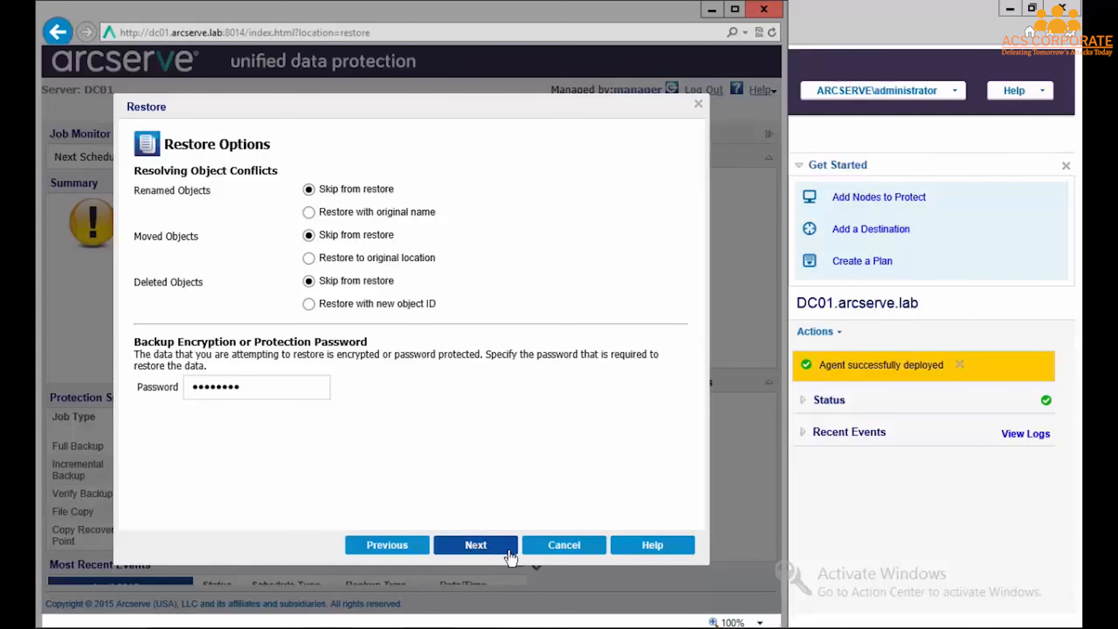
# - Go back through the Restore wizard to its opening choices and review the available restore methods
pyautogui.click(413, 548)
pyautogui.click(411, 547)
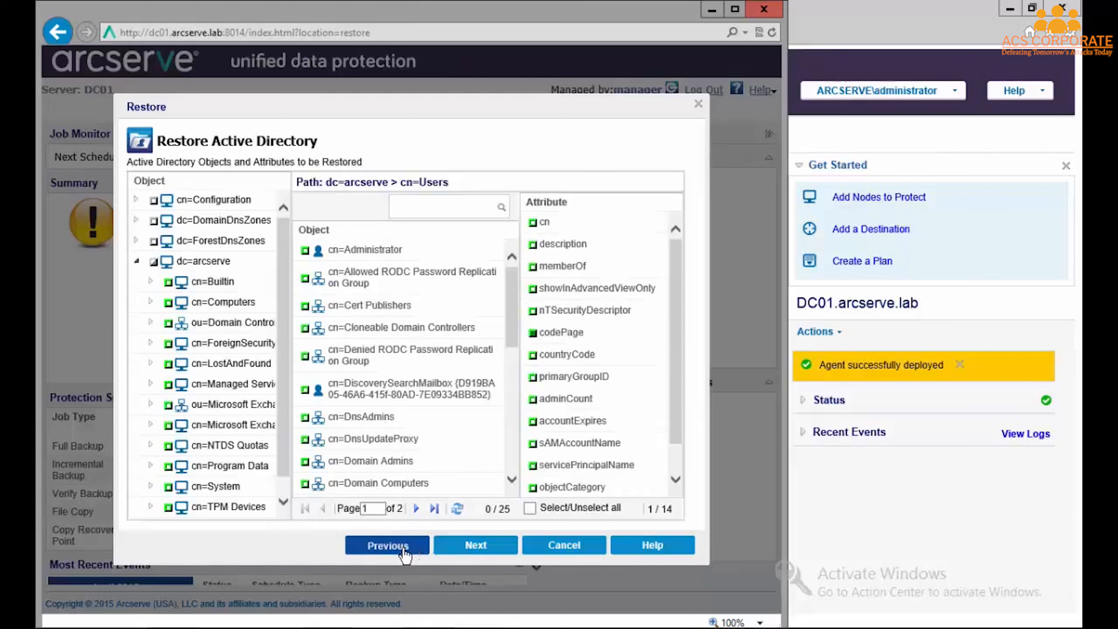
pyautogui.click(399, 550)
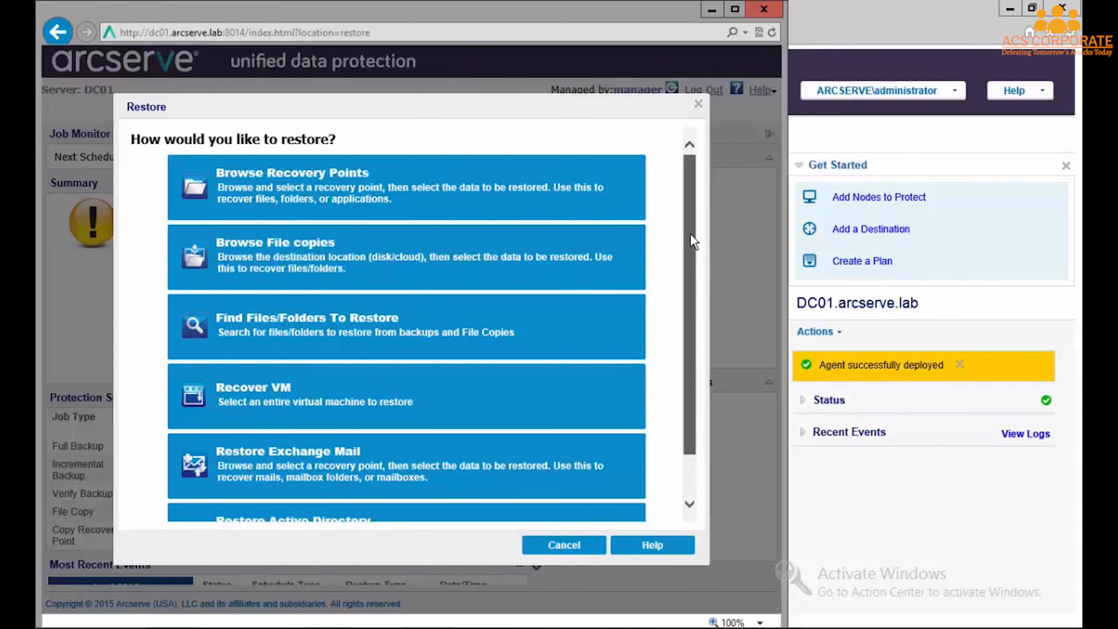
pyautogui.scroll(-1, 692, 256)
pyautogui.scroll(-2, 688, 273)
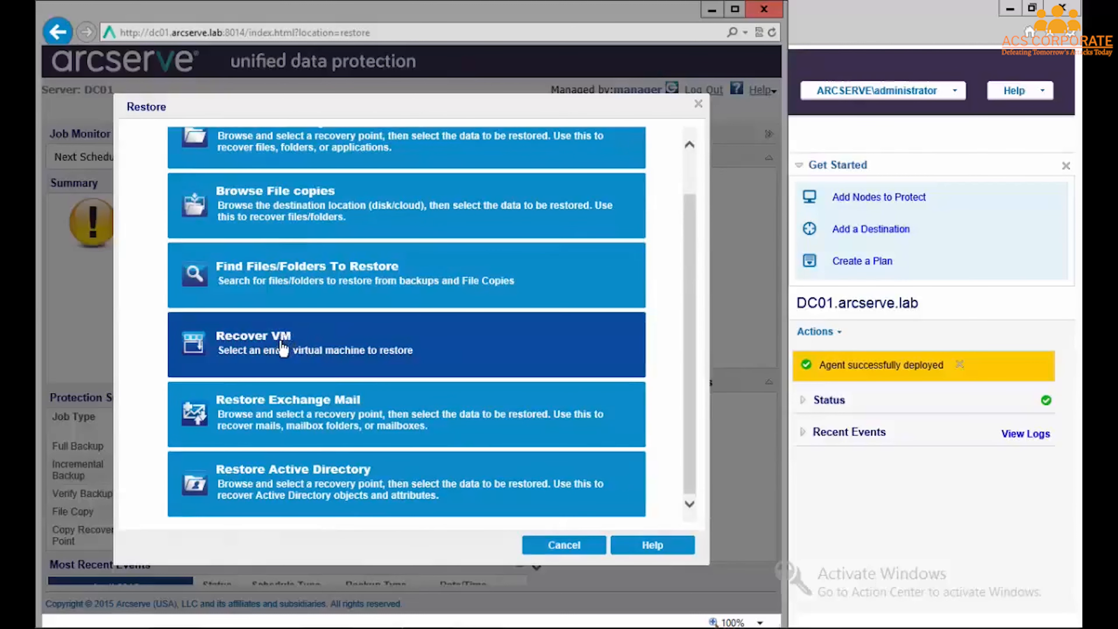
pyautogui.scroll(2, 286, 308)
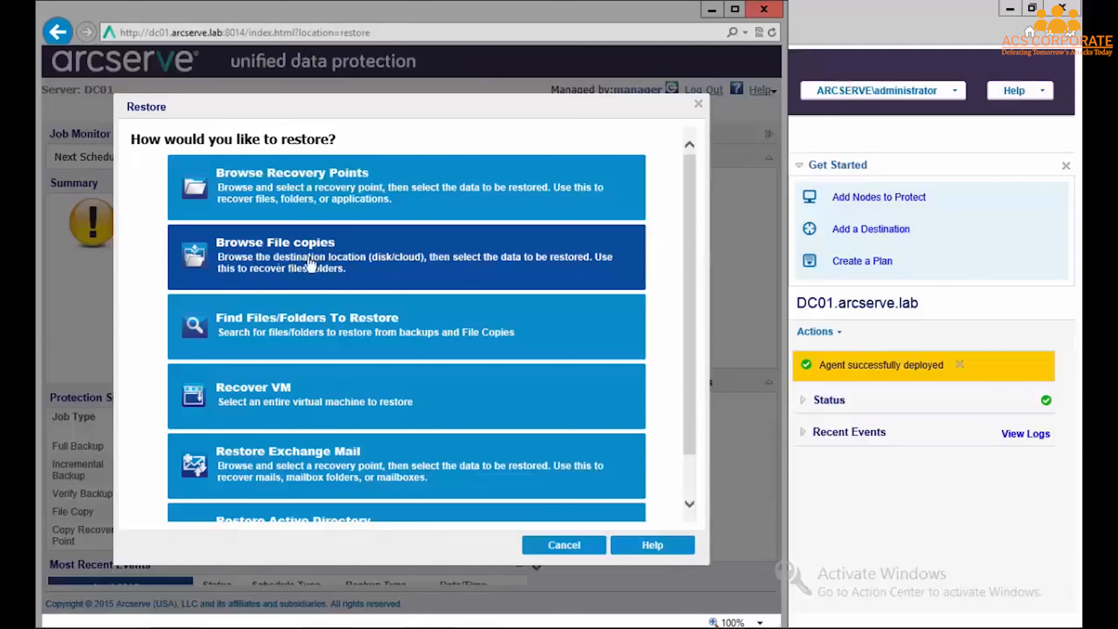
# - Exit the Restore wizard and close the DC01 agent window to return to the console's node list
pyautogui.click(572, 546)
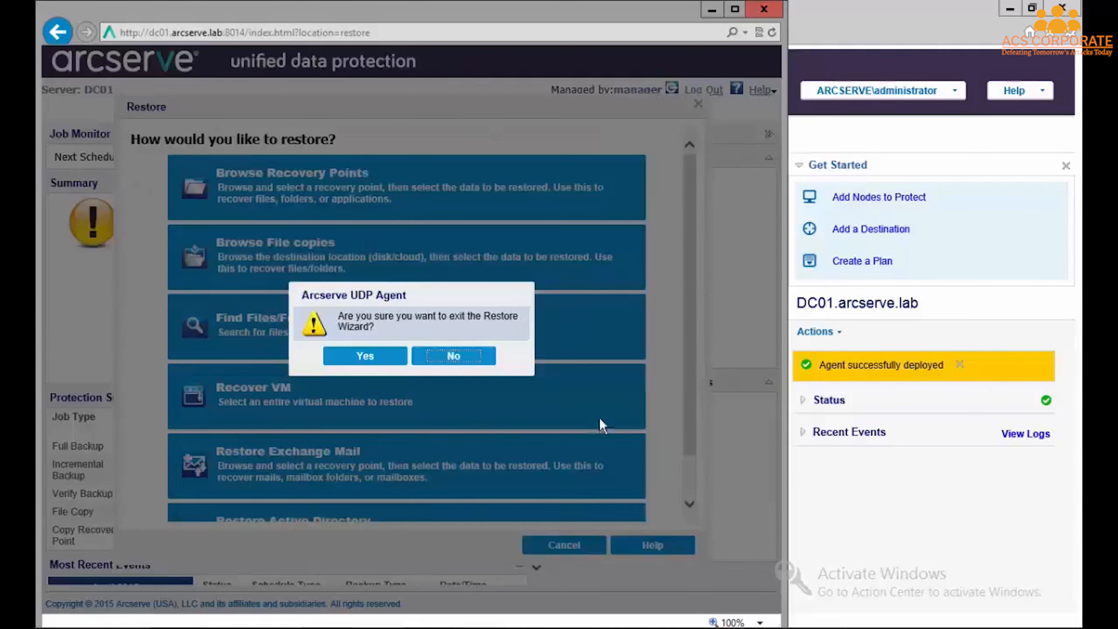
pyautogui.press('Return')
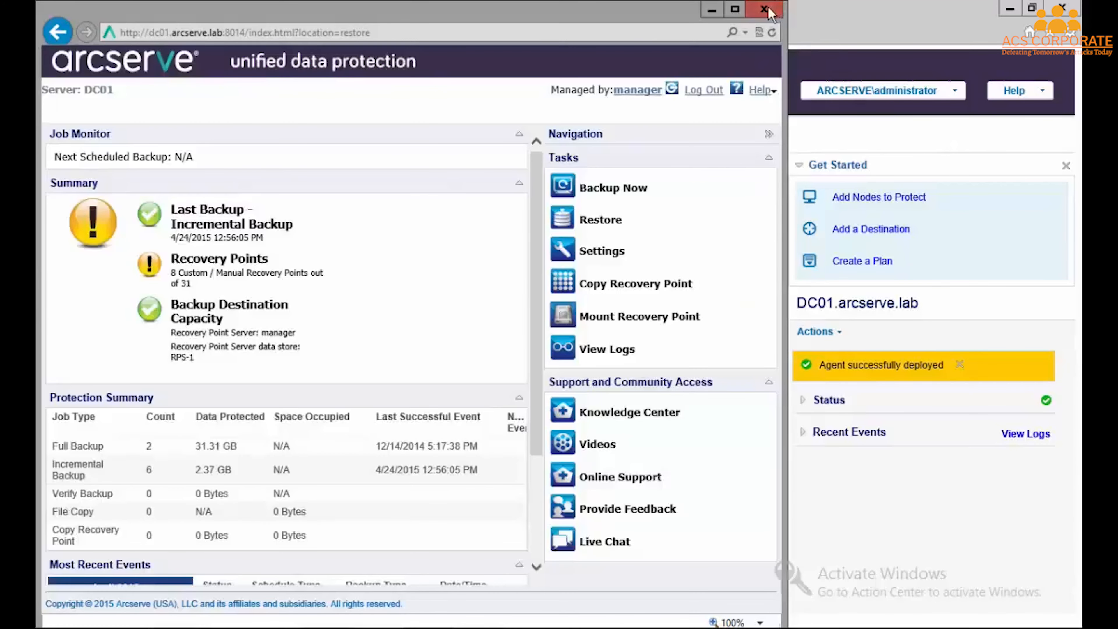
pyautogui.click(770, 12)
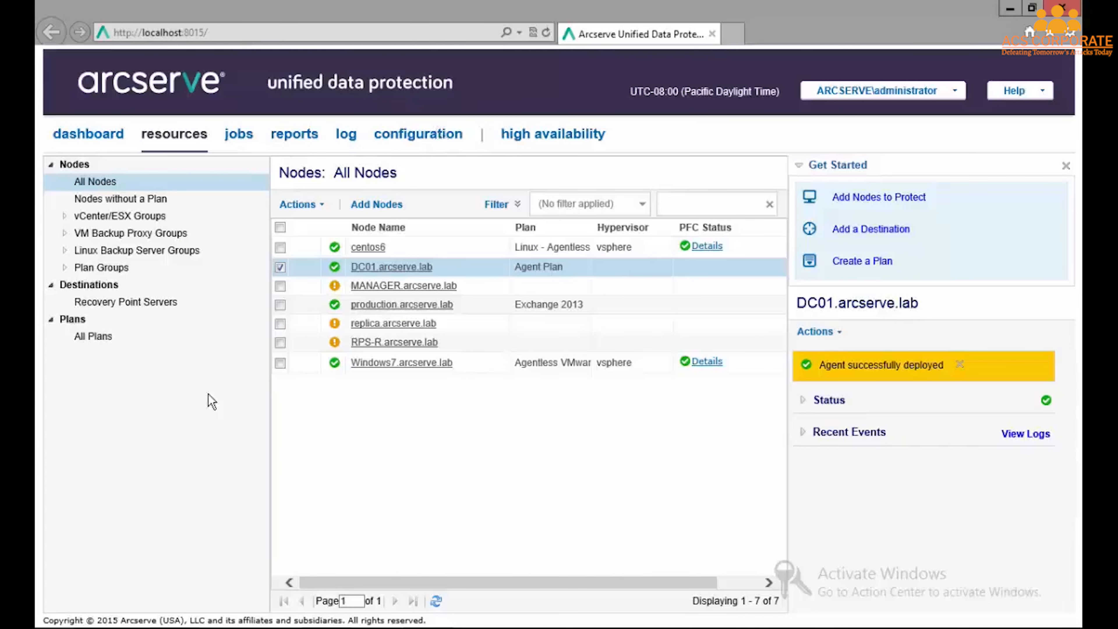
# - Review the completed jobs, check the custom time range options without saving them, and show the jobs in progress
pyautogui.click(239, 133)
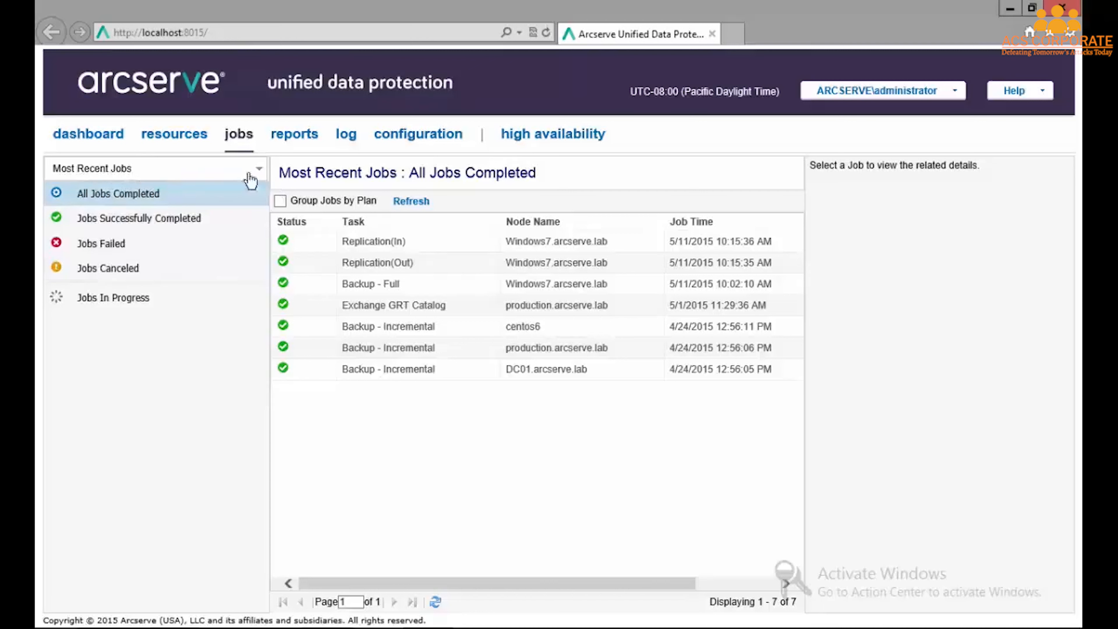
pyautogui.click(259, 172)
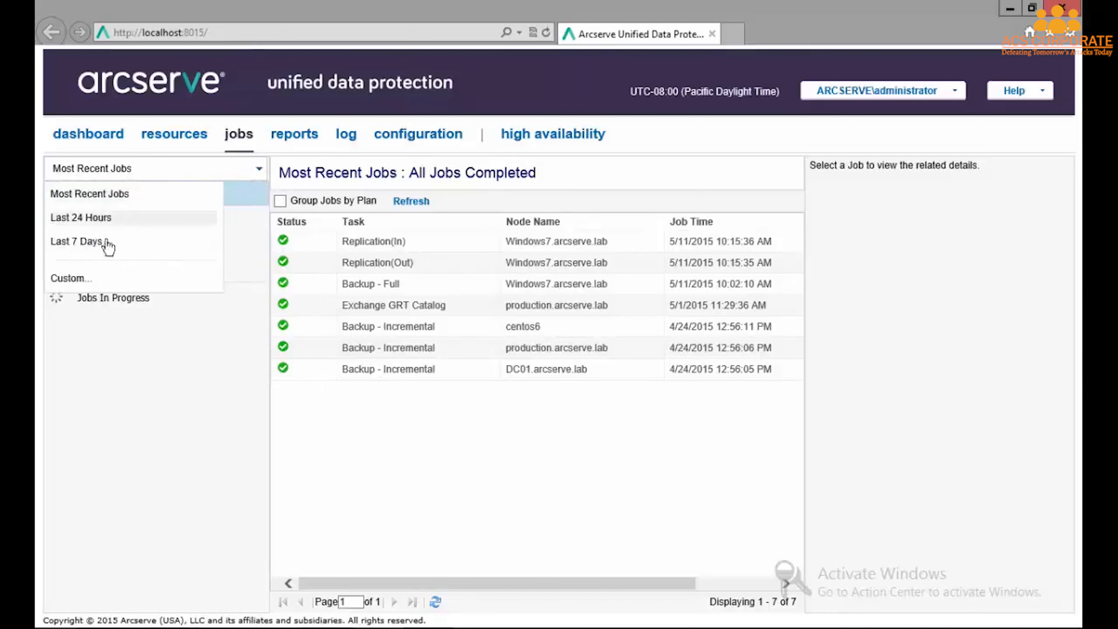
pyautogui.click(94, 280)
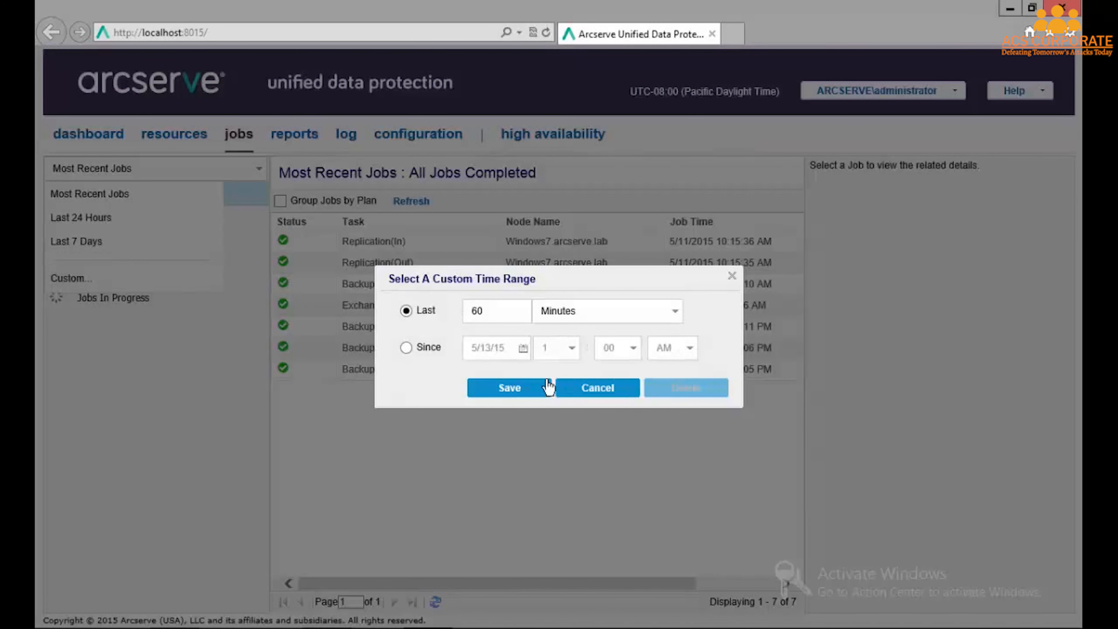
pyautogui.click(612, 394)
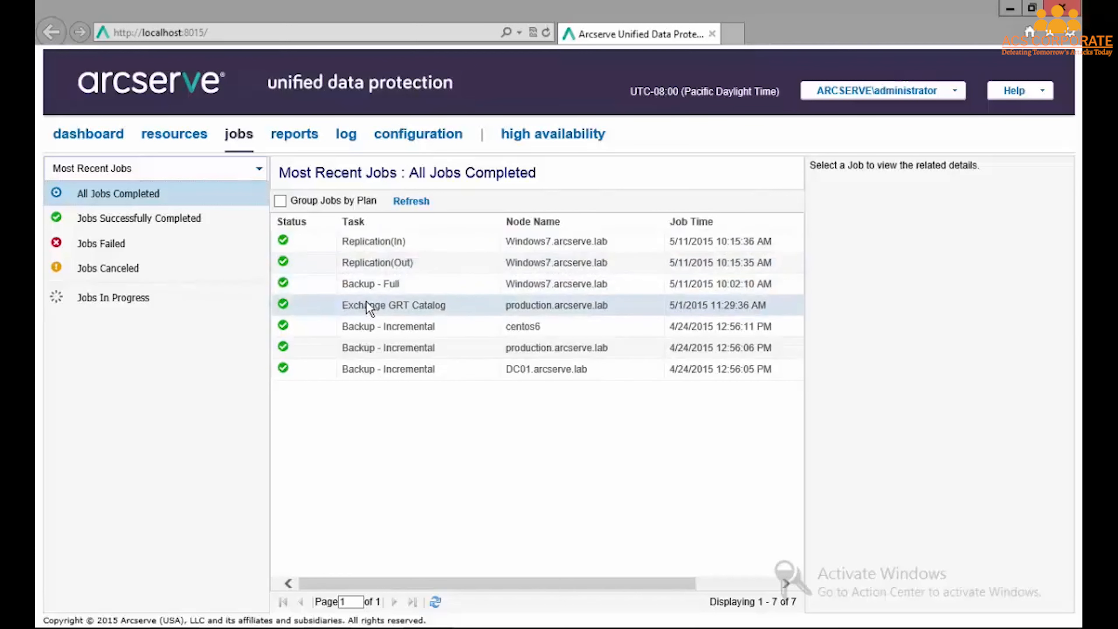
pyautogui.click(124, 304)
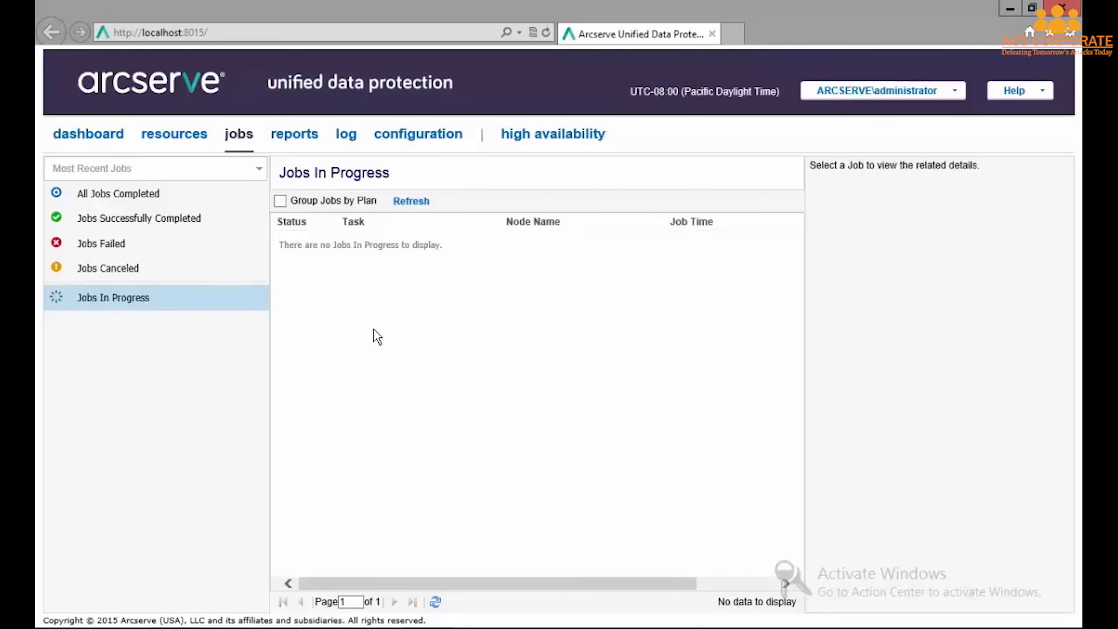
# - Show the Alert Report, examine both of its Filters/Actions sections, and collapse them again
pyautogui.click(296, 135)
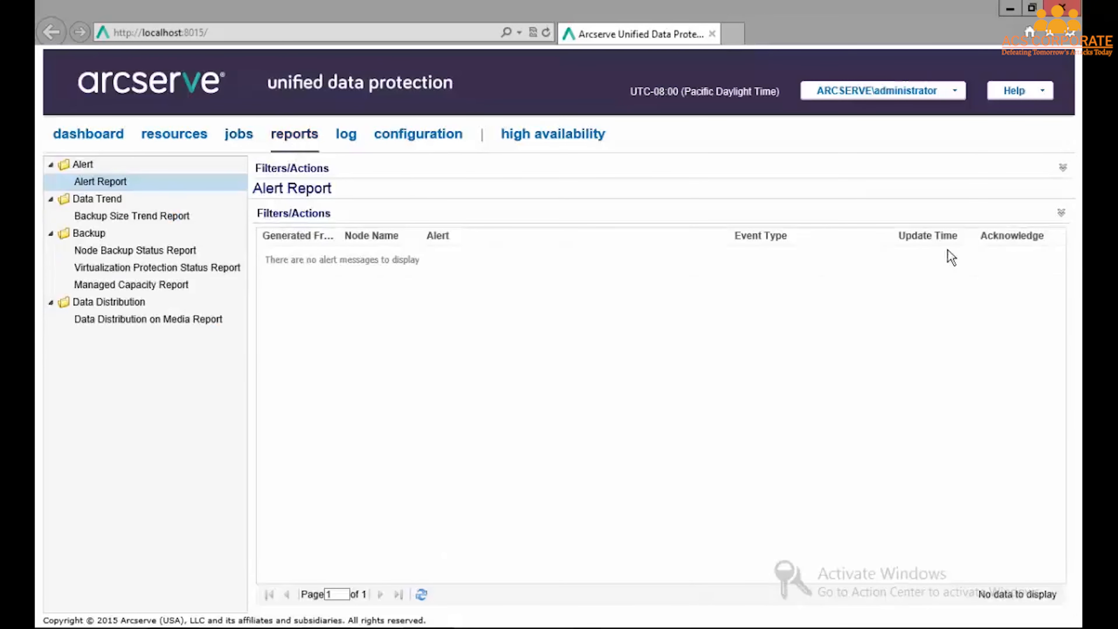
pyautogui.click(1063, 169)
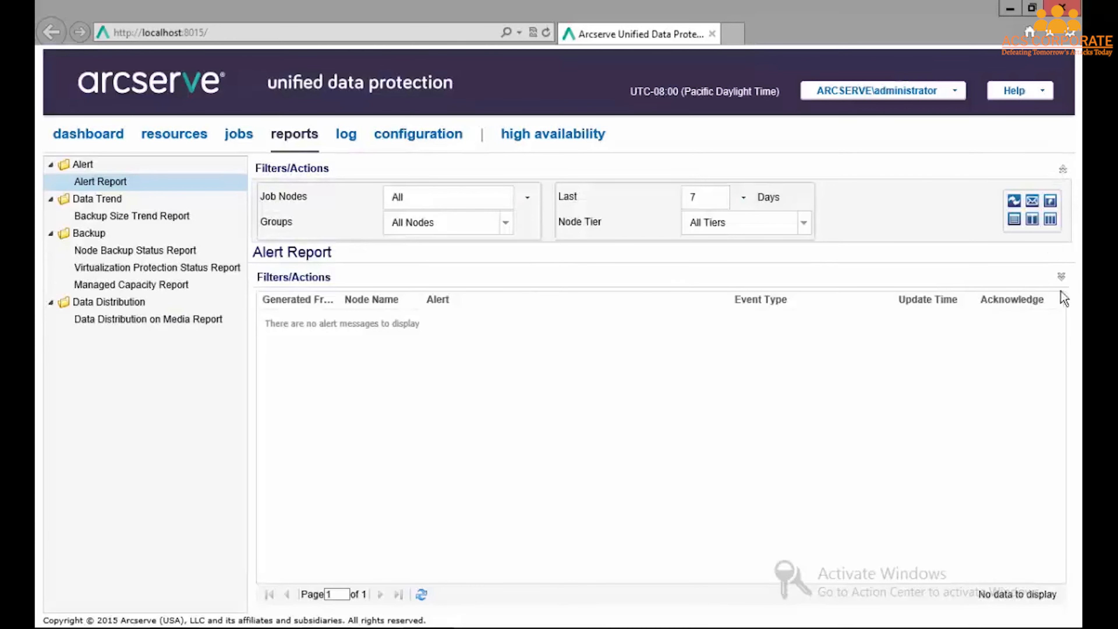
pyautogui.click(1062, 277)
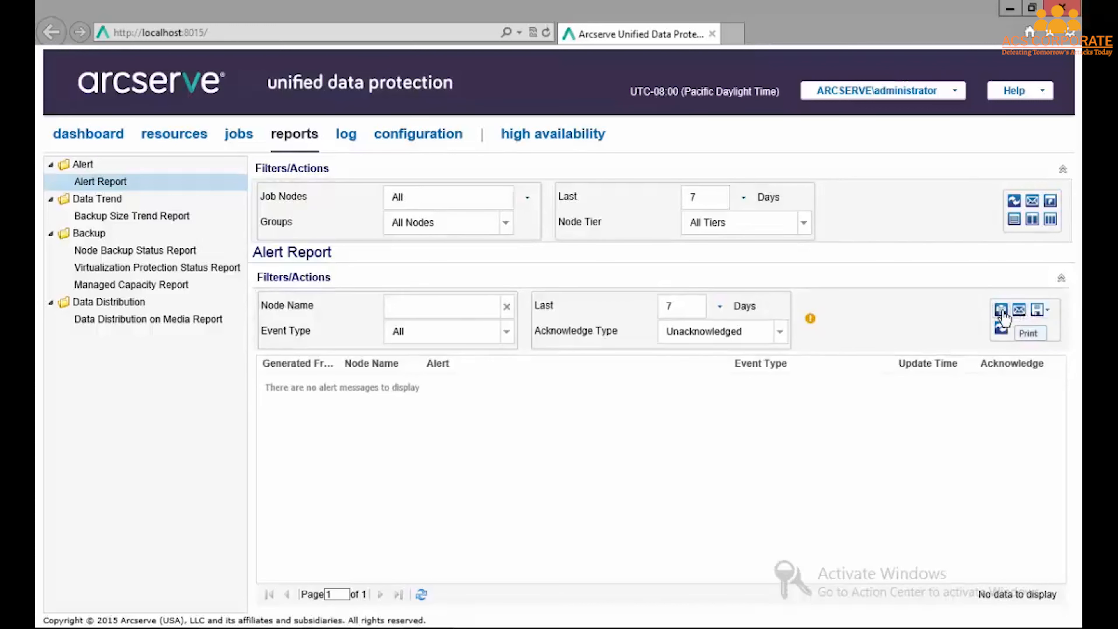
pyautogui.click(1062, 280)
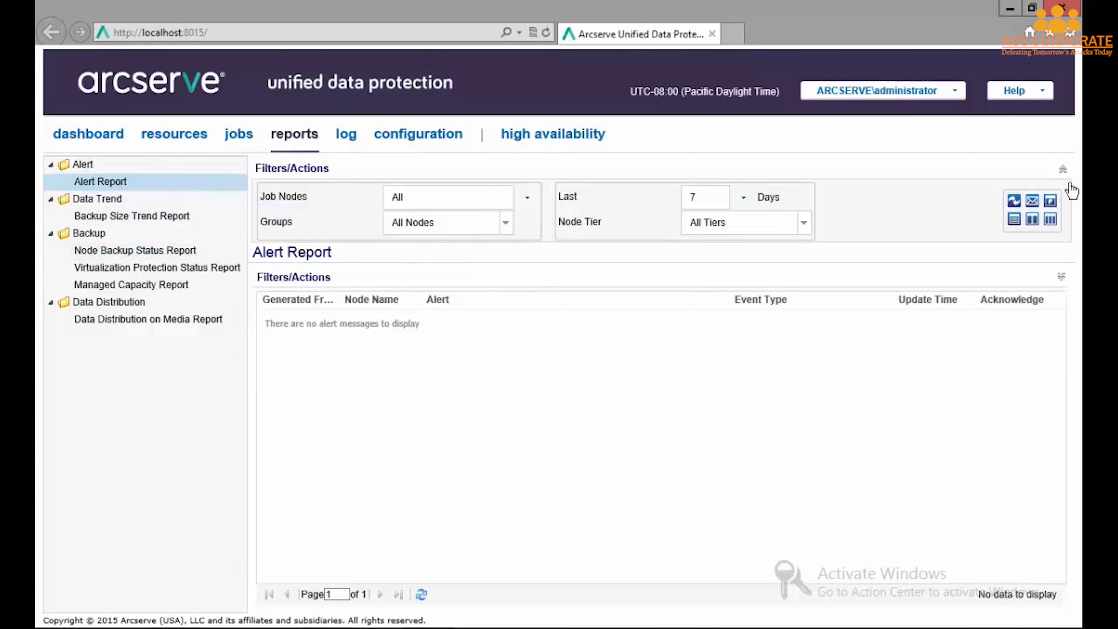
pyautogui.click(1062, 169)
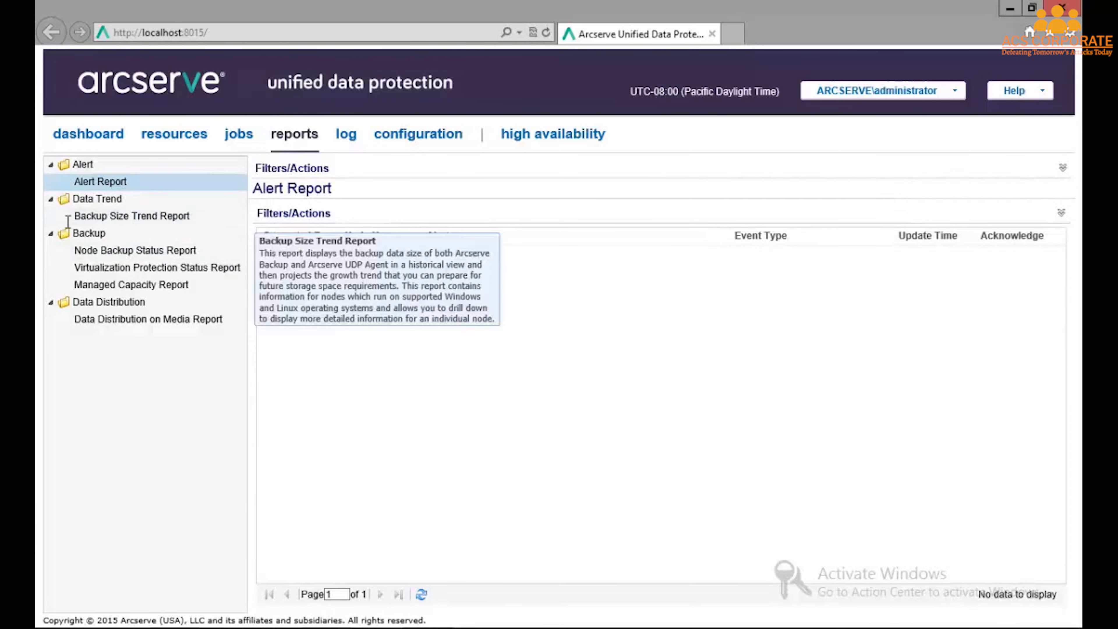
# - Review the Backup Size Trend, Node Backup Status, Virtualization Protection Status, and Managed Capacity reports
pyautogui.click(110, 200)
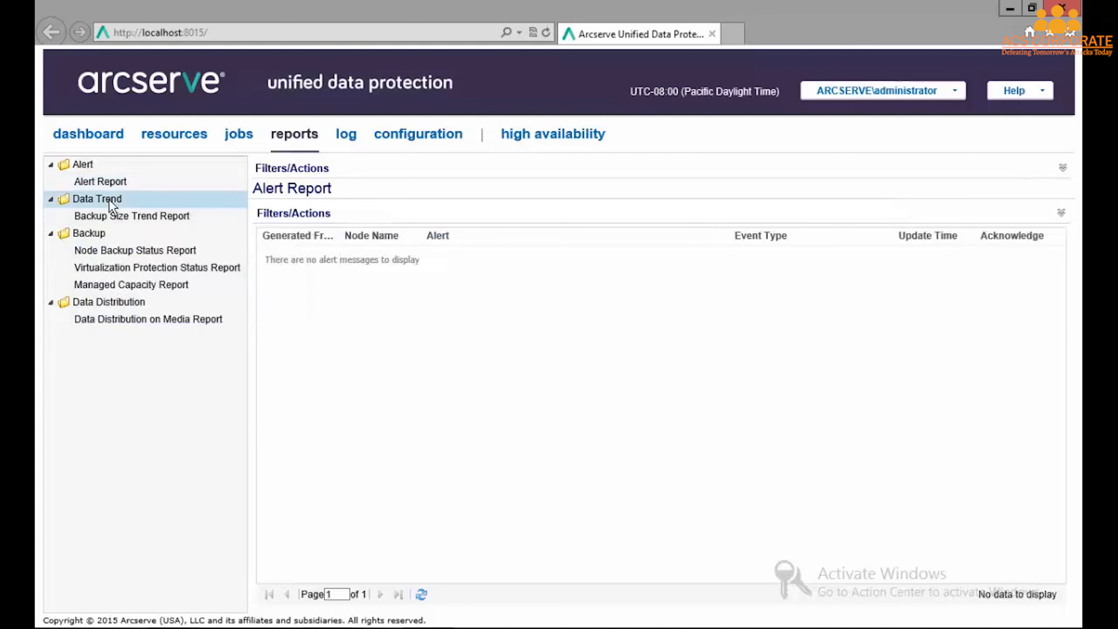
pyautogui.click(105, 215)
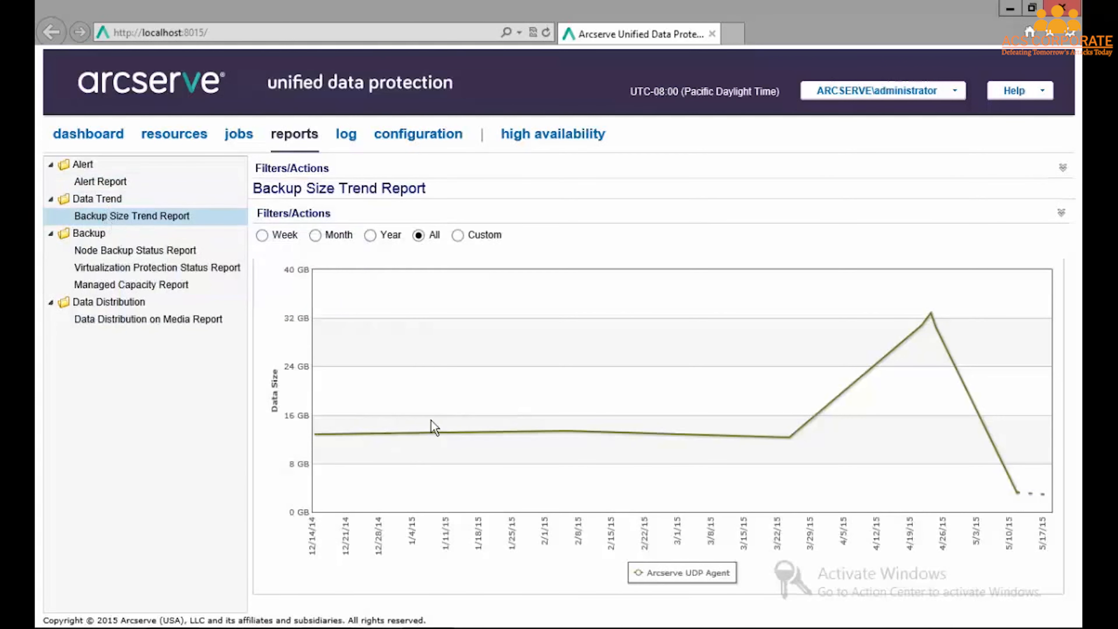
pyautogui.click(121, 251)
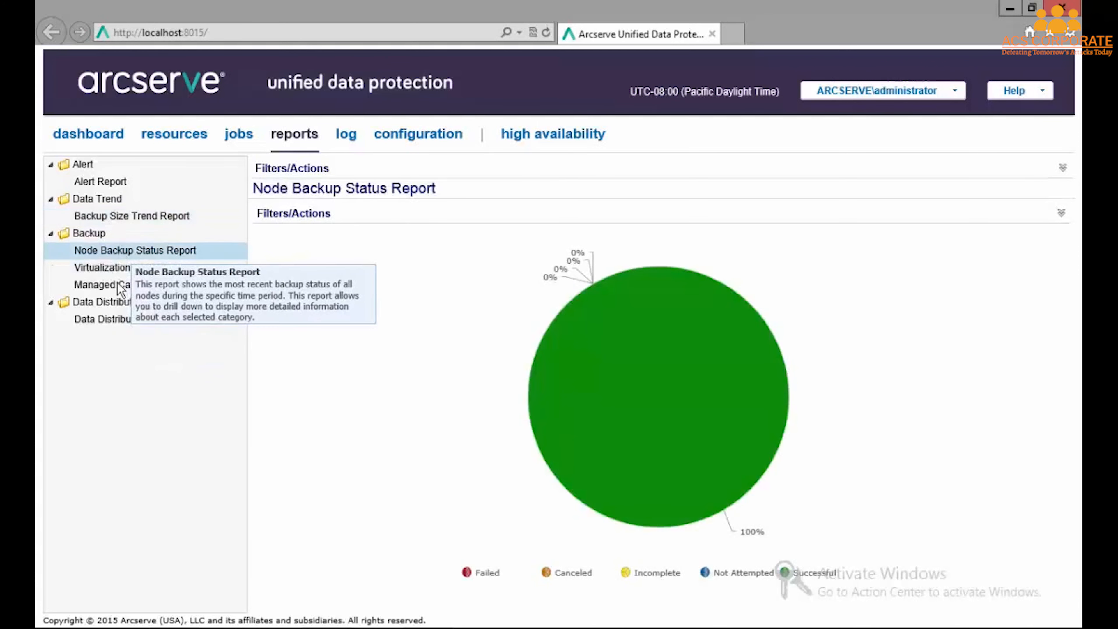
pyautogui.click(115, 273)
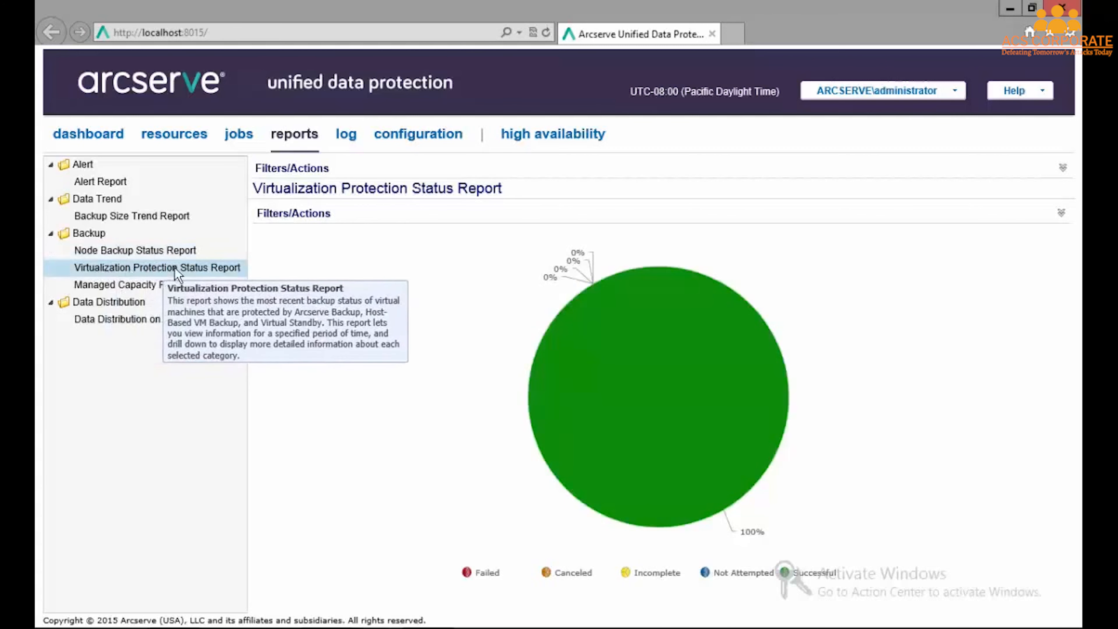
pyautogui.click(161, 286)
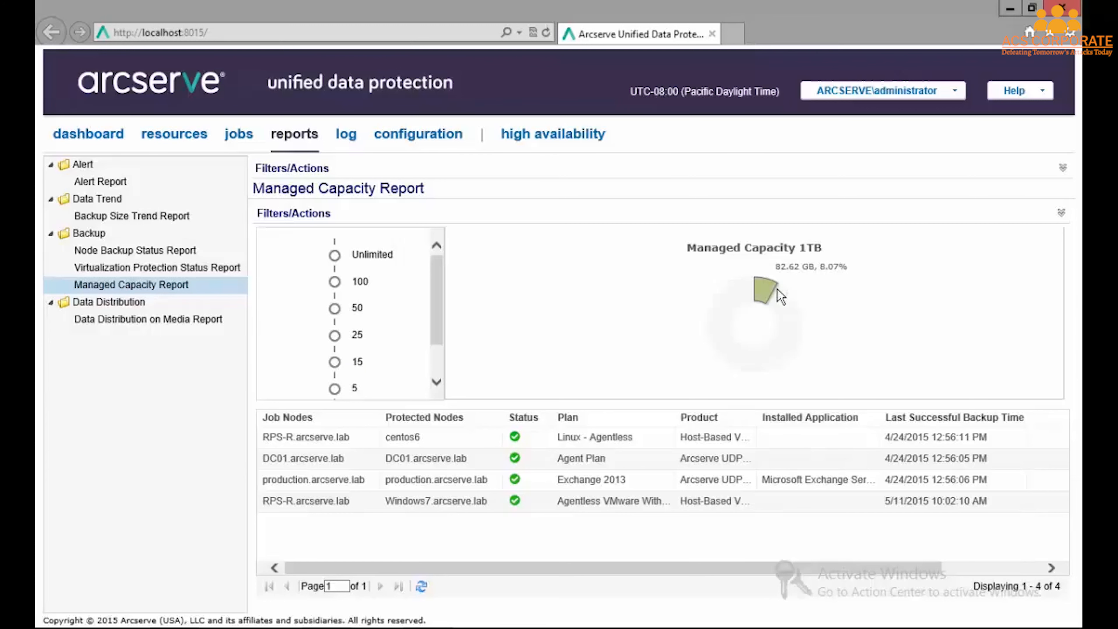
# - Examine the Data Distribution on Media Report and drill down into the Deduplication Data Store's raw data by node
pyautogui.click(136, 321)
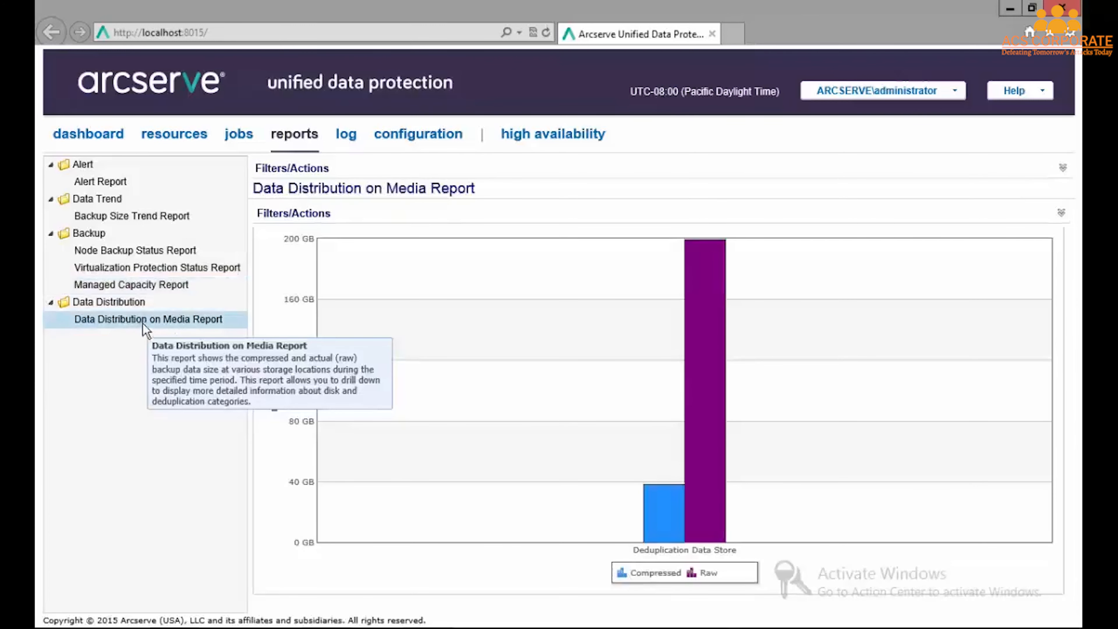
pyautogui.moveTo(682, 526)
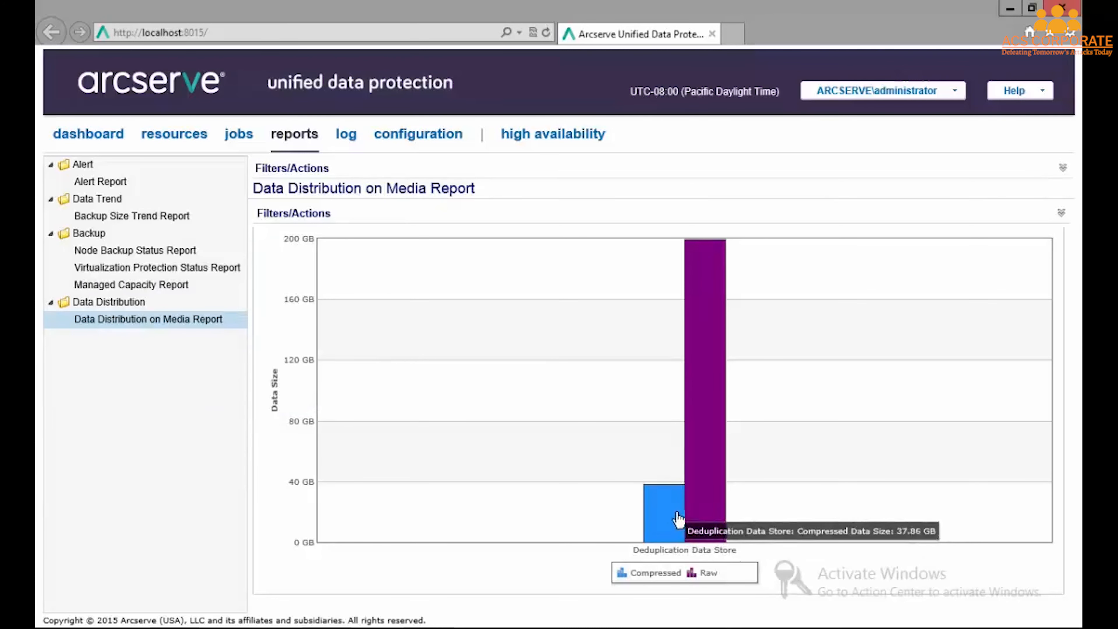
pyautogui.click(694, 505)
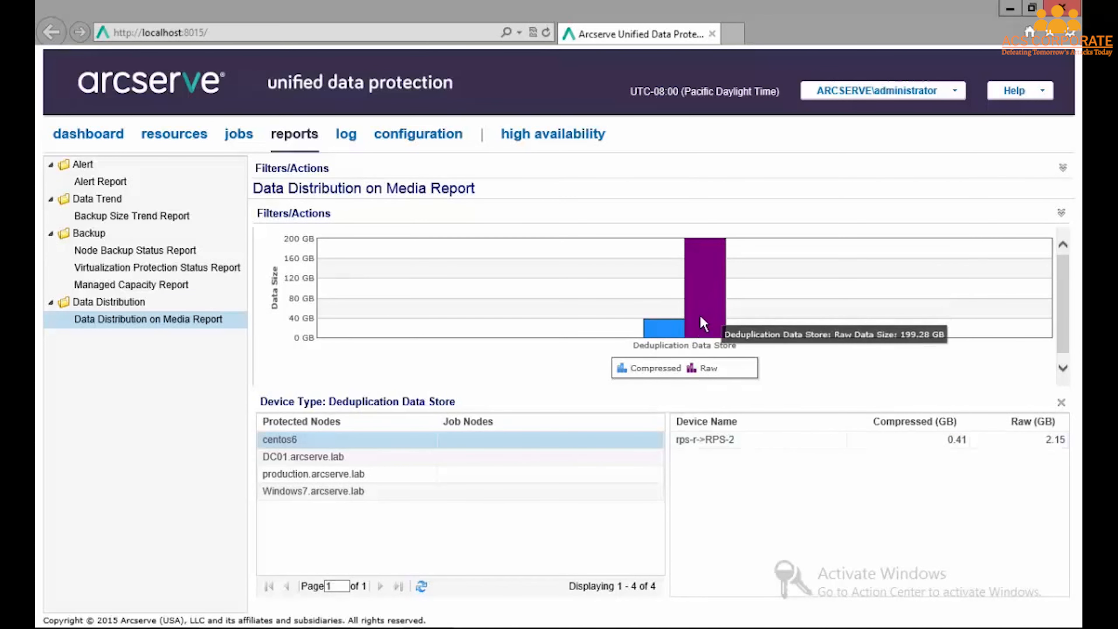
pyautogui.moveTo(690, 335)
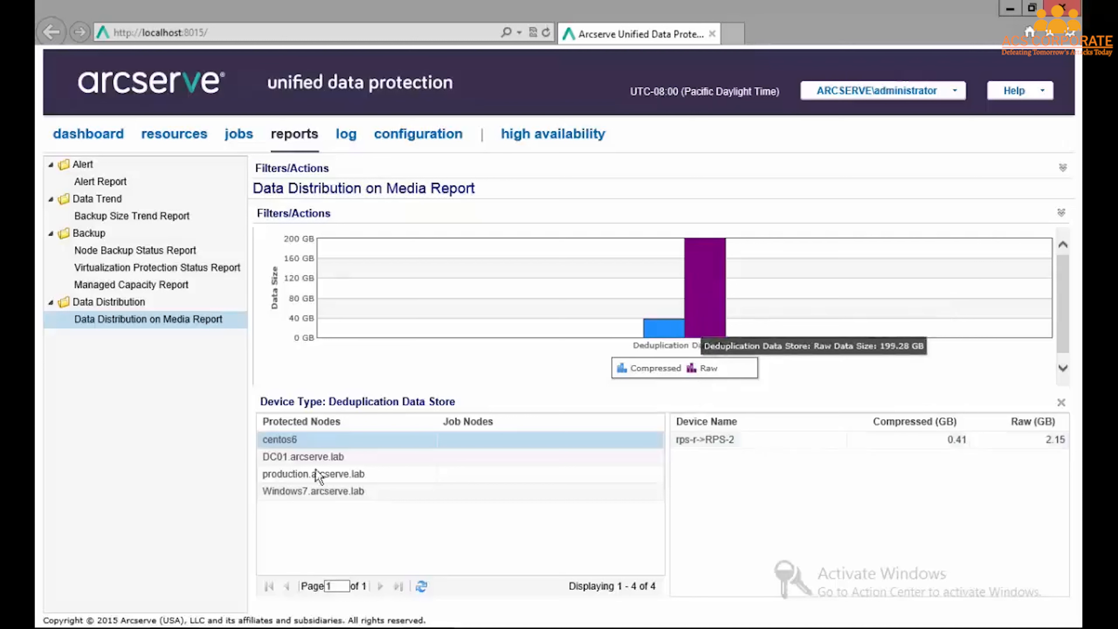
# - Show the device data sizes for the DC01.arcserve.lab, production.arcserve.lab and Windows7.arcserve.lab nodes in the Deduplication Data Store details
pyautogui.click(303, 457)
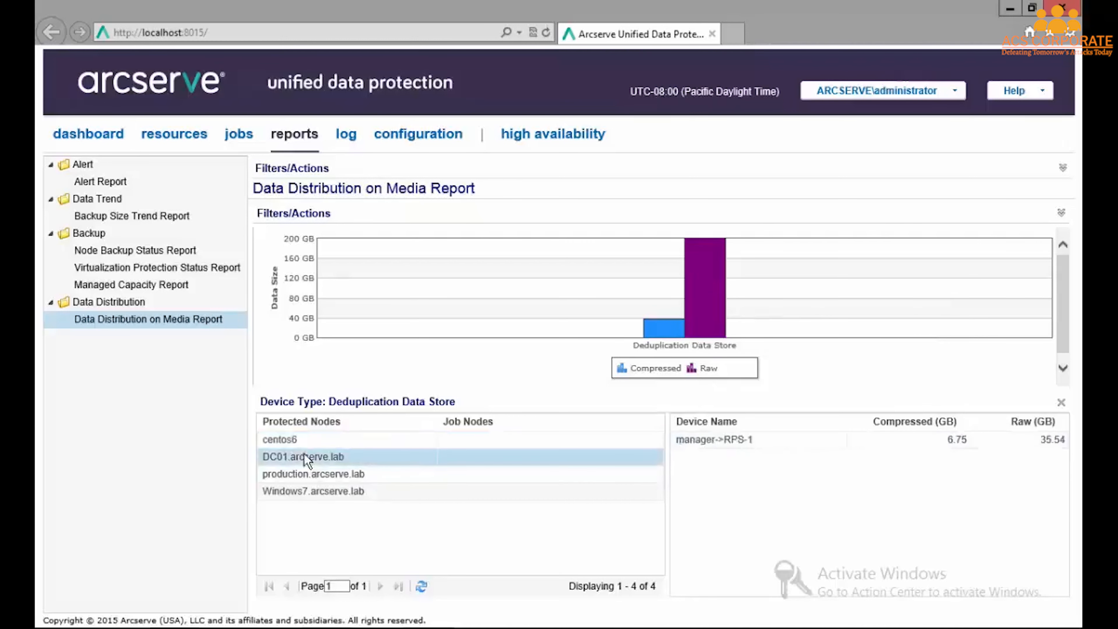
pyautogui.click(309, 474)
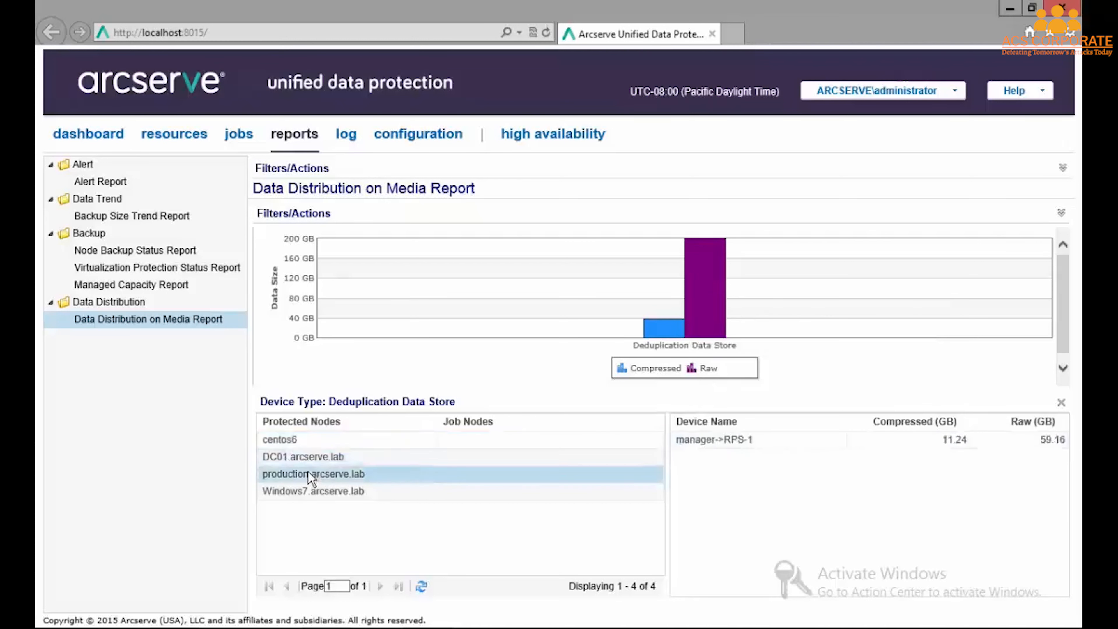
pyautogui.click(316, 492)
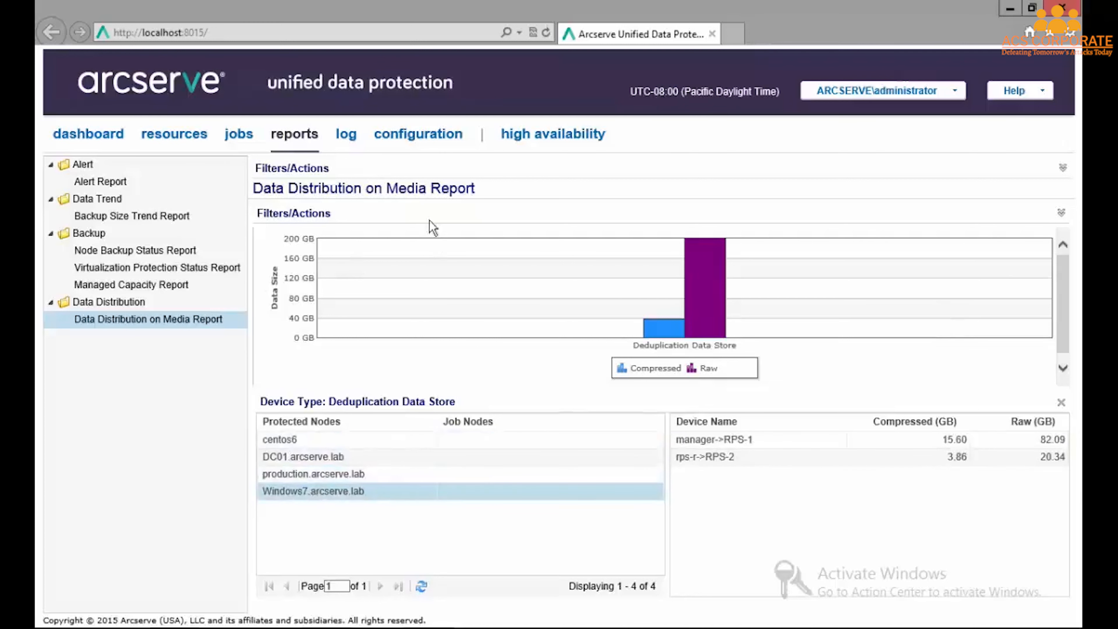
# - Show the log and examine its Severity, Time, Message and Job Type filter options, leaving every filter unchanged
pyautogui.click(347, 135)
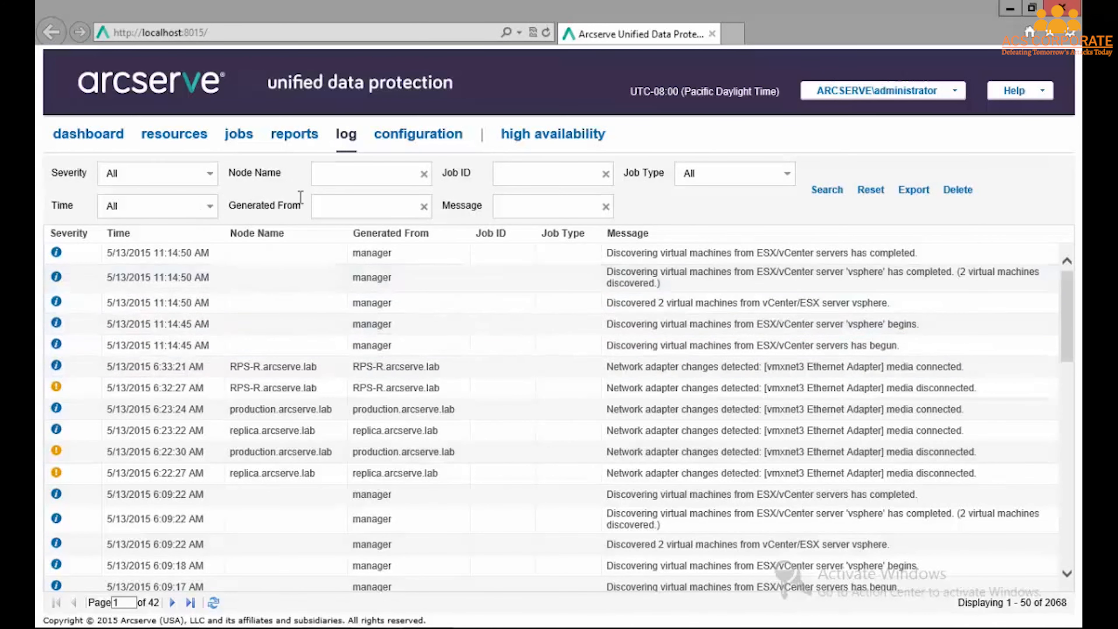
pyautogui.click(213, 176)
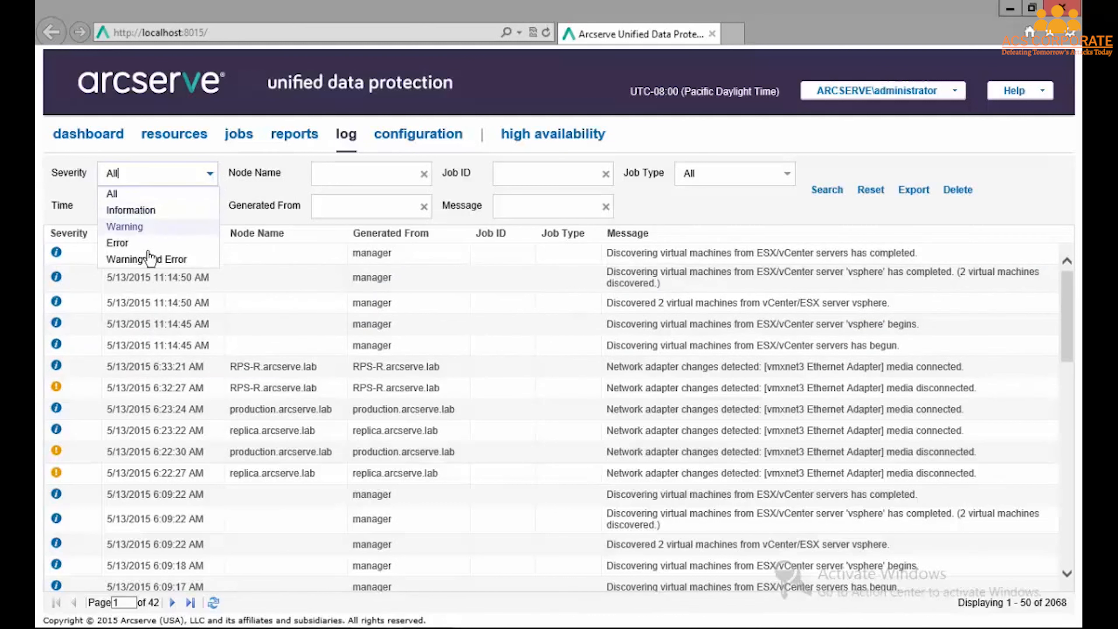
pyautogui.click(283, 166)
pyautogui.click(204, 208)
pyautogui.click(204, 209)
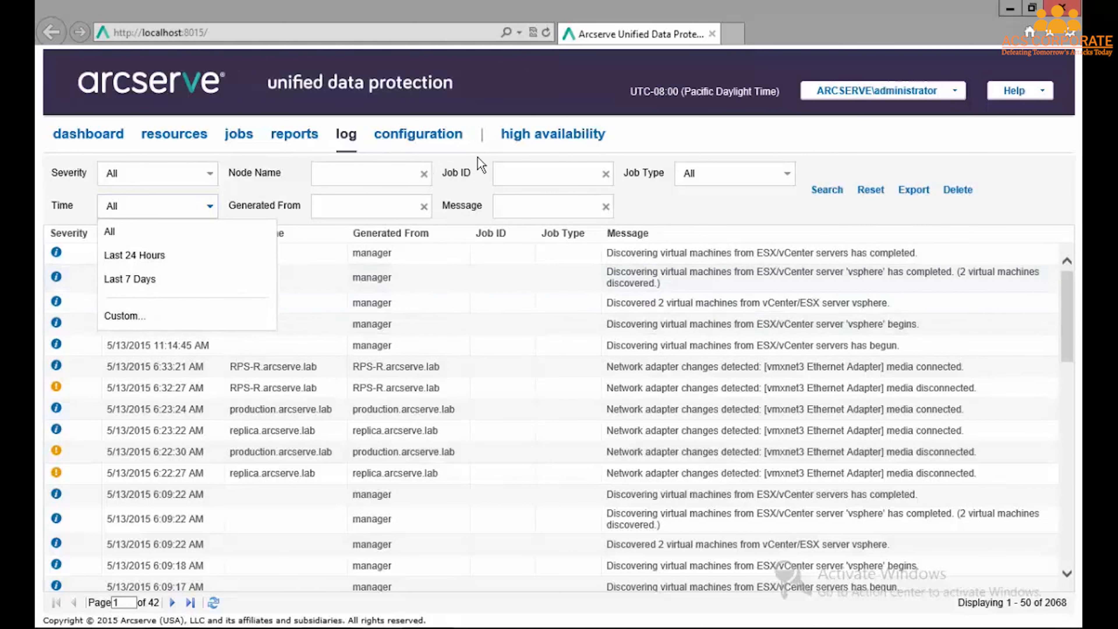
pyautogui.click(468, 154)
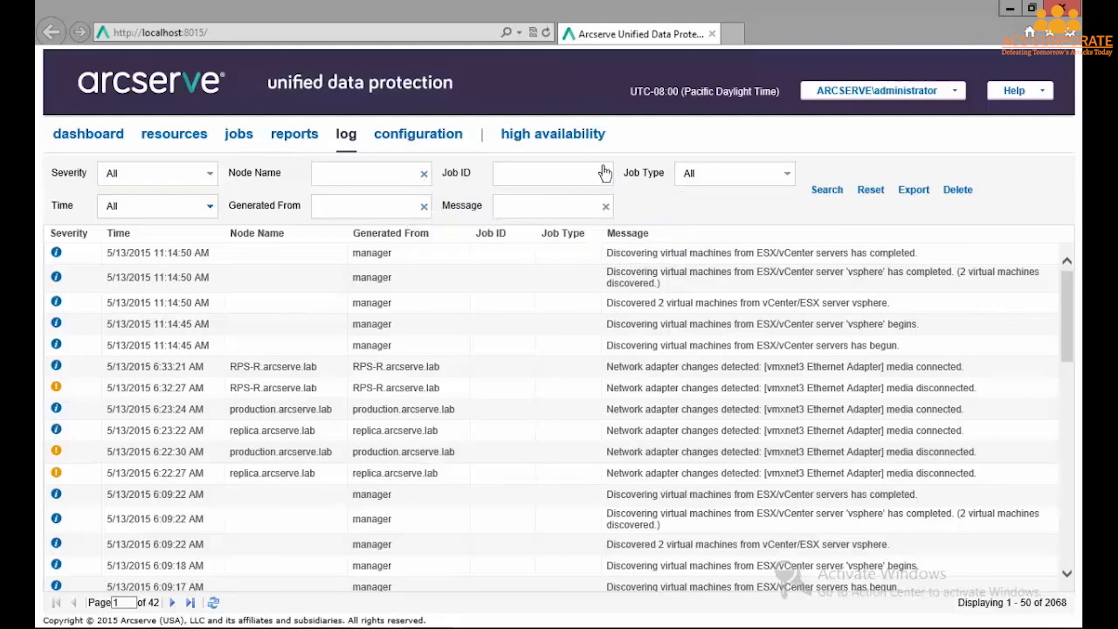
pyautogui.moveTo(605, 210)
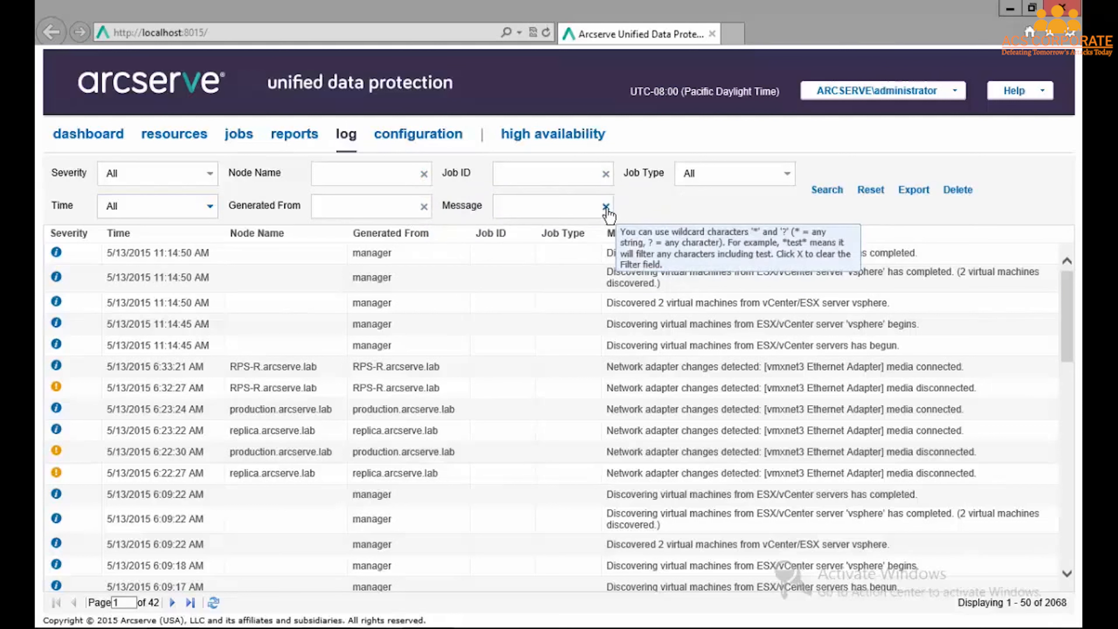
pyautogui.click(788, 174)
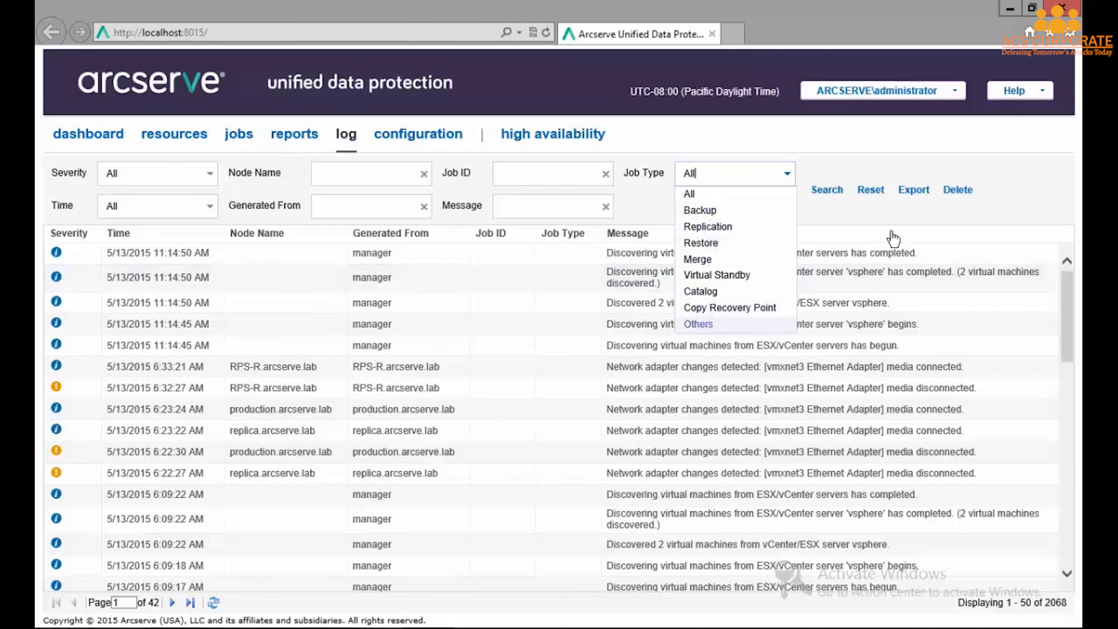
pyautogui.click(709, 131)
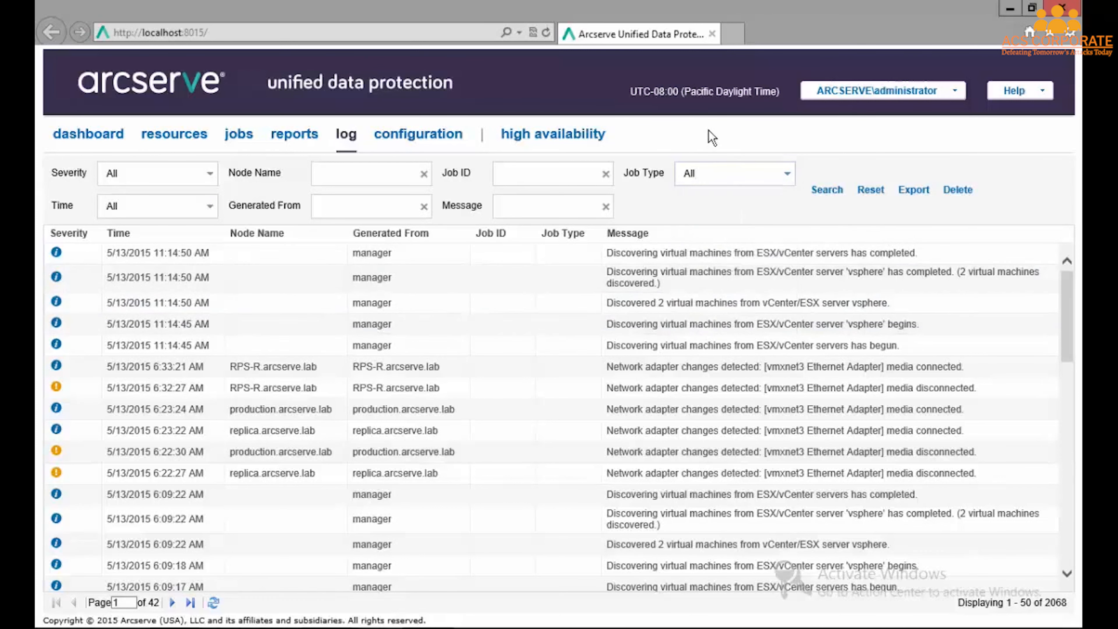
# - Show all completed jobs, view the logs of the Replication(In) job for Windows7.arcserve.lab, and examine the log entries
pyautogui.click(242, 140)
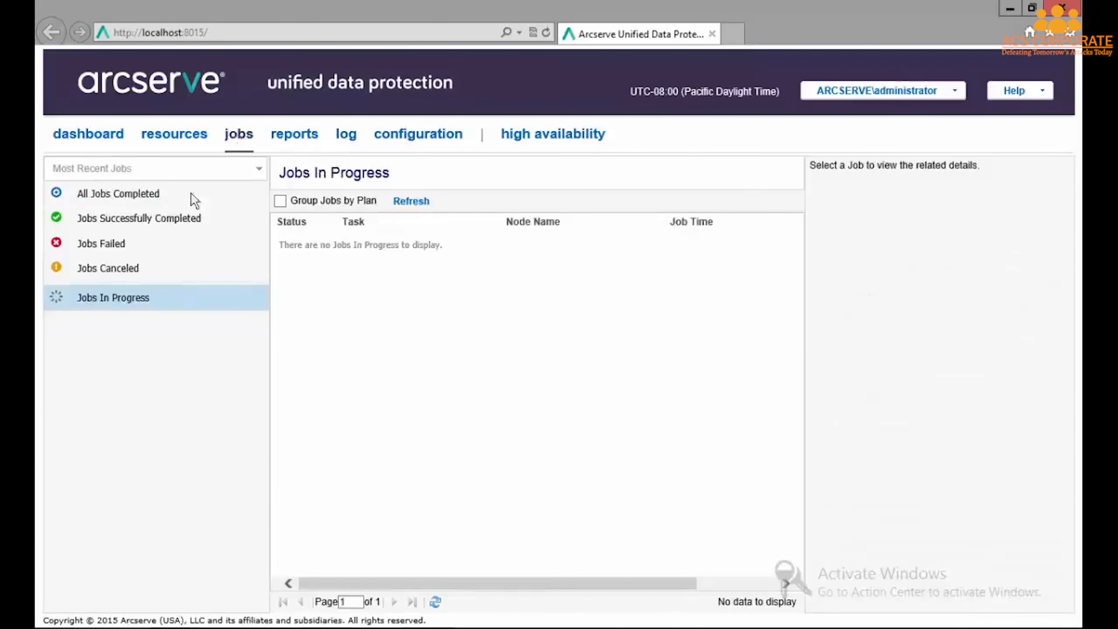
pyautogui.click(113, 195)
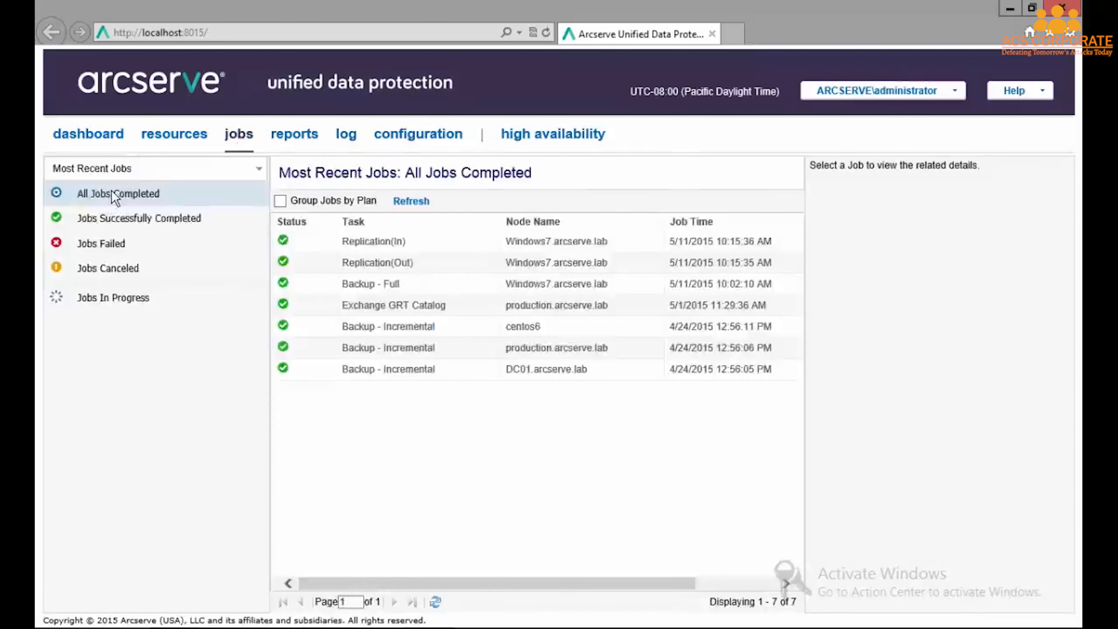
pyautogui.click(370, 240)
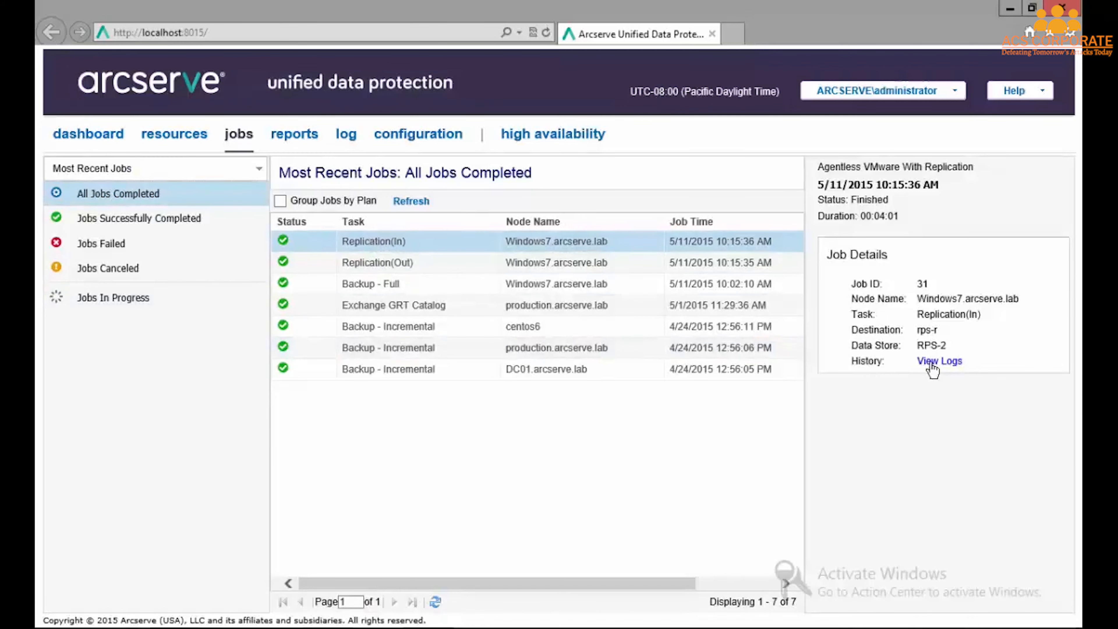
pyautogui.click(939, 361)
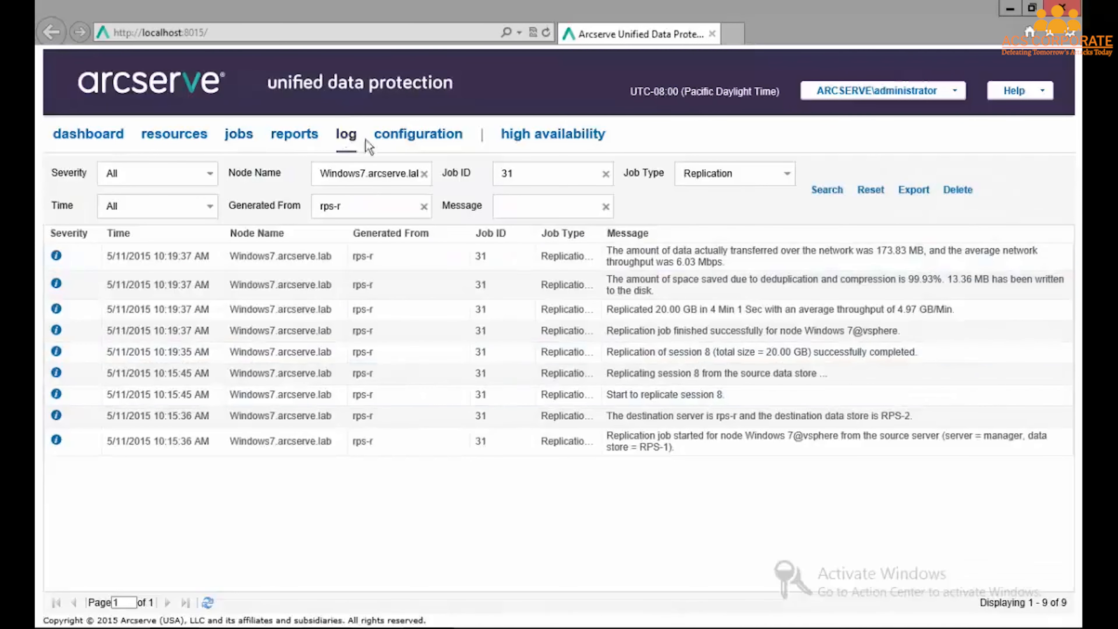
pyautogui.click(364, 265)
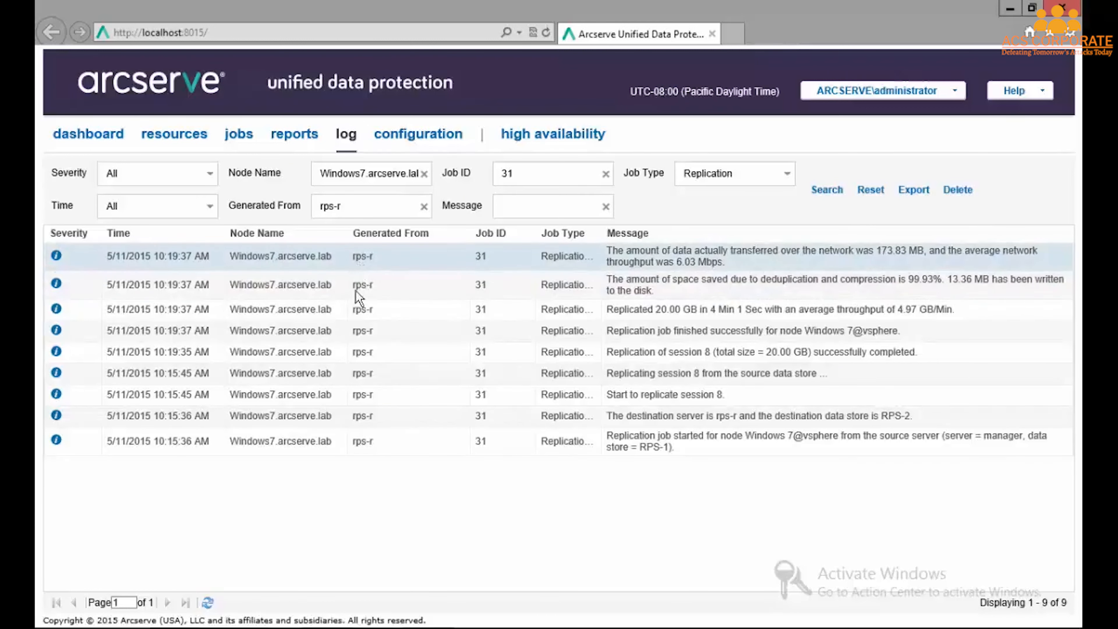
pyautogui.click(340, 284)
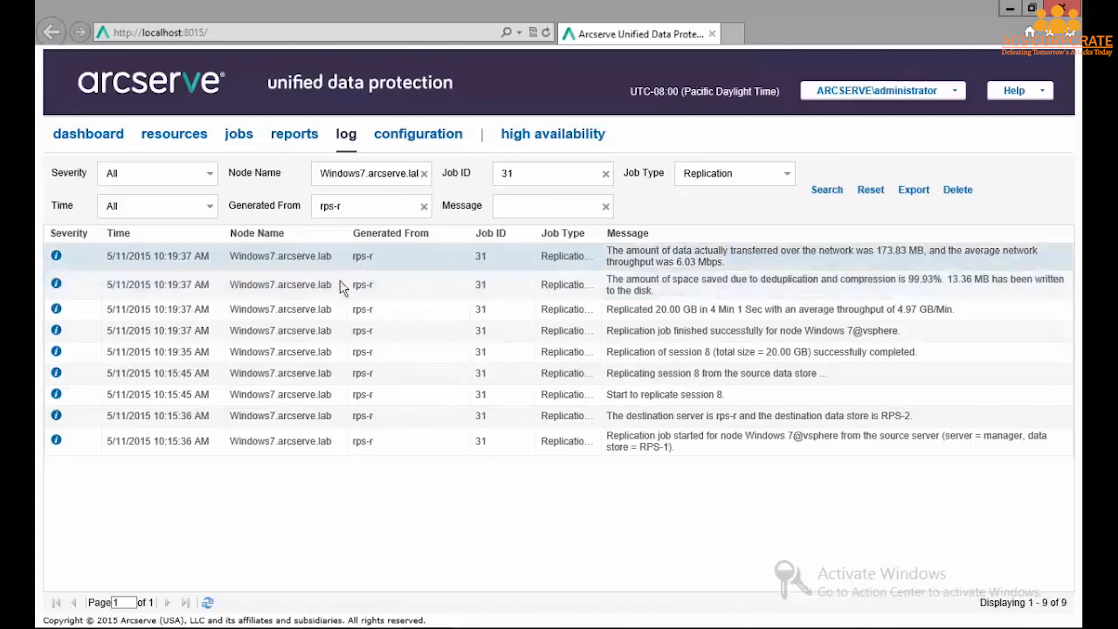
pyautogui.click(350, 334)
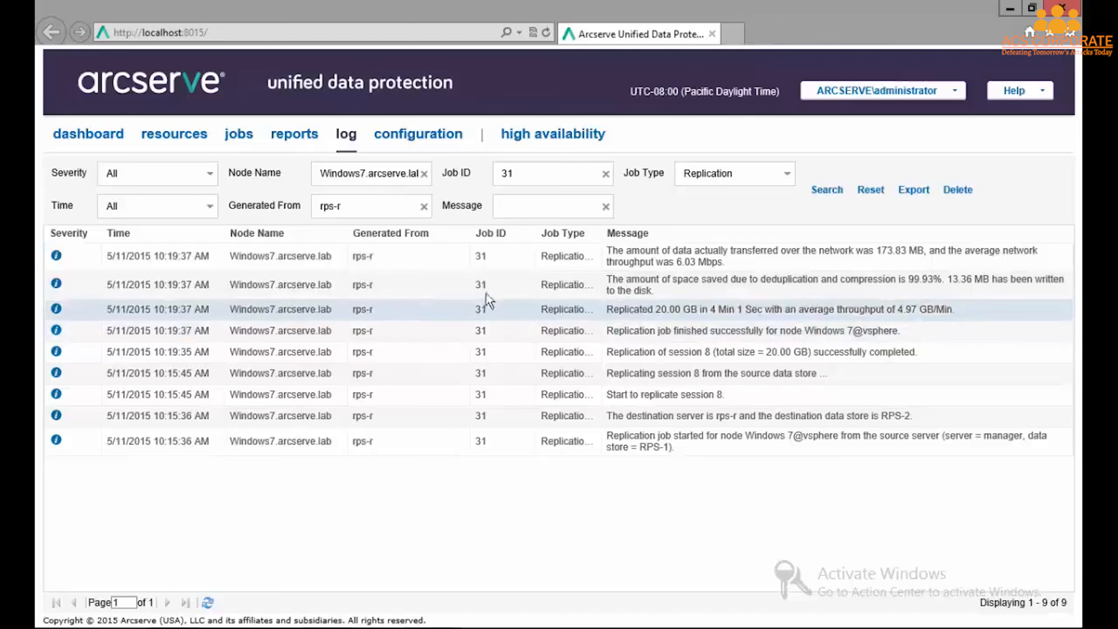
# - Show the console configuration and look over the Database, Email and Alert, Administrator Account, and Share Plan settings
pyautogui.click(404, 135)
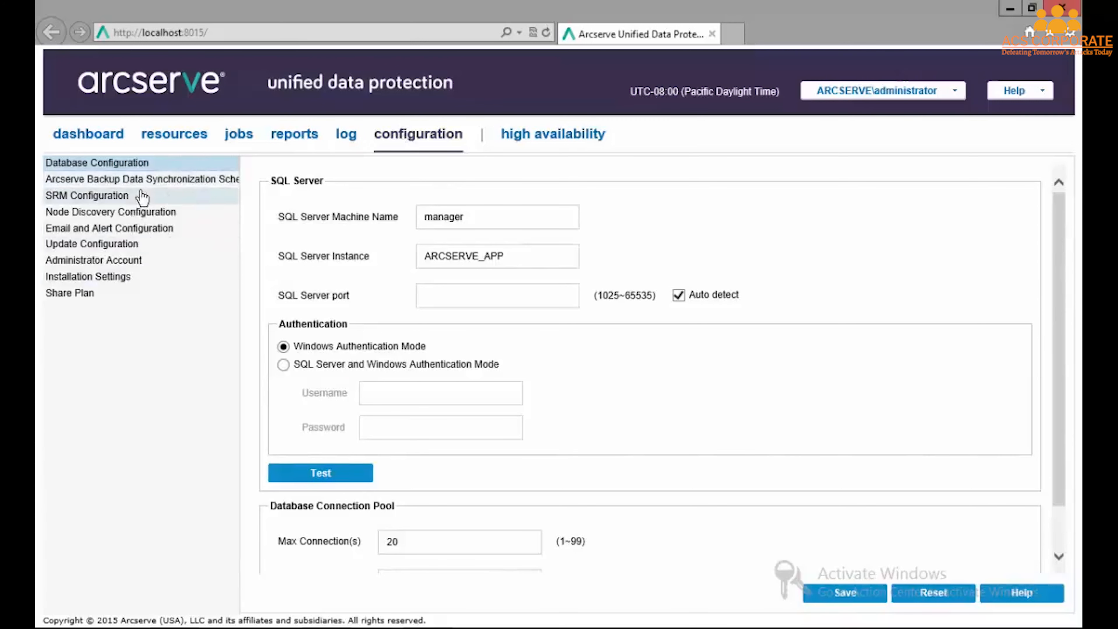
pyautogui.click(111, 229)
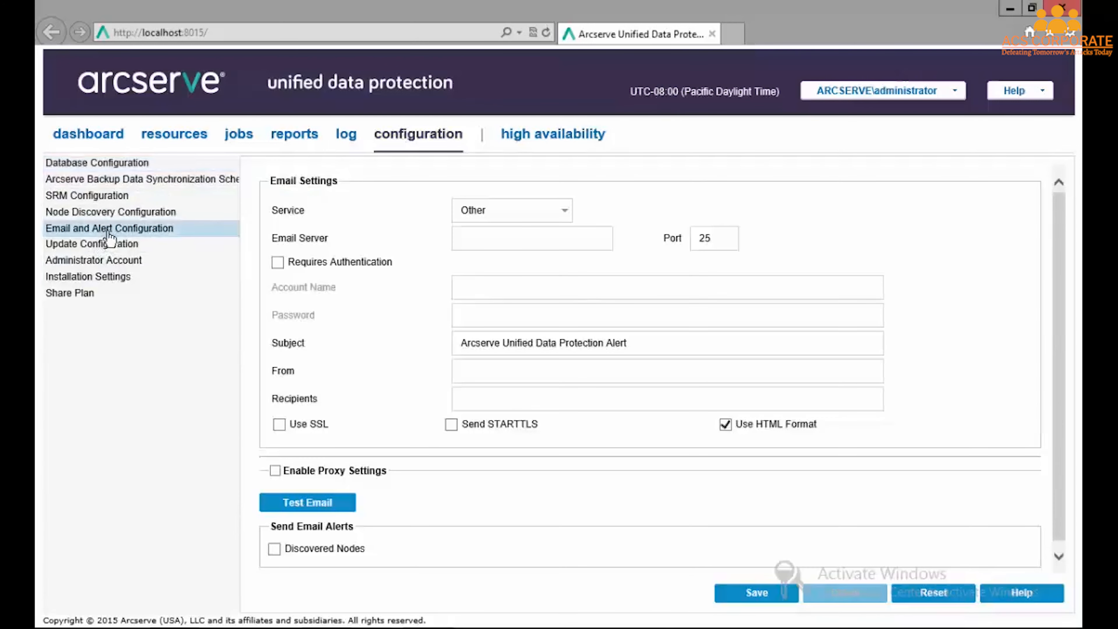
pyautogui.click(90, 262)
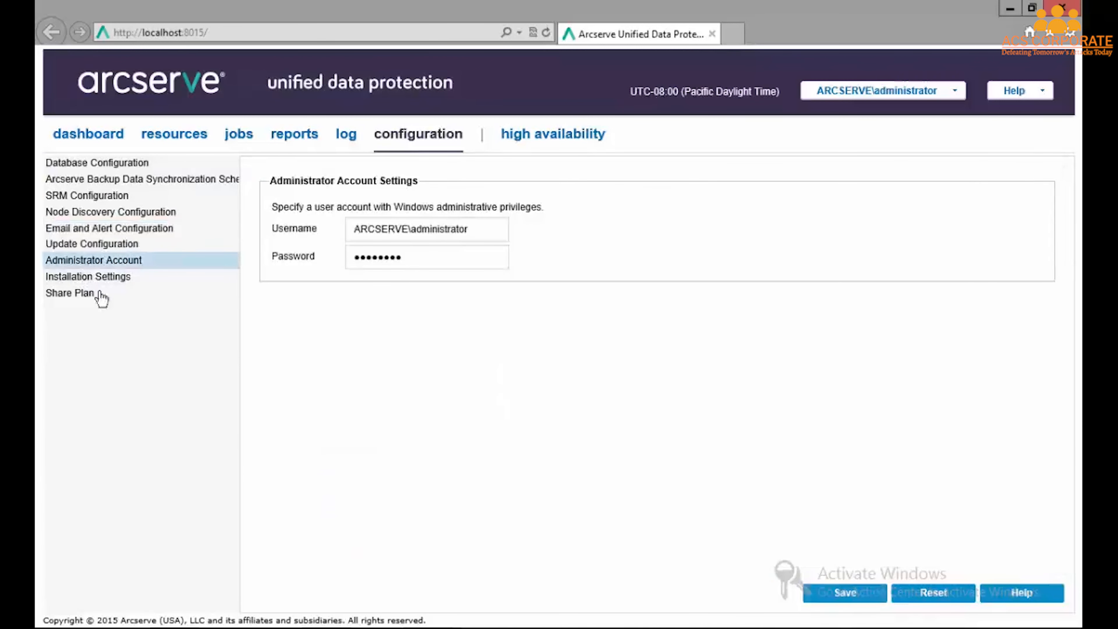
pyautogui.click(66, 300)
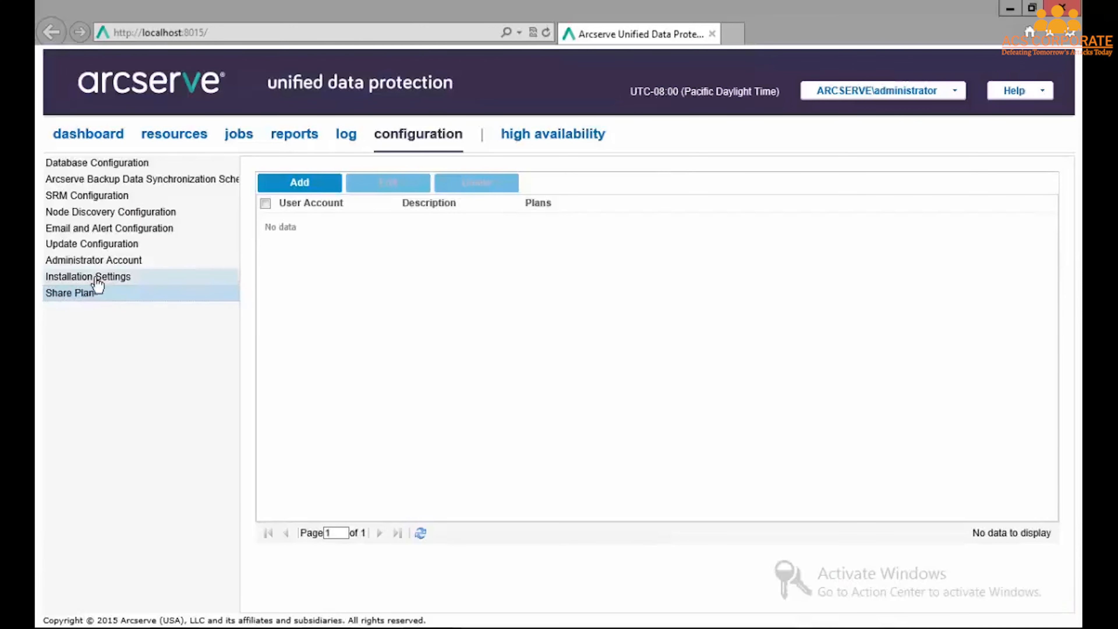
# - Review the Arcserve Backup Data Synchronization schedule and the Node Discovery, Email and Alert, and Update configuration settings
pyautogui.click(122, 180)
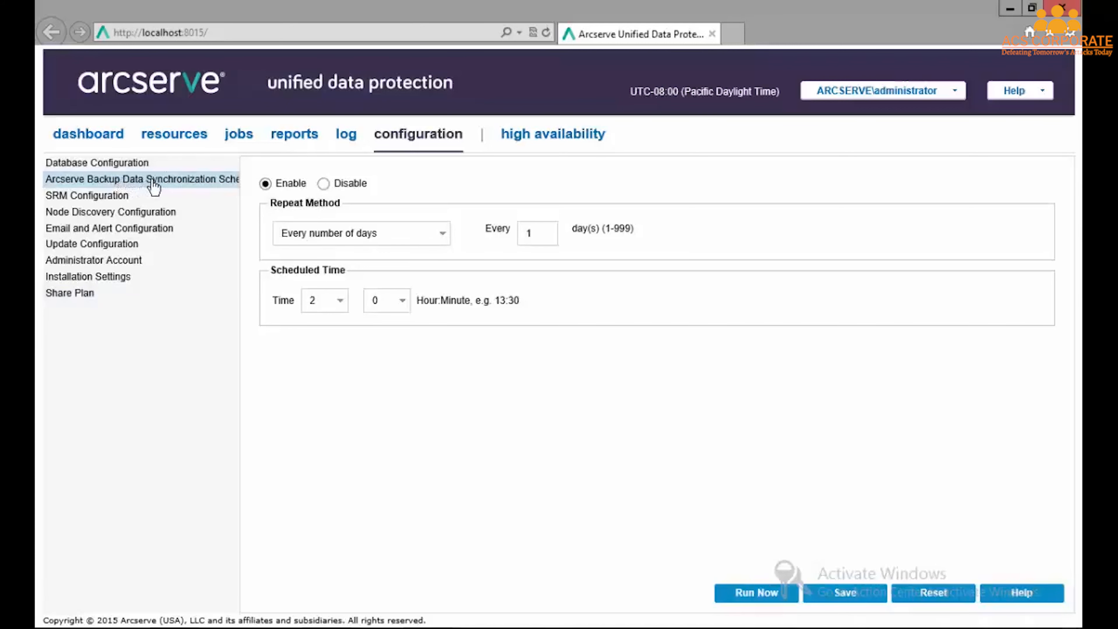
pyautogui.click(105, 213)
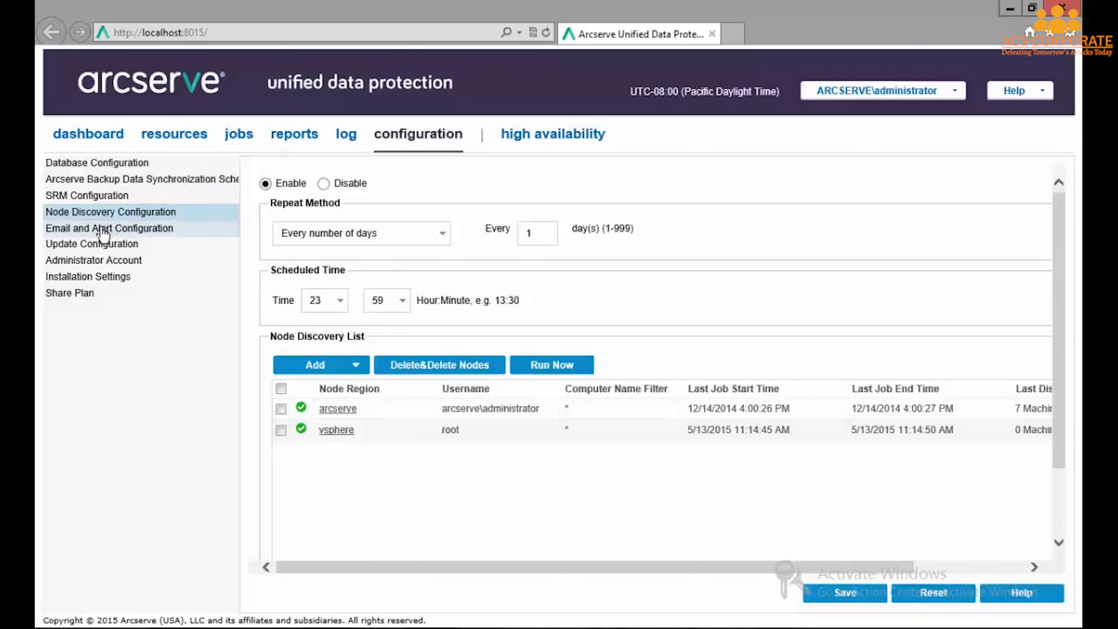
pyautogui.click(103, 234)
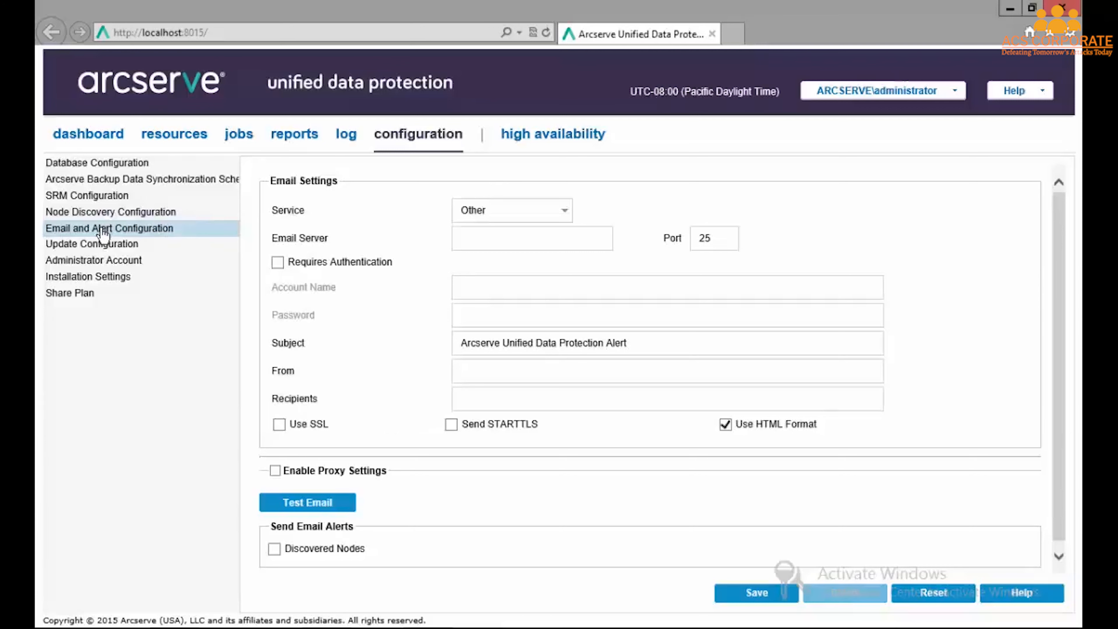
pyautogui.click(101, 245)
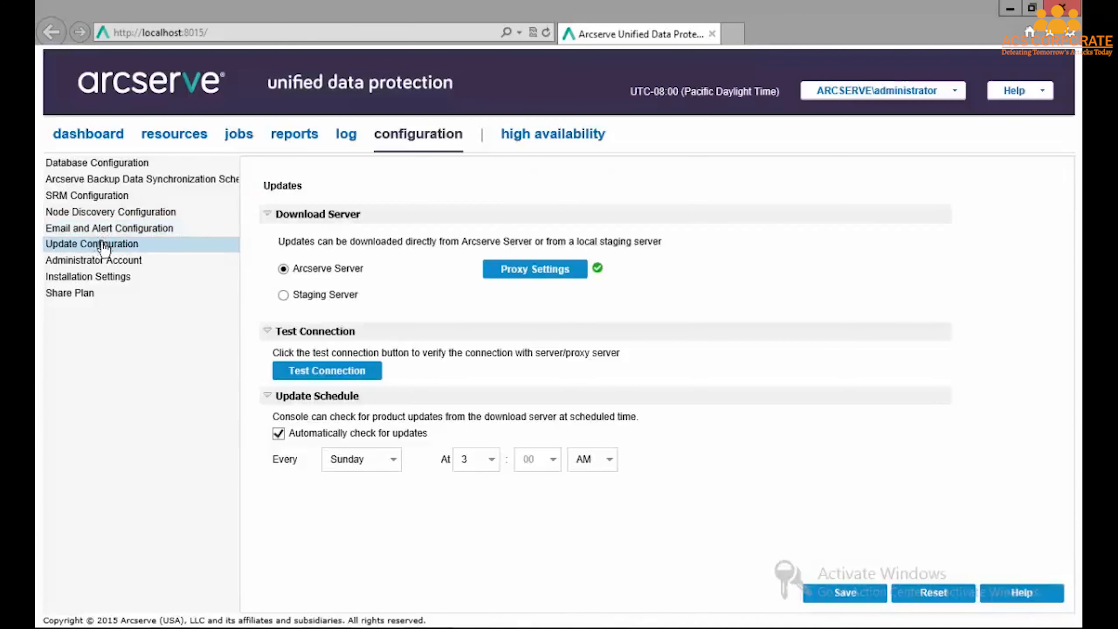
# - Review the Administrator Account, Installation Settings and Share Plan pages, and show the high availability control services and scenarios
pyautogui.click(104, 264)
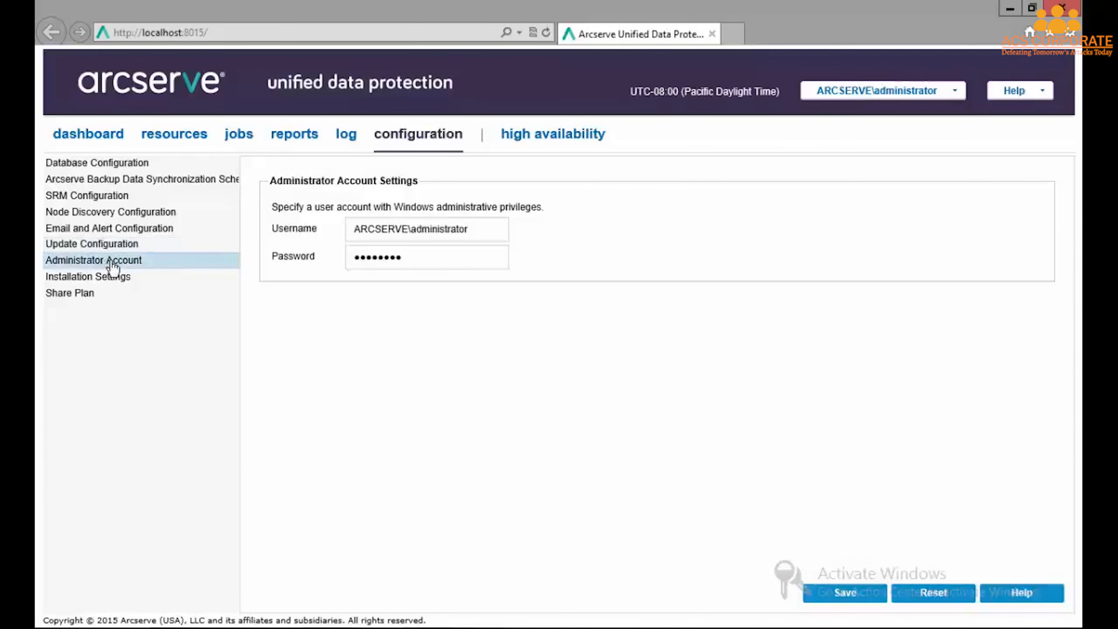
pyautogui.click(111, 282)
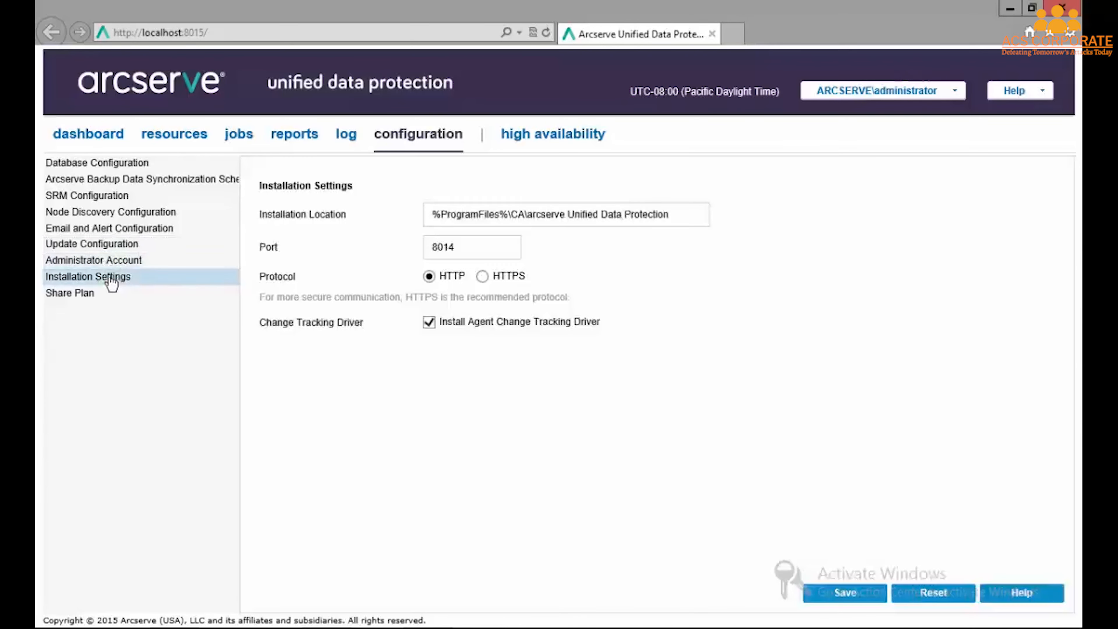
pyautogui.click(76, 298)
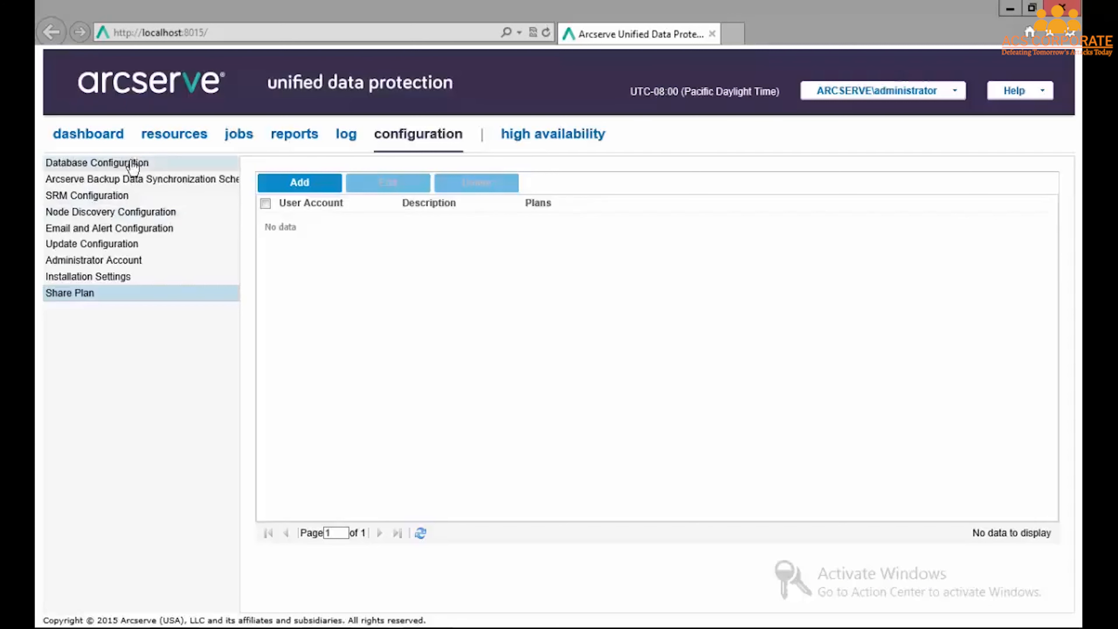
pyautogui.click(545, 140)
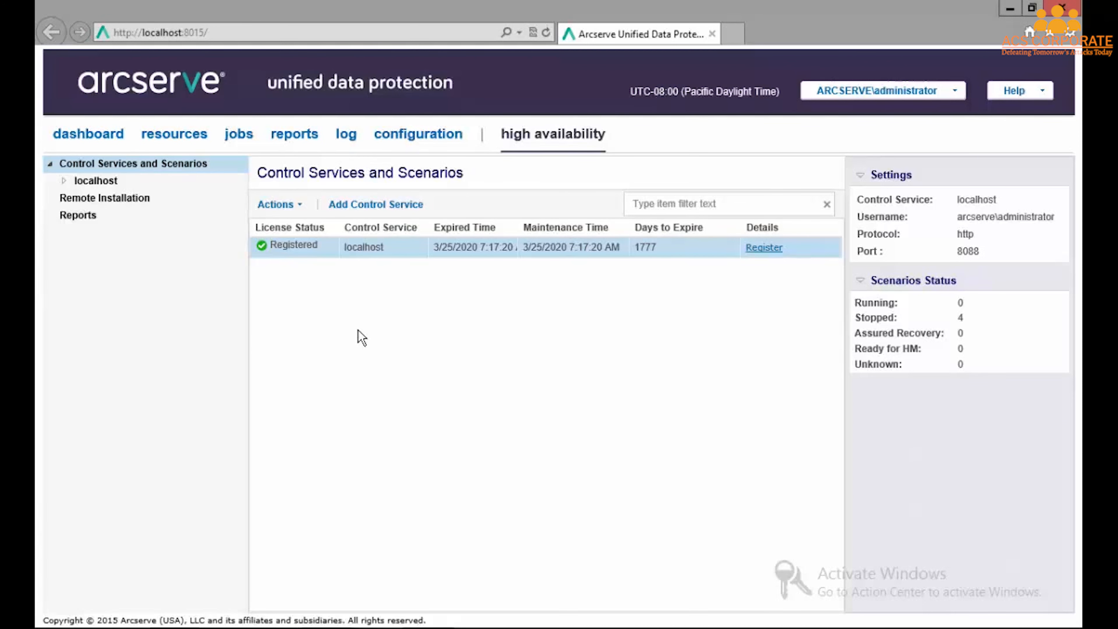
# - Collapse the vCenter/ESX, VM Backup Proxy, Linux Backup Server and Plan groups in resources, and check the actions available for DC01.arcserve.lab
pyautogui.click(165, 135)
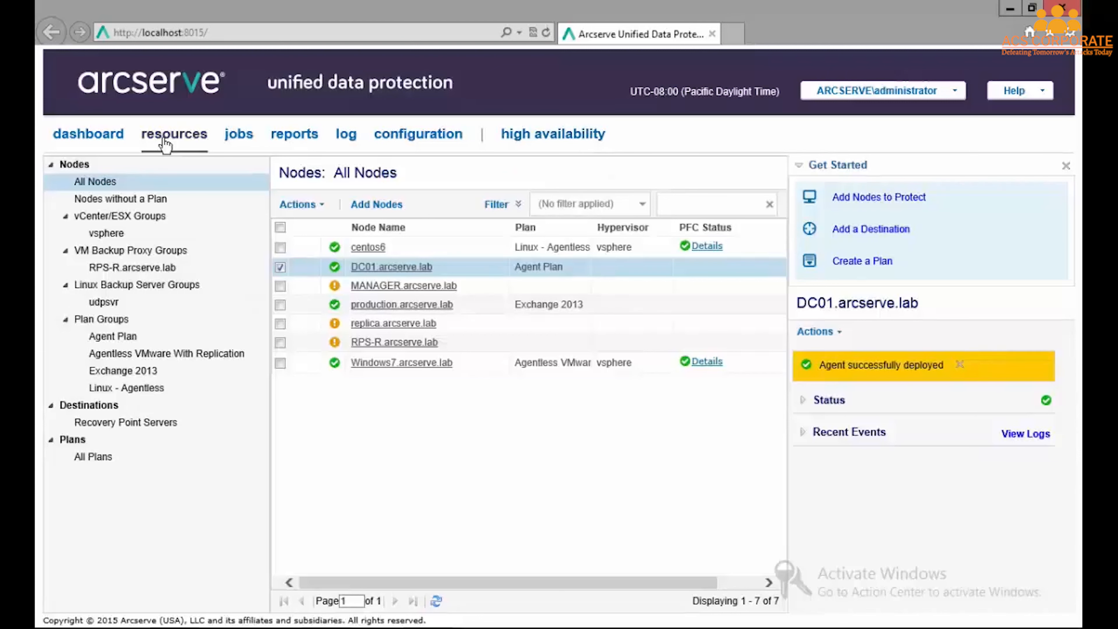
pyautogui.click(66, 215)
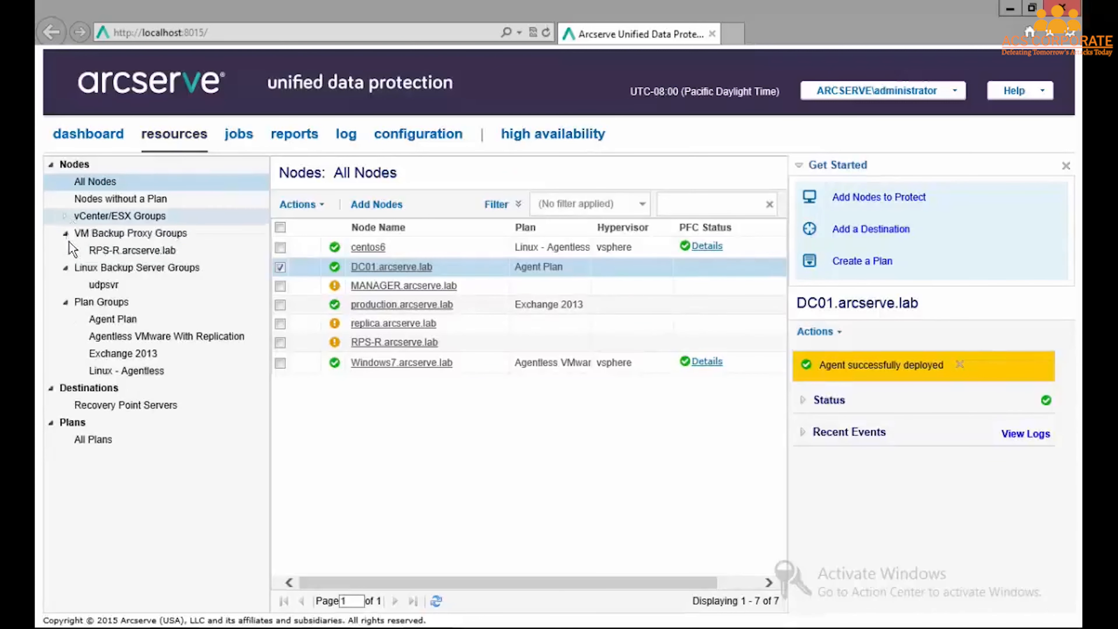
pyautogui.click(65, 234)
pyautogui.click(65, 250)
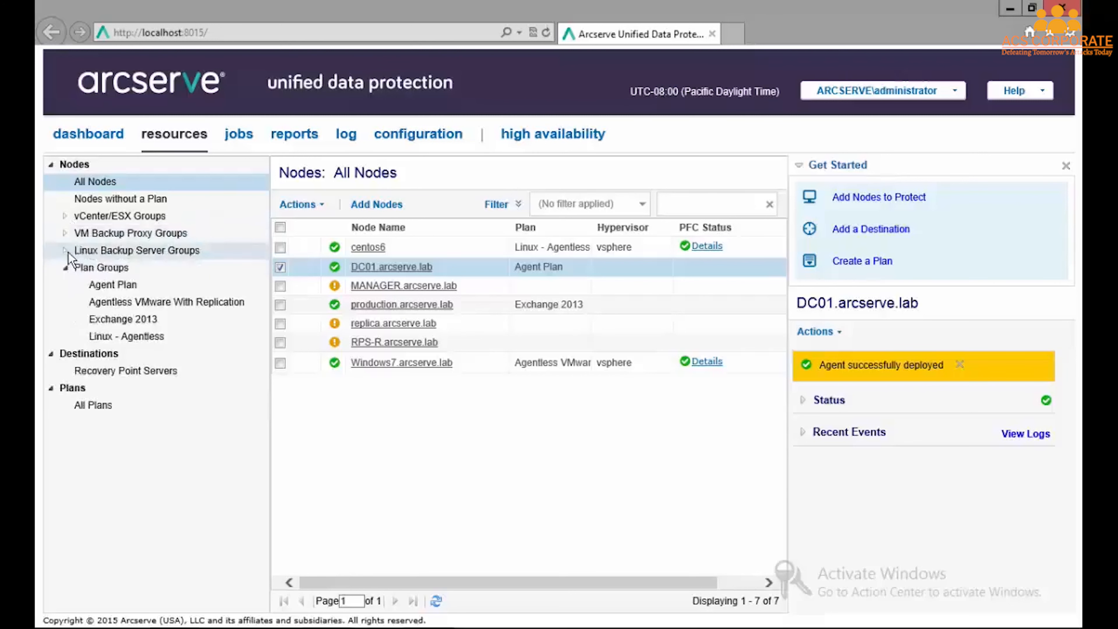
pyautogui.click(65, 267)
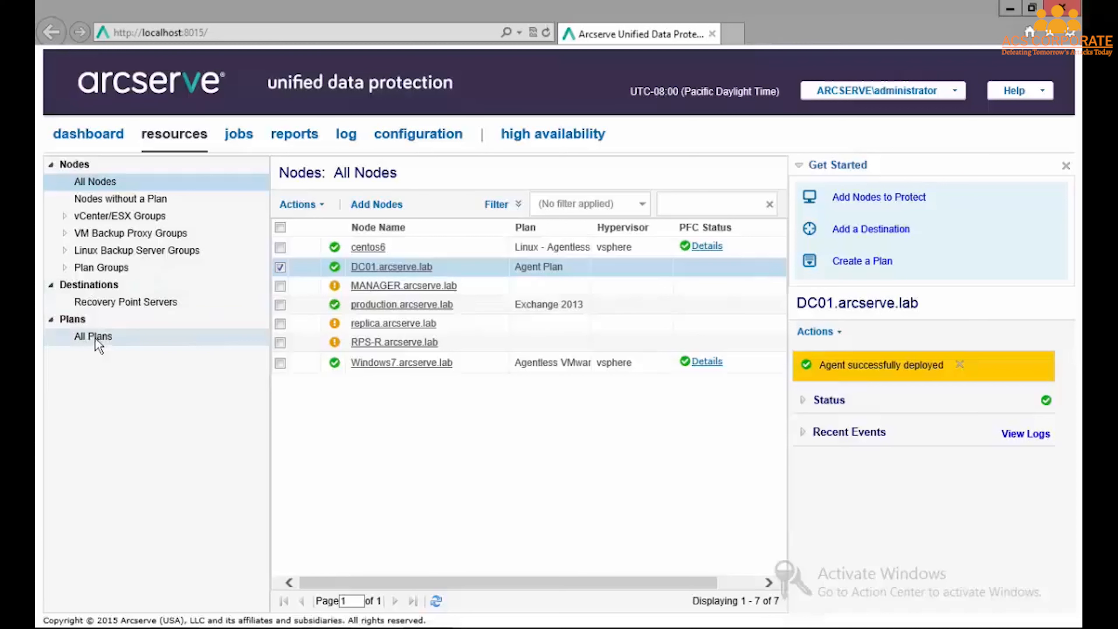
pyautogui.rightClick(379, 272)
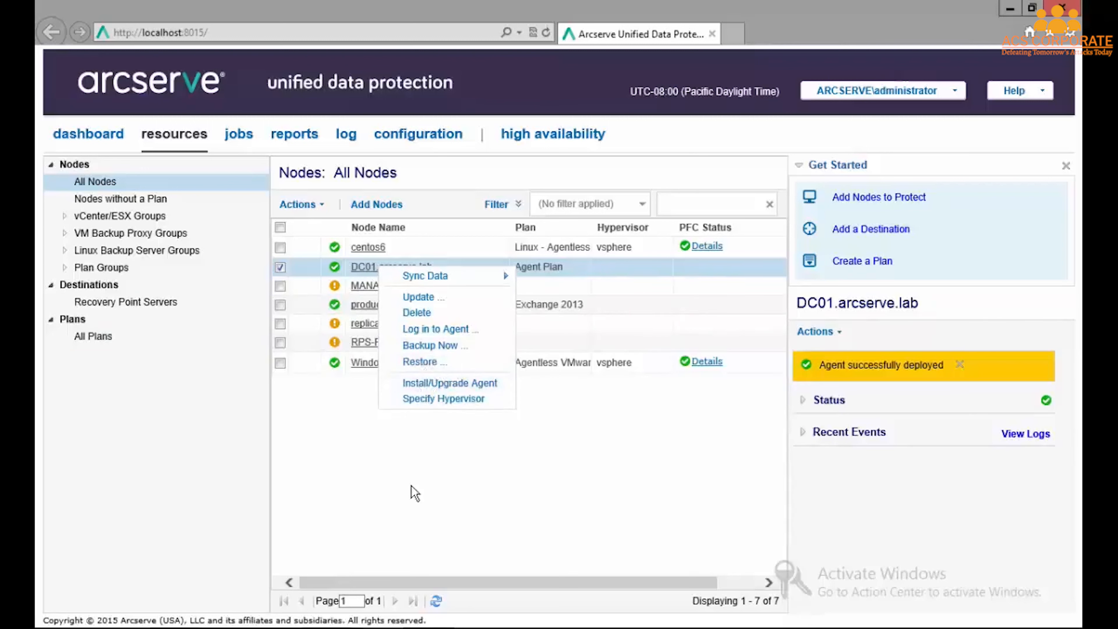
pyautogui.click(415, 492)
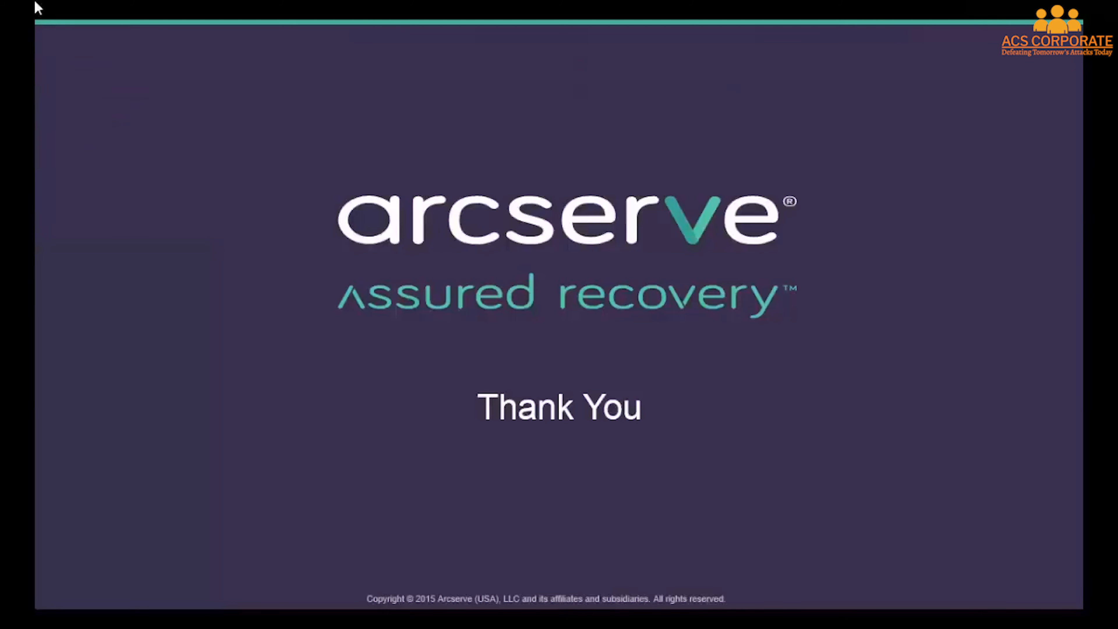